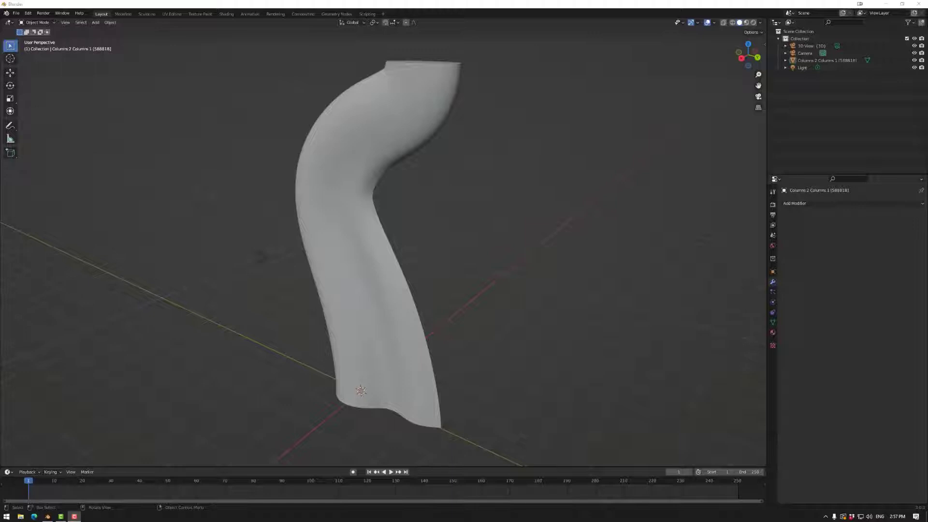
# - Examine the curved column's dense mesh in Edit Mode and its surface from several angles
pyautogui.moveTo(287, 336); pyautogui.dragTo(408, 372, button='middle')
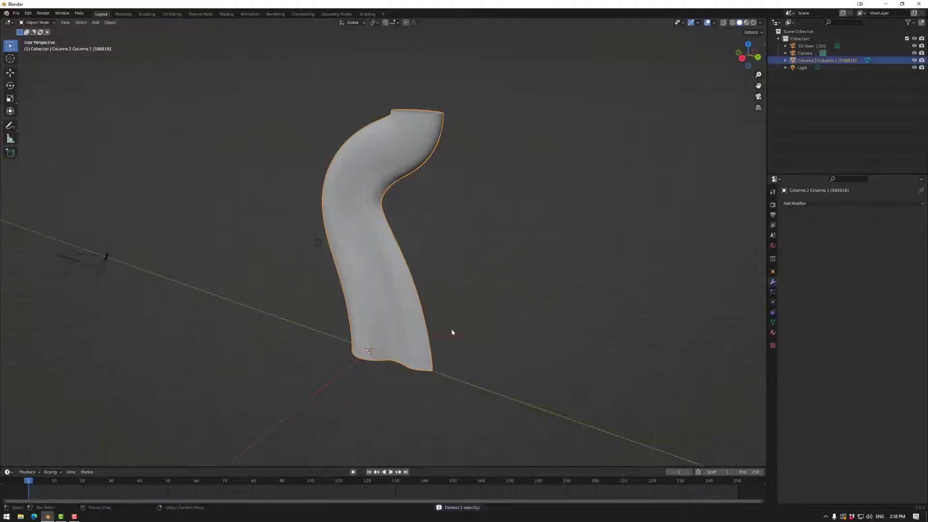
pyautogui.scroll(2, 451, 330)
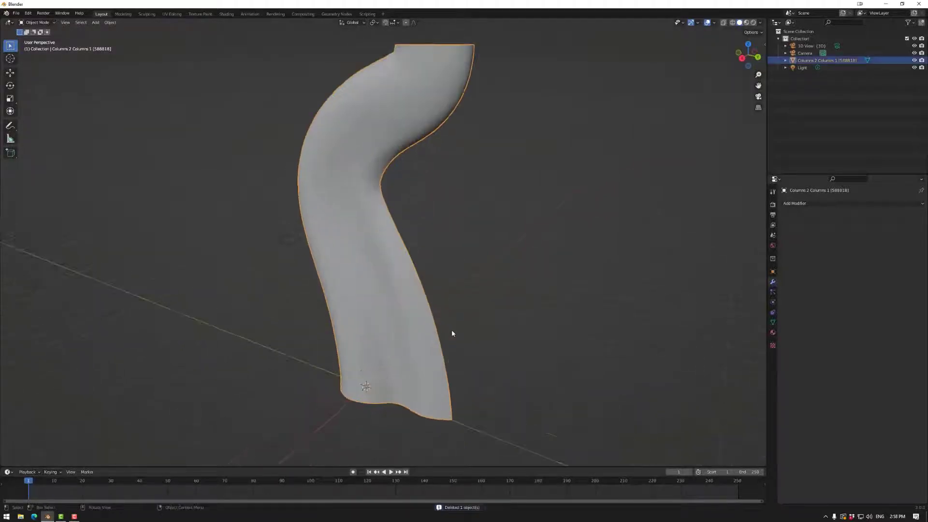
pyautogui.moveTo(452, 330); pyautogui.dragTo(518, 330, button='middle')
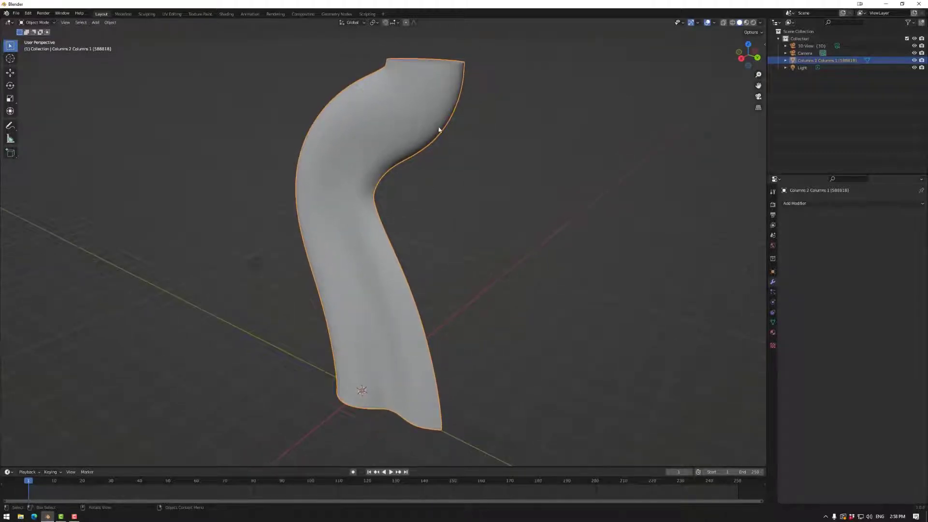
pyautogui.press('Tab')
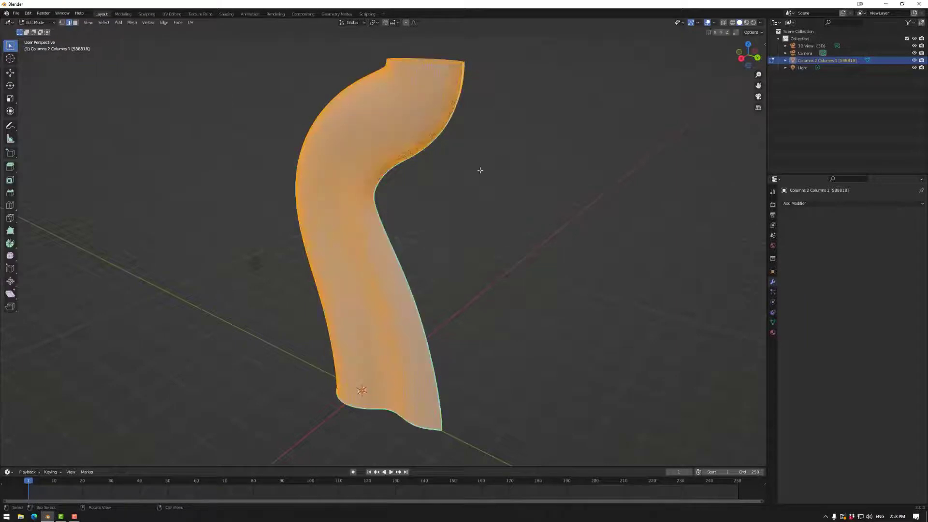
pyautogui.moveTo(474, 172); pyautogui.dragTo(429, 262, button='middle')
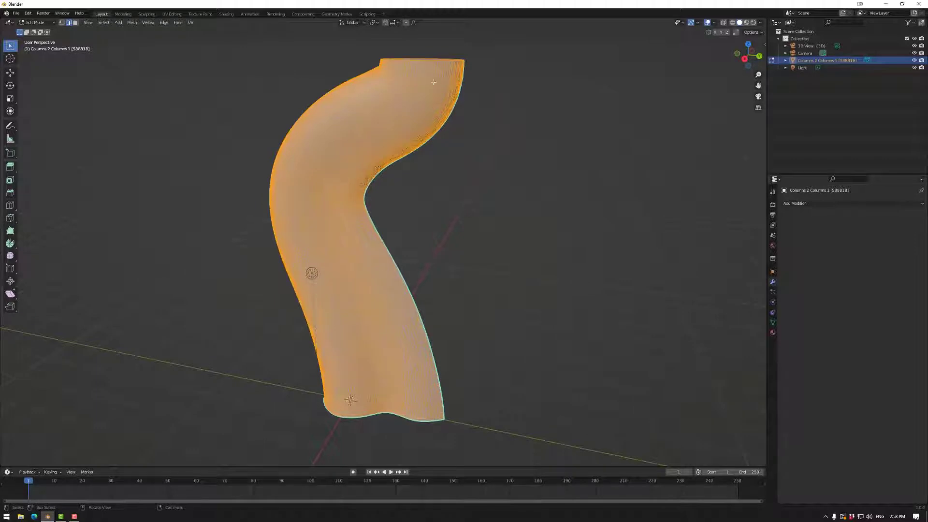
pyautogui.moveTo(397, 328); pyautogui.dragTo(476, 356, button='middle')
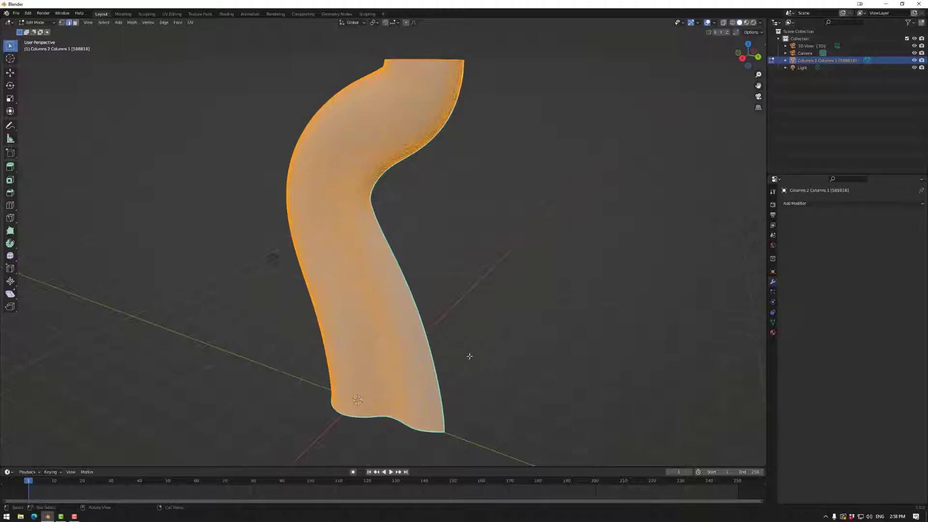
pyautogui.press('Tab')
pyautogui.moveTo(466, 356); pyautogui.dragTo(472, 335, button='middle')
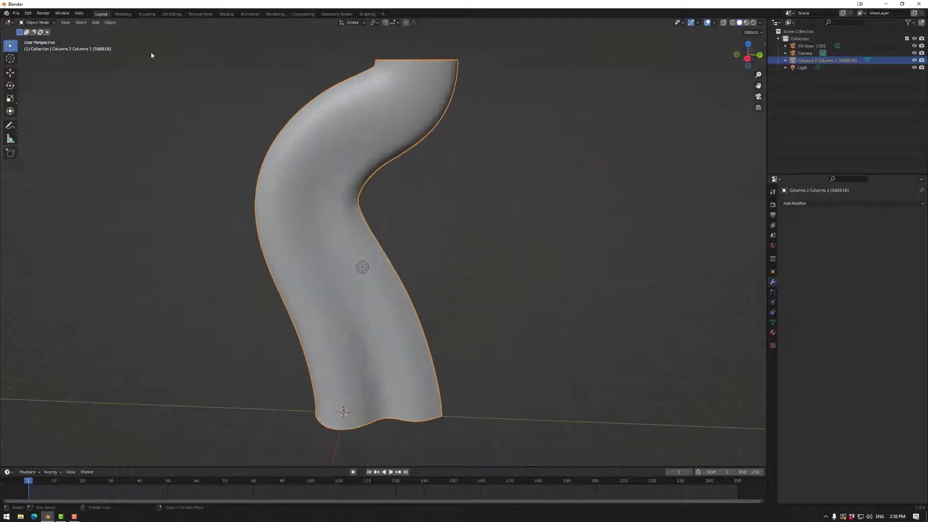
# - Add a cube and move it about 1 m along Y and 1 m up, onto the ground at the column's base
pyautogui.click(96, 22)
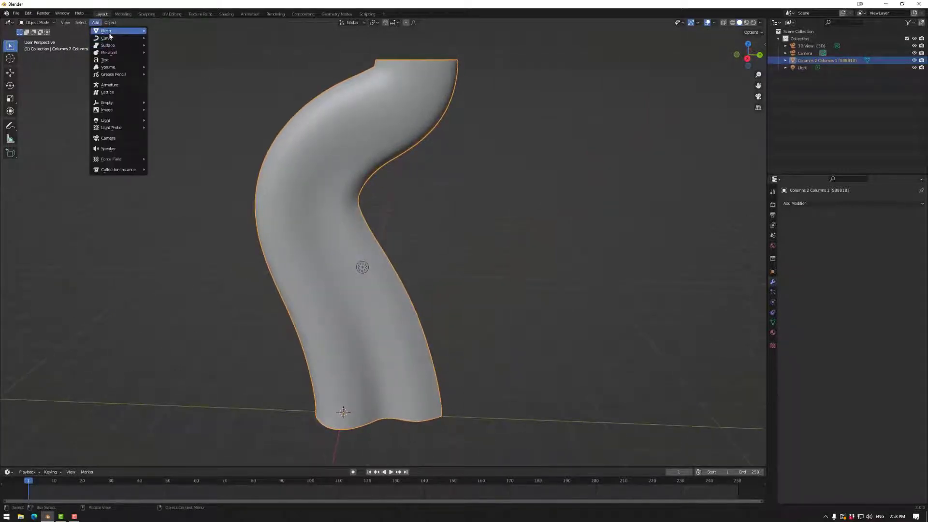
pyautogui.moveTo(109, 31)
pyautogui.click(166, 38)
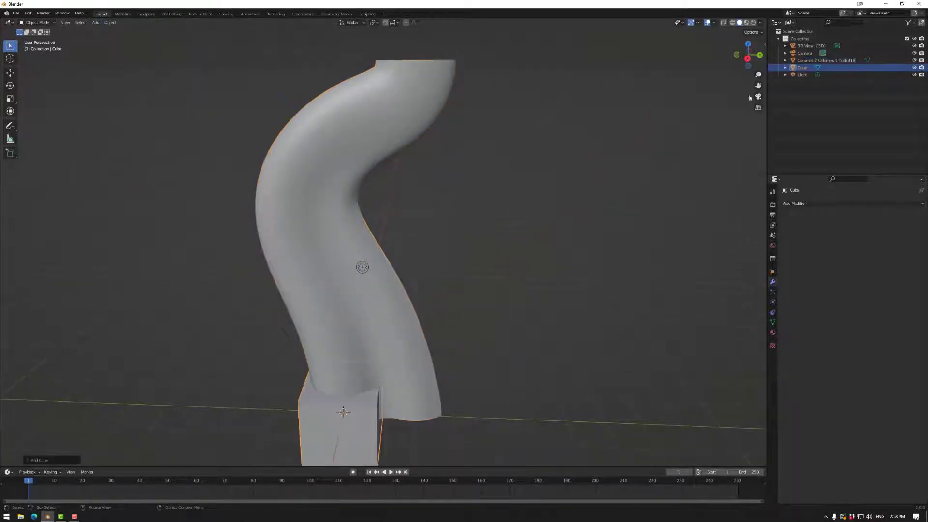
pyautogui.click(747, 58)
pyautogui.keyDown('shift'); pyautogui.moveTo(482, 368); pyautogui.dragTo(502, 261, button='middle'); pyautogui.keyUp('shift')
pyautogui.press('g')
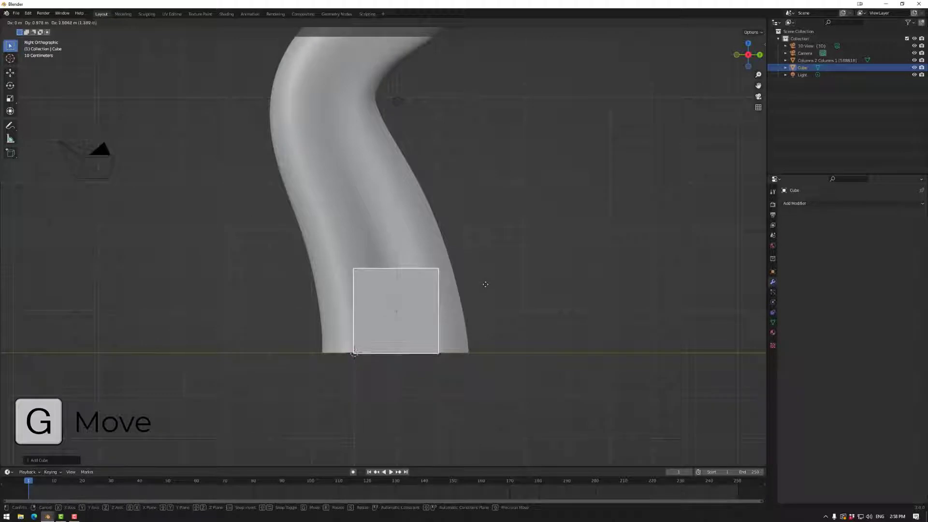
pyautogui.click(485, 284)
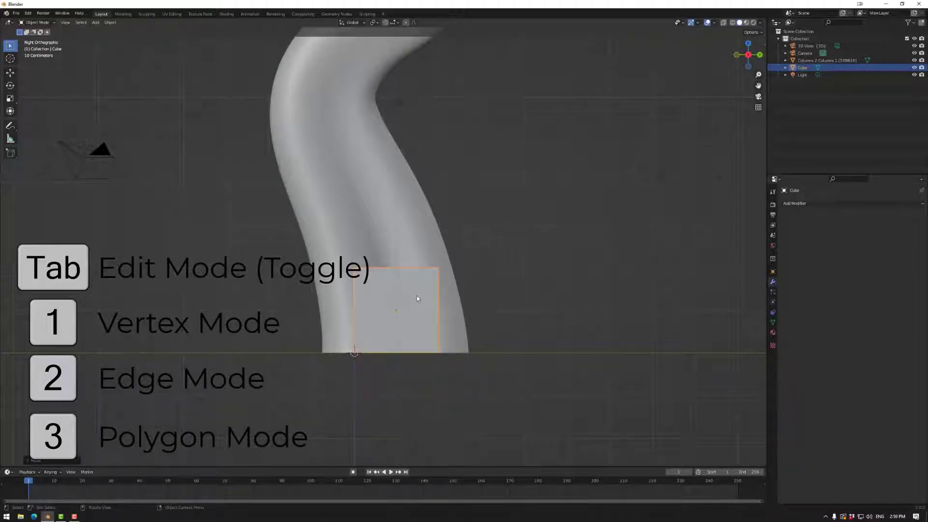
# - In Edit Mode, add two evenly spaced loop cuts that divide the cube along its Y length
pyautogui.moveTo(416, 290); pyautogui.dragTo(405, 273, button='middle')
pyautogui.press('Tab')
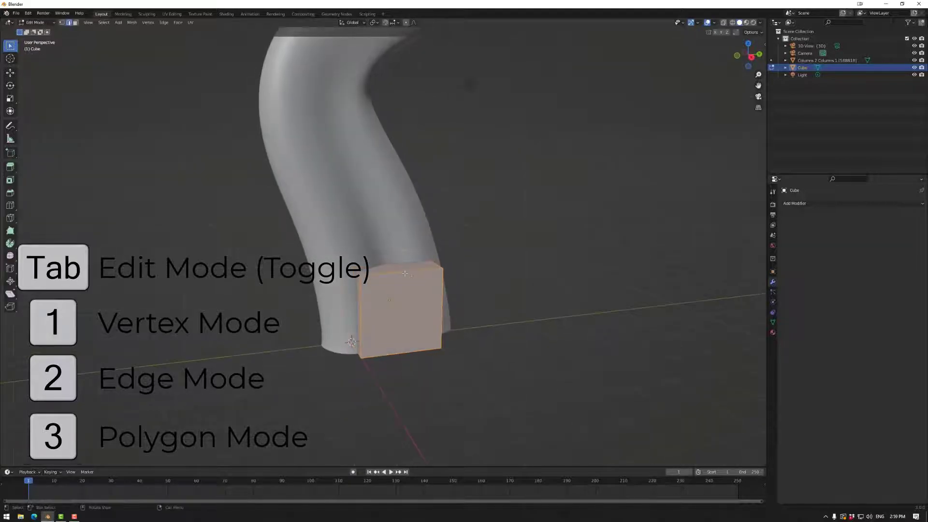
pyautogui.hotkey('ctrl', 'r')
pyautogui.scroll(1, 404, 271)
pyautogui.click(404, 272)
pyautogui.rightClick(416, 270)
# - Try splitting the cube across its X width with two more loop cuts
pyautogui.hotkey('ctrl', 'r')
pyautogui.scroll(1, 433, 264)
pyautogui.click(433, 264)
pyautogui.rightClick(443, 265)
pyautogui.moveTo(443, 264); pyautogui.dragTo(422, 292, button='middle')
pyautogui.keyDown('alt'); pyautogui.keyDown('shift'); pyautogui.click(437, 270); pyautogui.keyUp('shift'); pyautogui.keyUp('alt')
pyautogui.keyDown('alt'); pyautogui.keyDown('shift'); pyautogui.click(432, 261); pyautogui.keyUp('shift'); pyautogui.keyUp('alt')
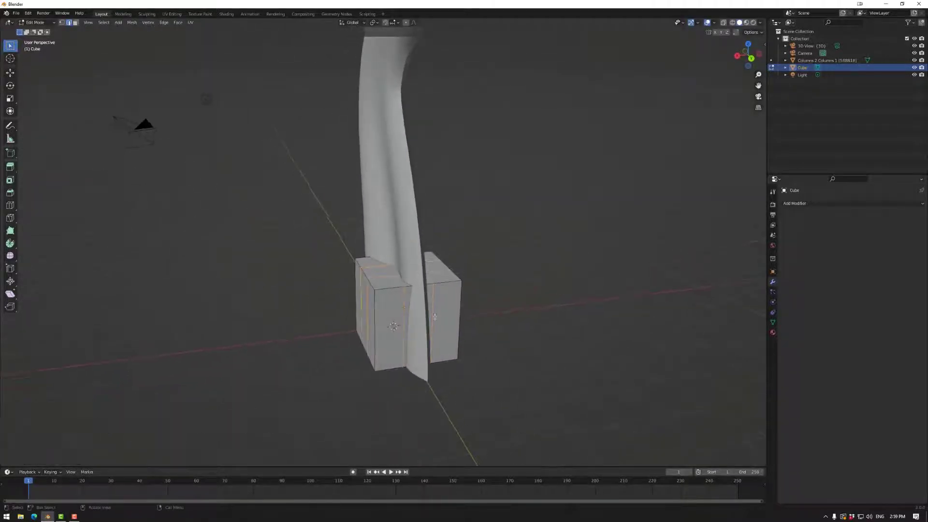
# - Add a single loop cut through the middle of the cube's X width
pyautogui.hotkey('ctrl', 'r')
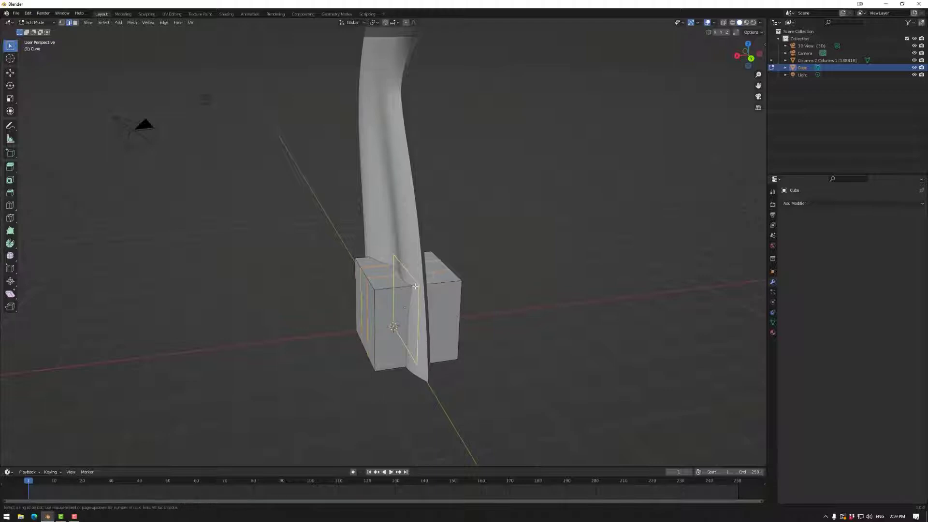
pyautogui.scroll(2, 415, 286)
pyautogui.click(416, 286)
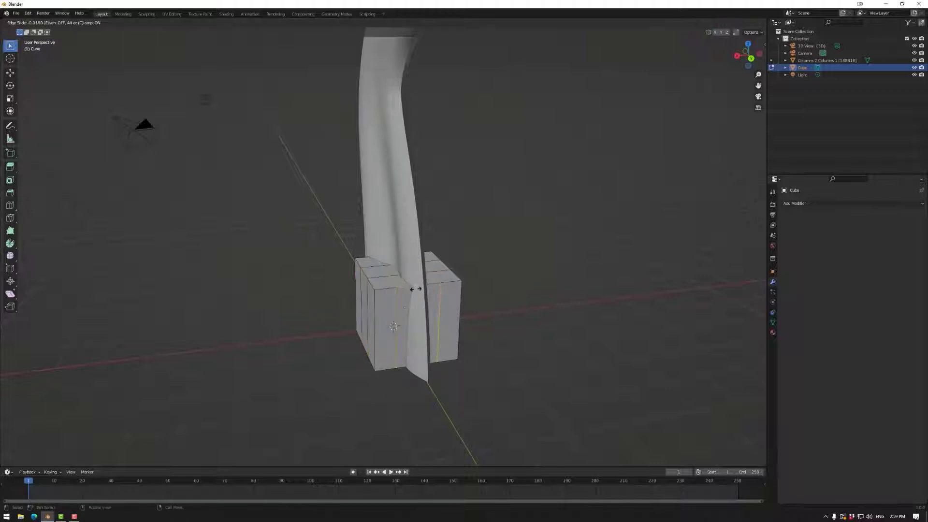
pyautogui.click(437, 314)
pyautogui.moveTo(437, 314); pyautogui.dragTo(449, 328, button='middle')
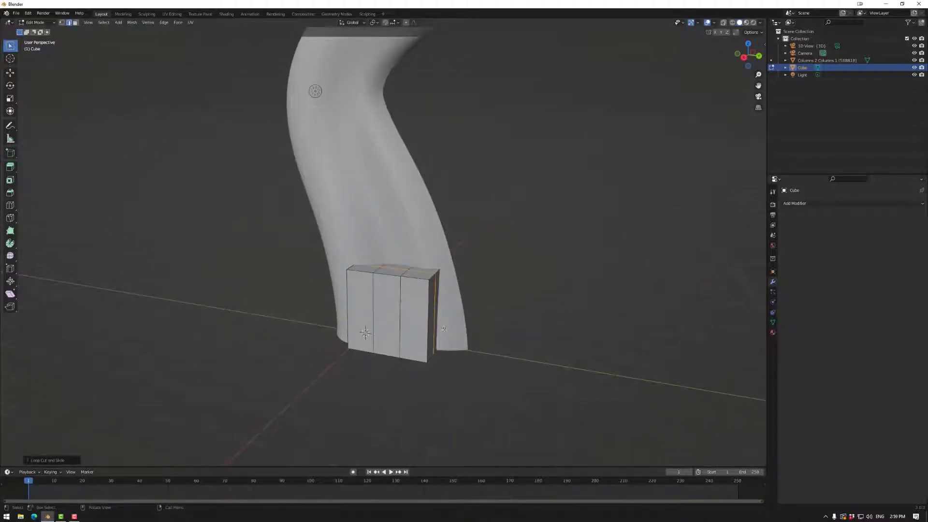
pyautogui.moveTo(444, 308)
pyautogui.mouseDown(button='middle')
pyautogui.moveTo(429, 312)
pyautogui.moveTo(452, 310)
pyautogui.mouseUp(button='middle')
# - Enable proportional editing and pull the middle vertical edge of the cube's positive-Y end outward along Y towards the column's outer edge
pyautogui.hotkey('alt', 'a')
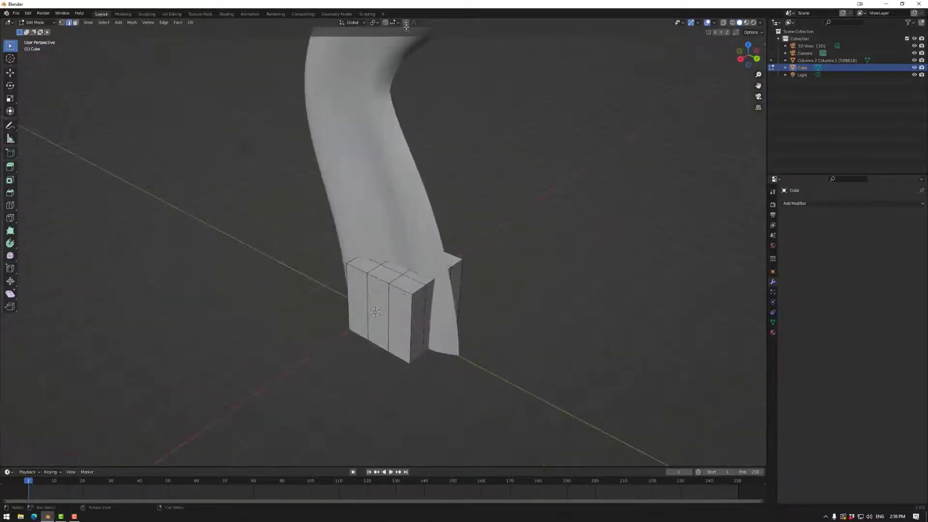
pyautogui.press('o')
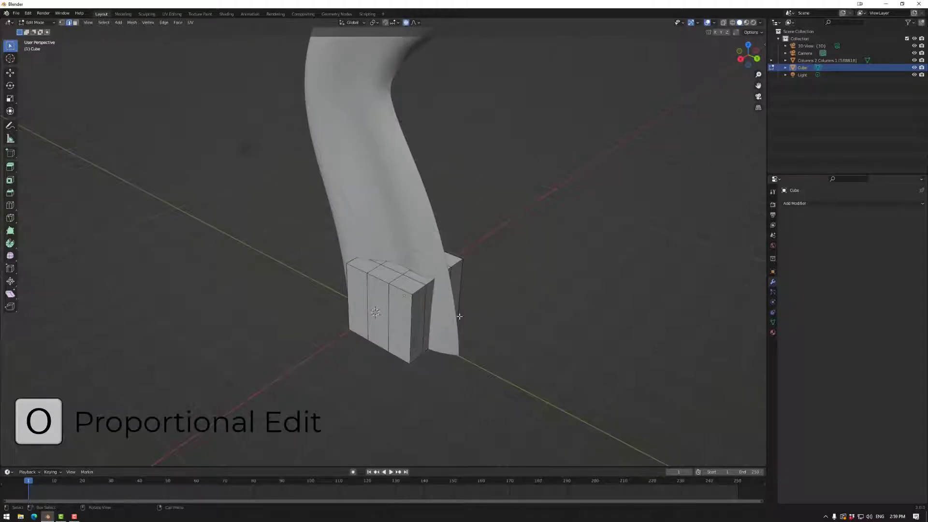
pyautogui.press('g')
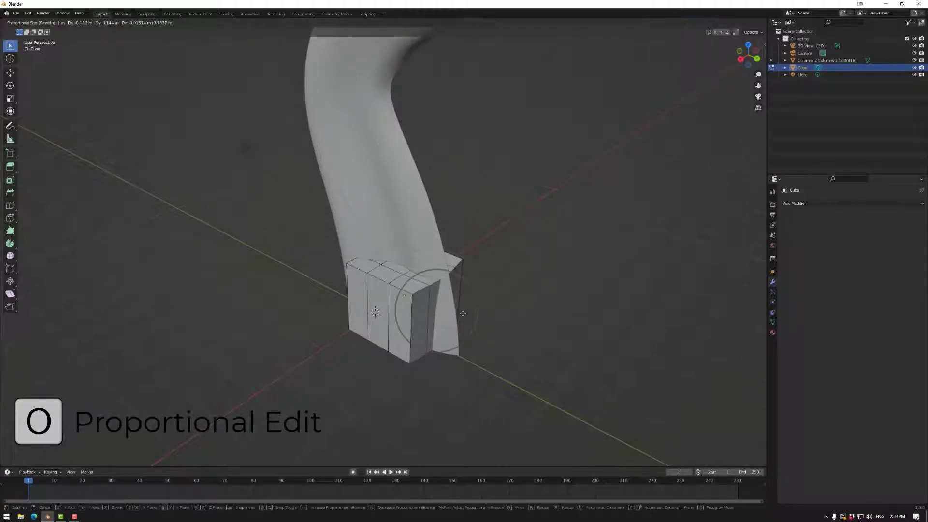
pyautogui.press('x')
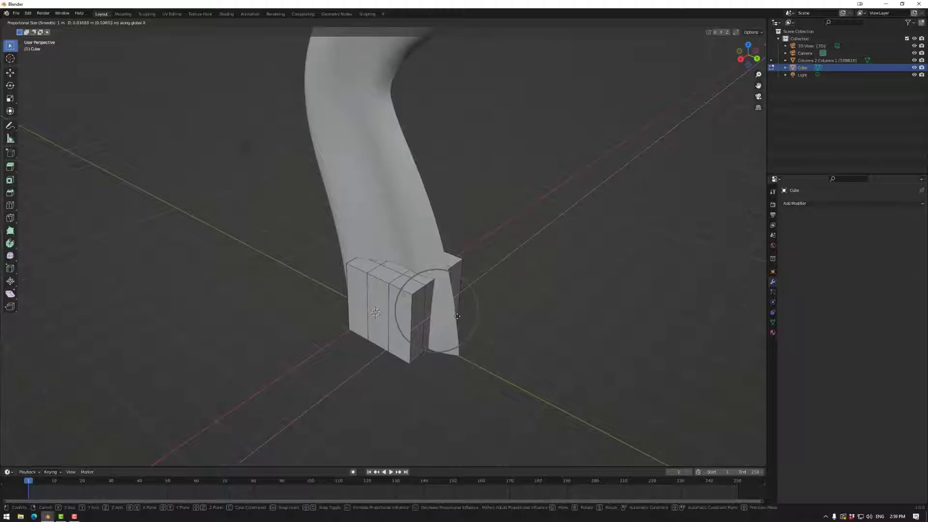
pyautogui.press('y')
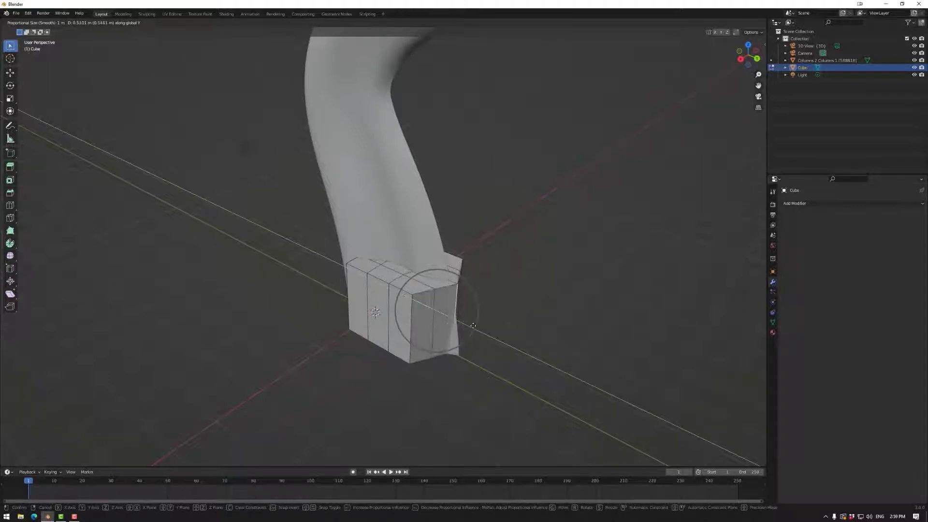
pyautogui.click(478, 328)
# - Select the opposite end's middle vertical edge in wireframe display and move it outward about 0.96 m along negative Y
pyautogui.moveTo(304, 306); pyautogui.dragTo(427, 300, button='middle')
pyautogui.click(732, 23)
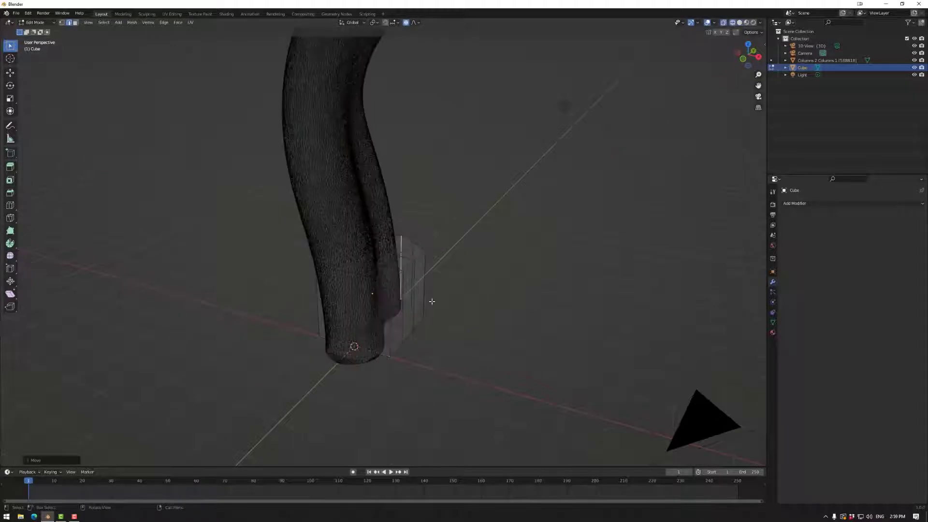
pyautogui.moveTo(359, 291); pyautogui.dragTo(352, 279, button='middle')
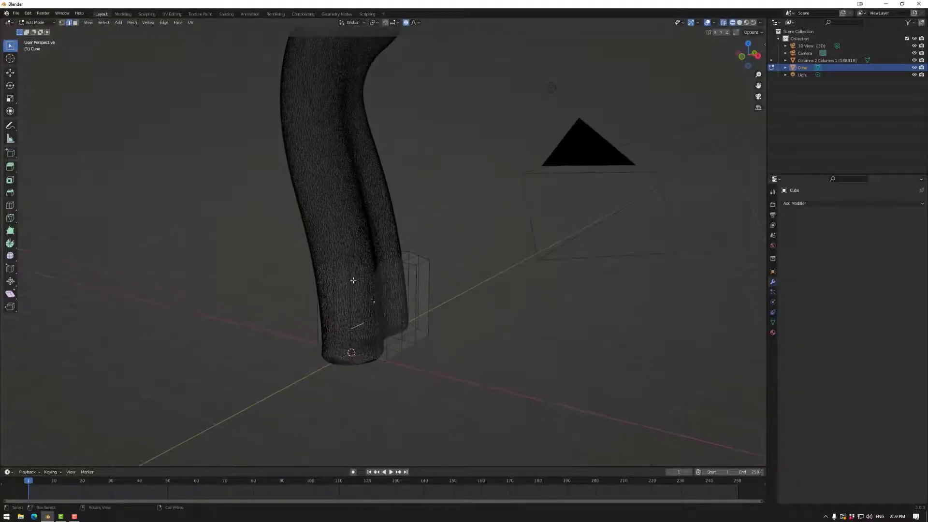
pyautogui.click(352, 280)
pyautogui.moveTo(420, 290); pyautogui.dragTo(369, 322, button='middle')
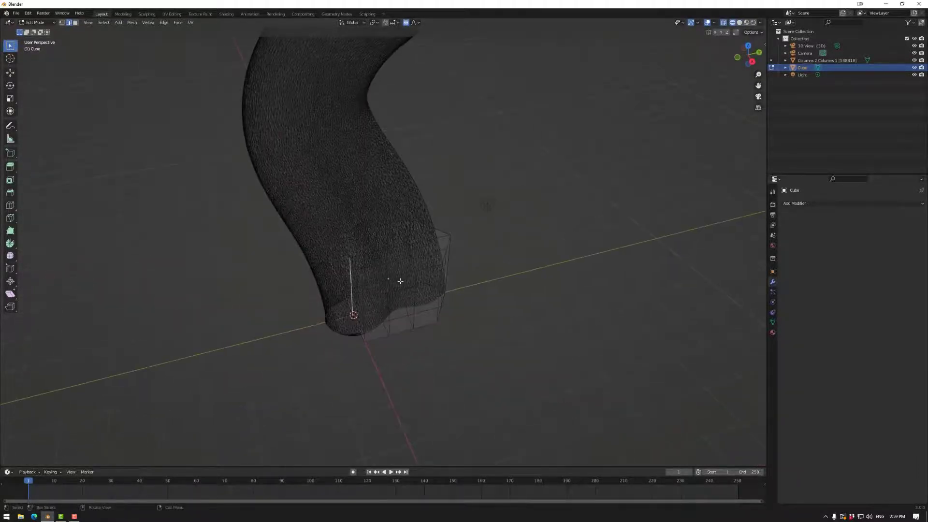
pyautogui.click(739, 22)
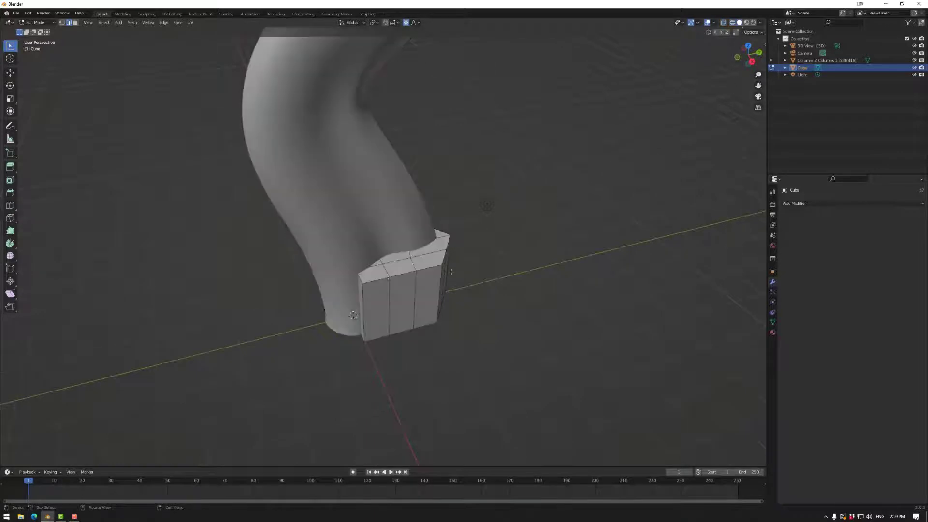
pyautogui.press('g')
pyautogui.press('y')
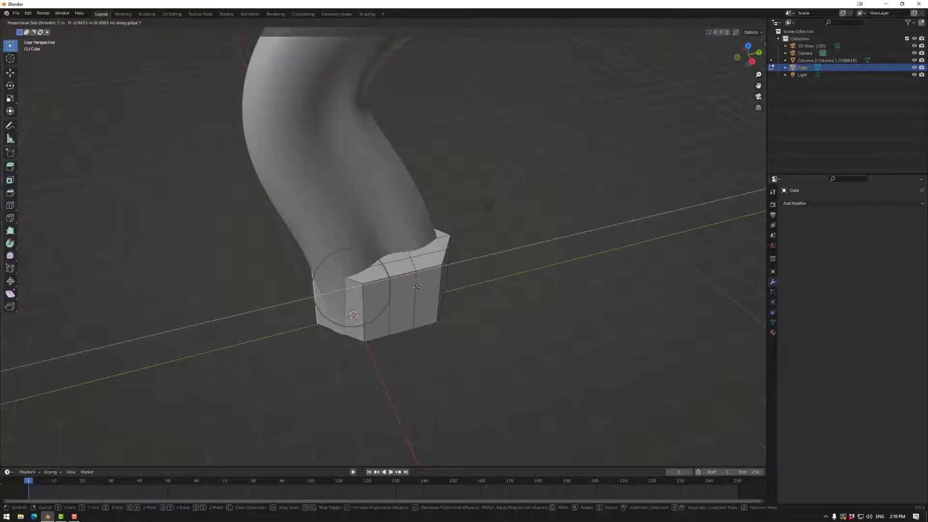
pyautogui.click(415, 289)
# - In face mode, select all the top faces of the cube and delete them to open the shape
pyautogui.moveTo(415, 289); pyautogui.dragTo(426, 304, button='middle')
pyautogui.press('3')
pyautogui.click(420, 259)
pyautogui.keyDown('shift'); pyautogui.click(405, 265); pyautogui.keyUp('shift')
pyautogui.keyDown('shift'); pyautogui.click(375, 273); pyautogui.keyUp('shift')
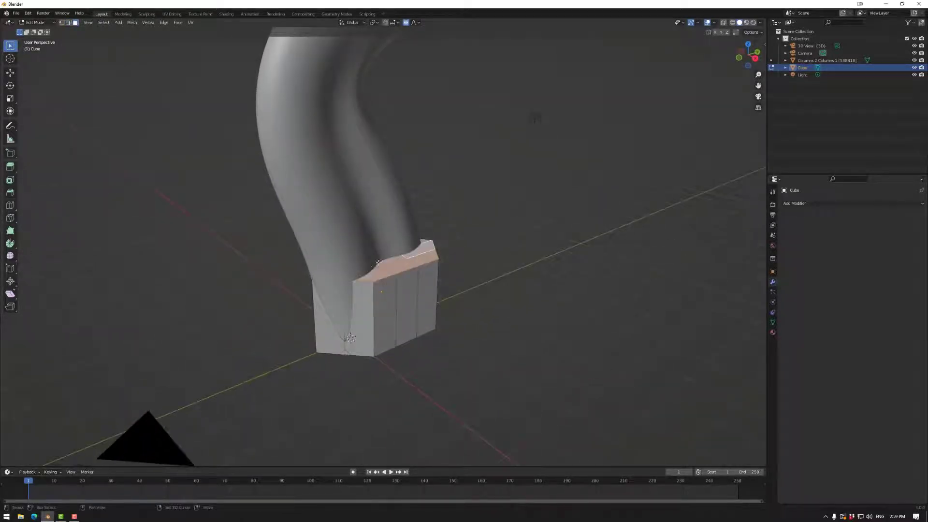
pyautogui.moveTo(368, 271); pyautogui.dragTo(438, 217, button='middle')
pyautogui.moveTo(249, 241); pyautogui.dragTo(509, 287)
pyautogui.moveTo(521, 386); pyautogui.dragTo(284, 284)
pyautogui.moveTo(471, 280)
pyautogui.mouseDown(button='middle')
pyautogui.moveTo(450, 290)
pyautogui.moveTo(463, 285)
pyautogui.mouseUp(button='middle')
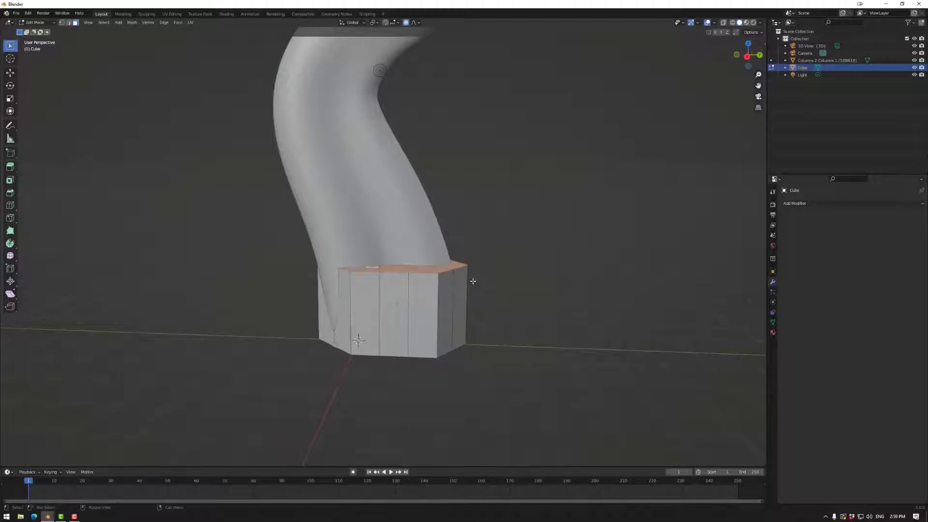
pyautogui.press('x')
pyautogui.click(466, 284)
pyautogui.moveTo(489, 245); pyautogui.dragTo(489, 247, button='middle')
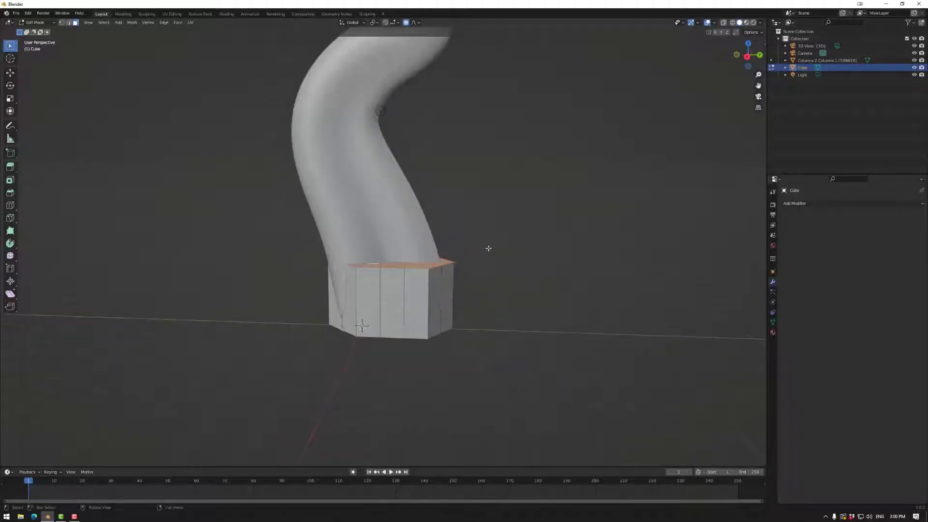
pyautogui.press('x')
pyautogui.click(484, 283)
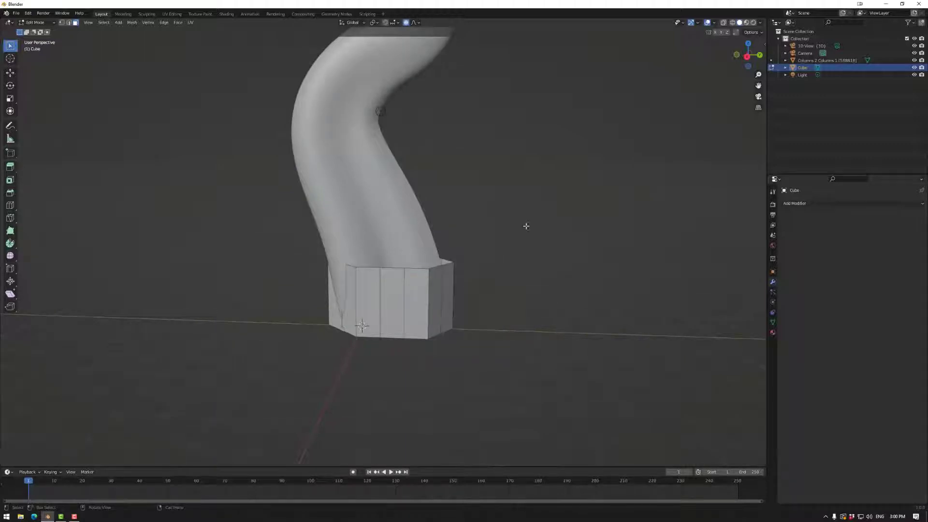
# - In the right view, select all top-rim vertices with X-ray on, lower them about 0.53 m and rotate the rim about 8° to tilt it
pyautogui.click(748, 60)
pyautogui.moveTo(300, 244); pyautogui.dragTo(512, 295)
pyautogui.press('1')
pyautogui.moveTo(234, 225); pyautogui.dragTo(542, 279)
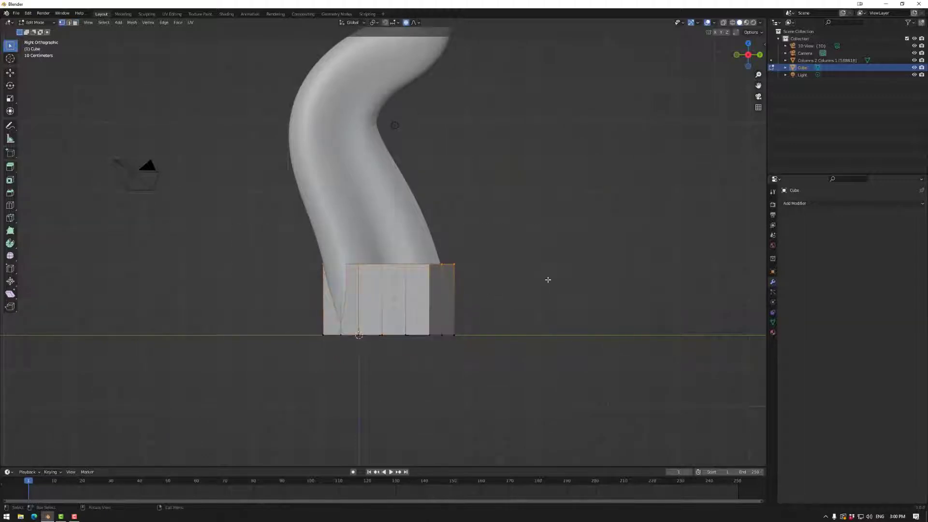
pyautogui.press('g')
pyautogui.rightClick(507, 255)
pyautogui.click(723, 22)
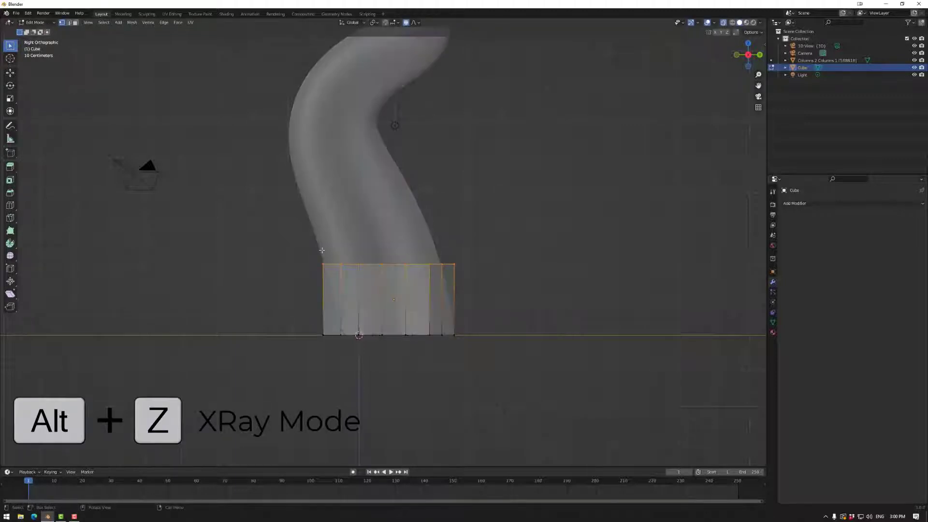
pyautogui.moveTo(236, 229); pyautogui.dragTo(536, 312)
pyautogui.press('g')
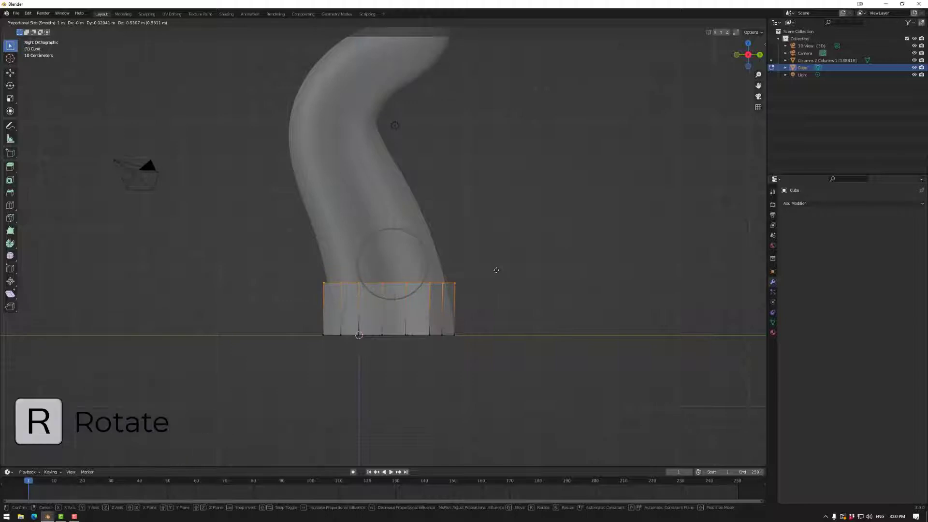
pyautogui.click(496, 270)
pyautogui.press('r')
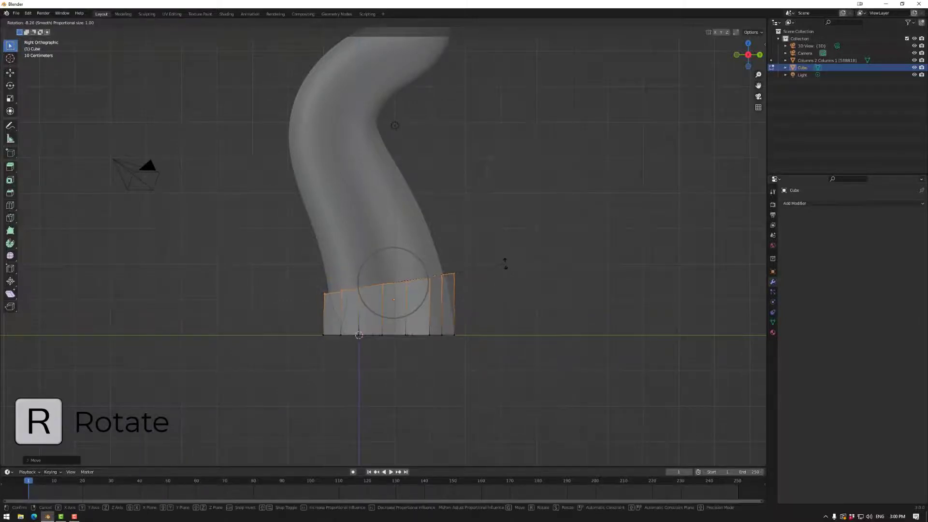
pyautogui.click(505, 264)
# - Extrude the tilted top rim upward along the column and rotate the new rim to tilt it further with the bend
pyautogui.press('e')
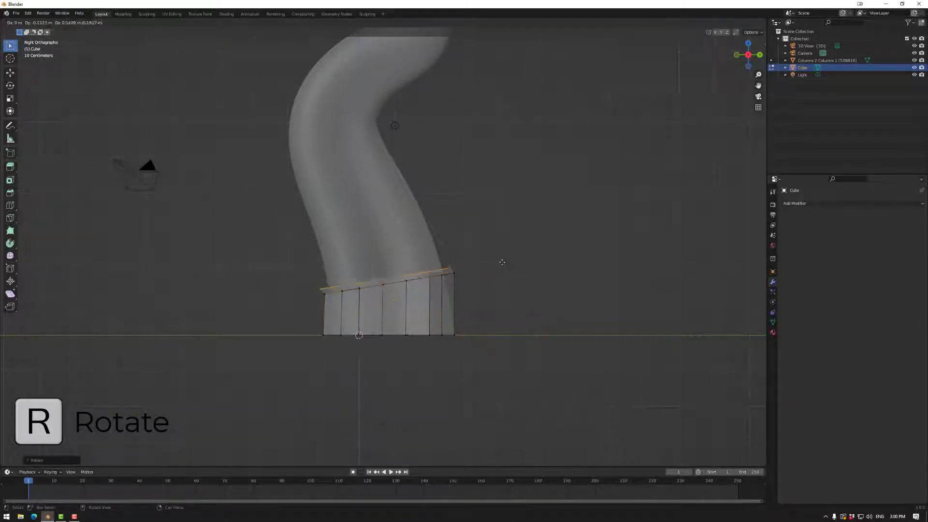
pyautogui.click(492, 220)
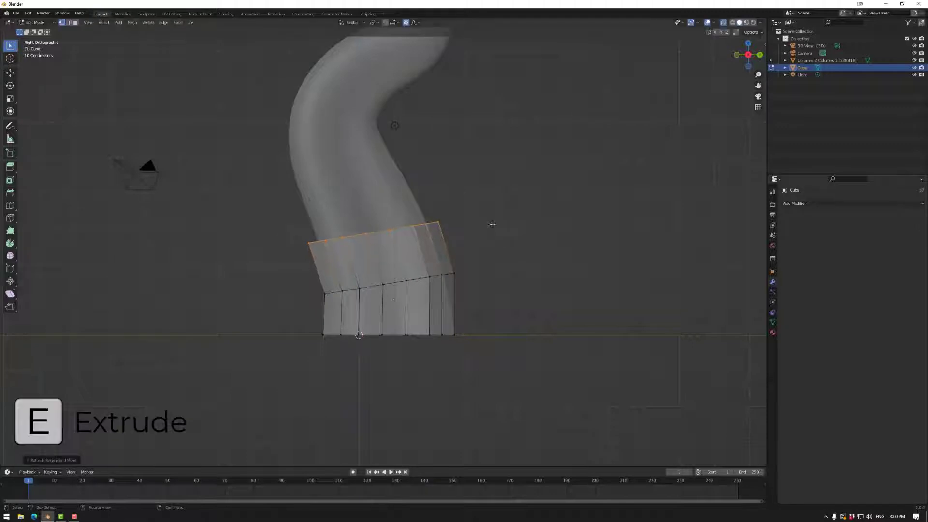
pyautogui.press('r')
pyautogui.press('Return')
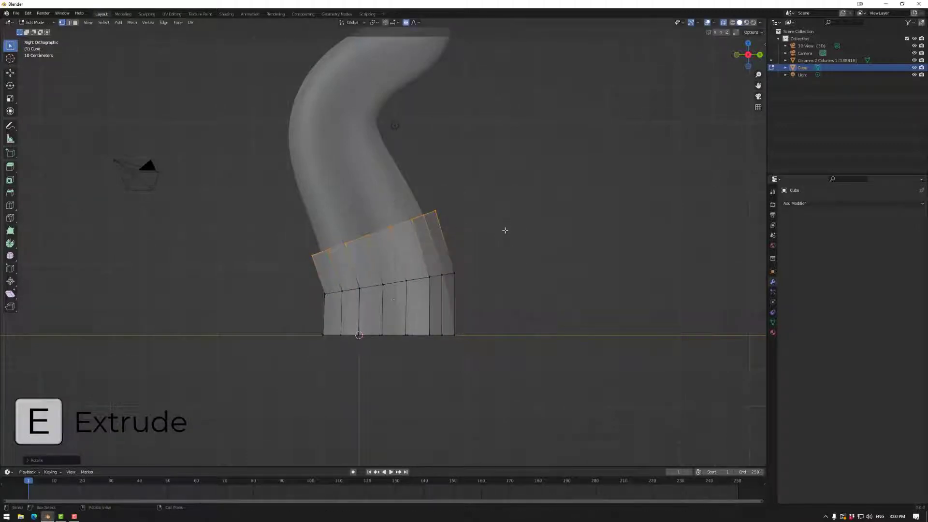
pyautogui.press('r')
pyautogui.click(522, 236)
# - Extrude two more sections upward along the column and scale the uppermost rim down towards the column's width
pyautogui.press('e')
pyautogui.click(481, 192)
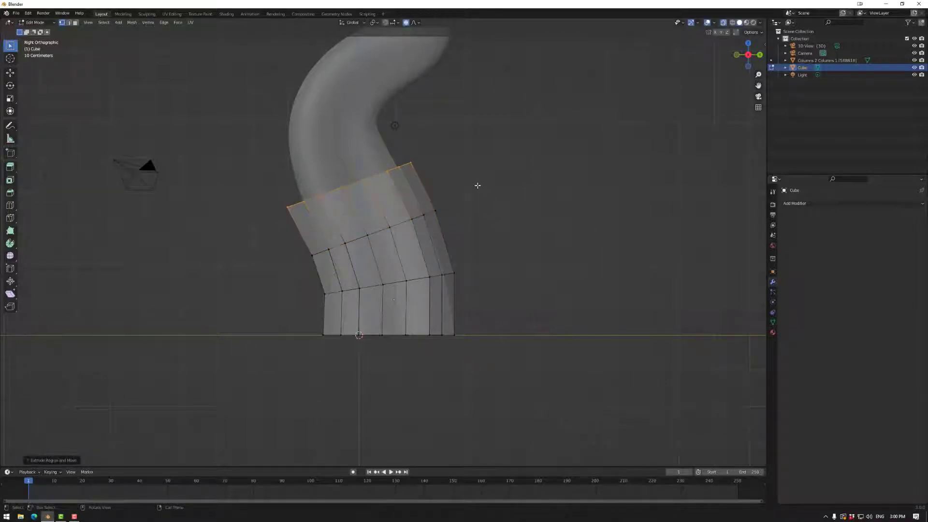
pyautogui.press('e')
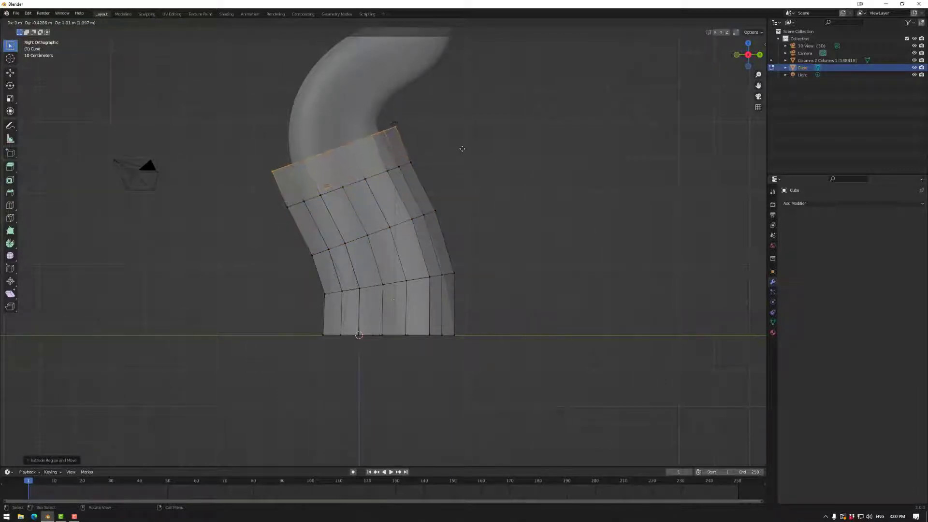
pyautogui.click(461, 148)
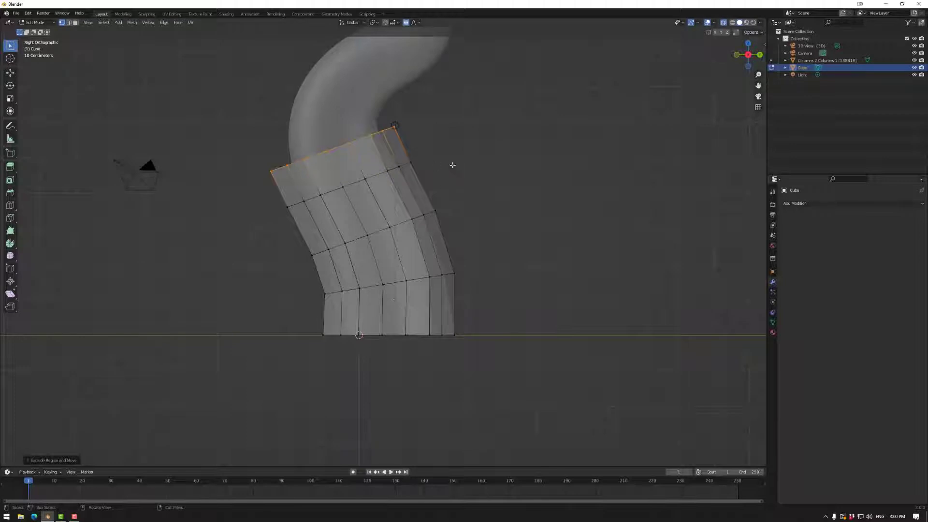
pyautogui.press('s')
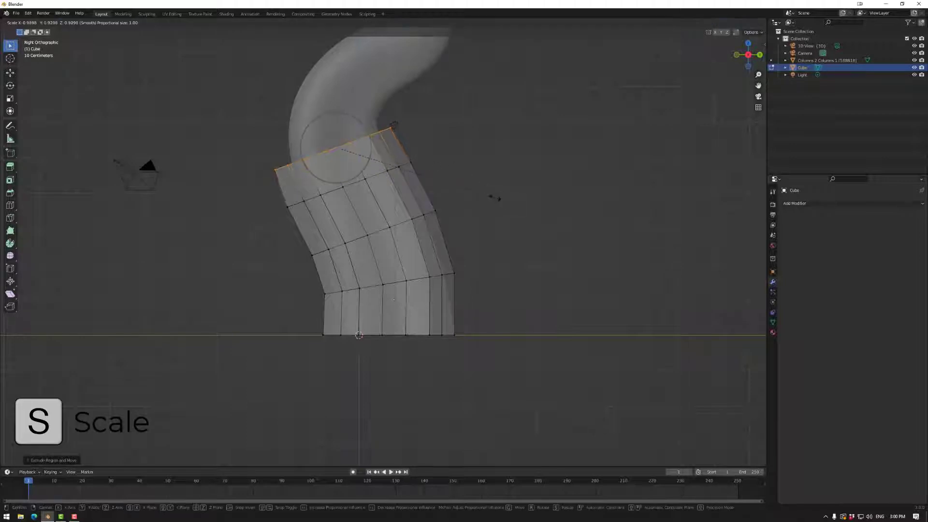
pyautogui.click(479, 186)
# - Select the edge loop just below the top rim and scale it to about 0.89
pyautogui.keyDown('alt'); pyautogui.click(398, 170); pyautogui.keyUp('alt')
pyautogui.press('s')
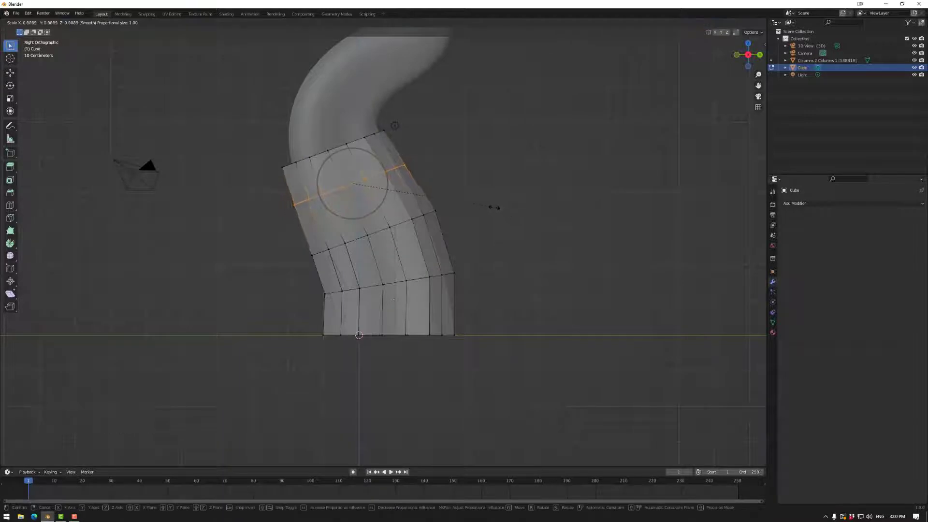
pyautogui.click(481, 209)
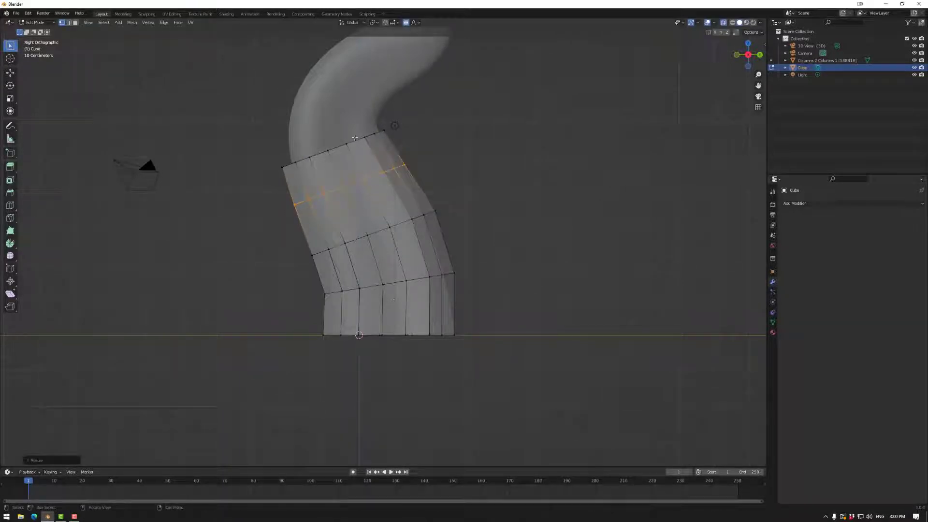
# - Select the top rim, extrude a short section, rotate its rim to horizontal and raise it about 0.19 m
pyautogui.keyDown('alt'); pyautogui.click(402, 162); pyautogui.keyUp('alt')
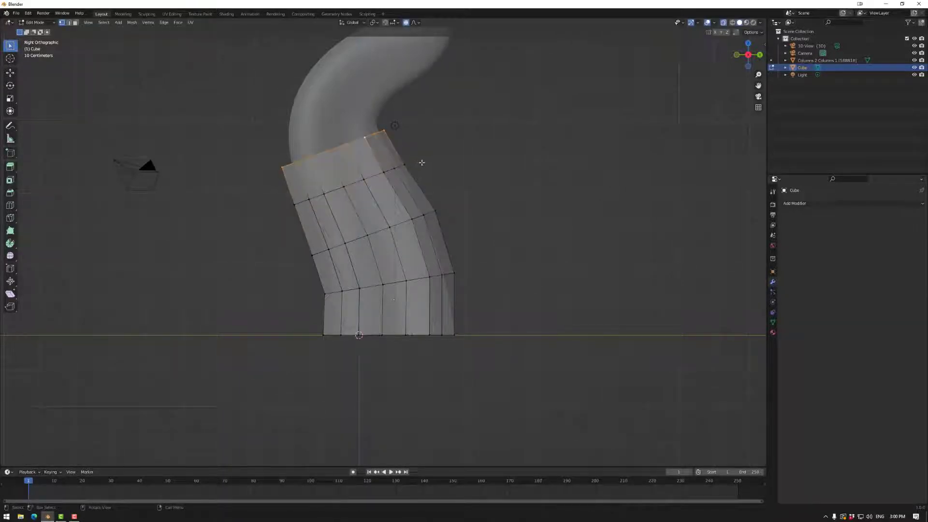
pyautogui.press('e')
pyautogui.click(418, 142)
pyautogui.press('r')
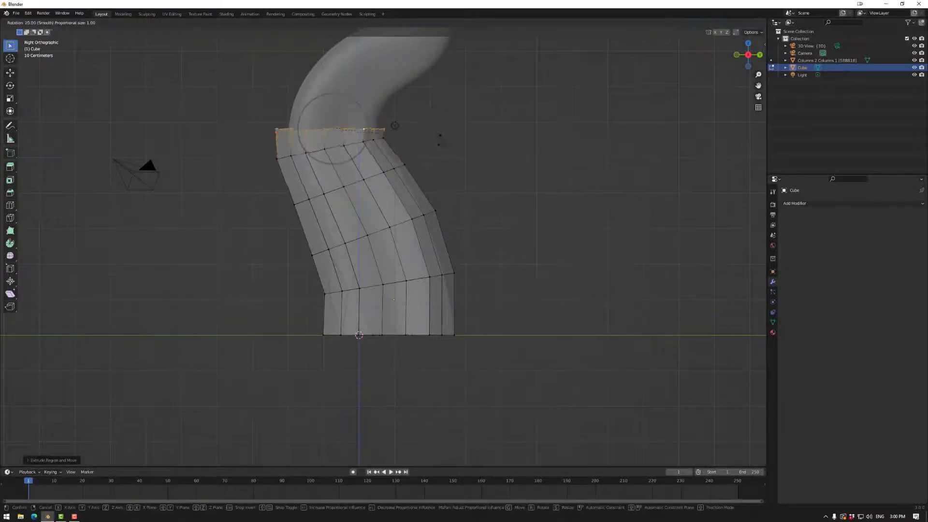
pyautogui.click(436, 137)
pyautogui.press('g')
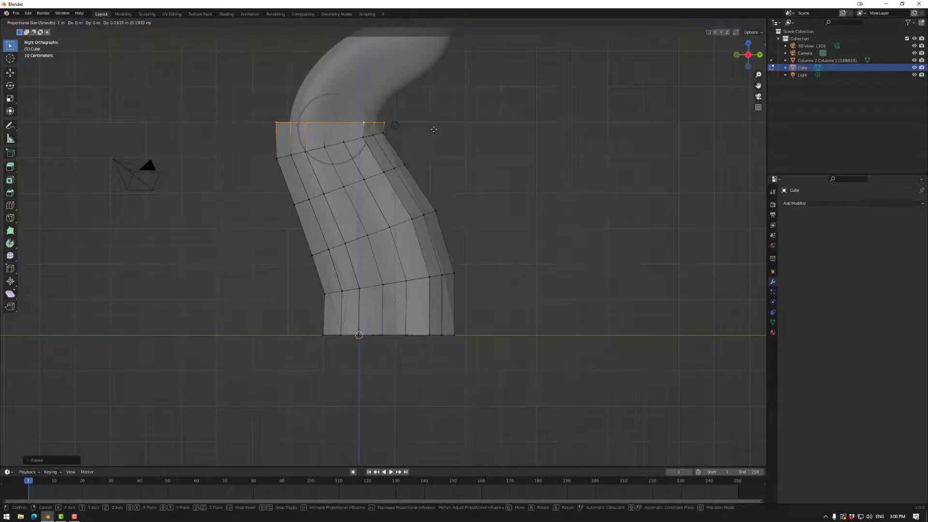
pyautogui.click(433, 131)
# - With proportional editing off, select the loop below the horizontal rim and lower it about 0.18 m along the column
pyautogui.keyDown('alt'); pyautogui.click(368, 137); pyautogui.keyUp('alt')
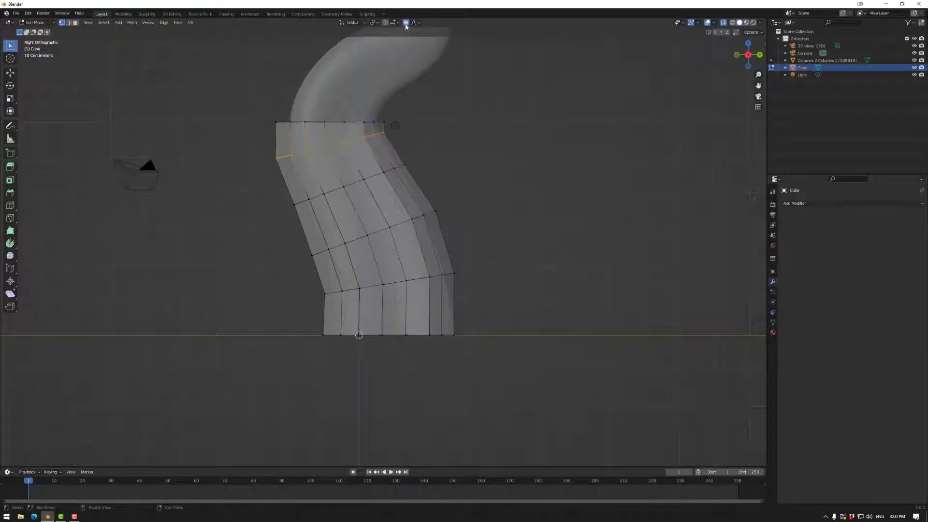
pyautogui.press('g')
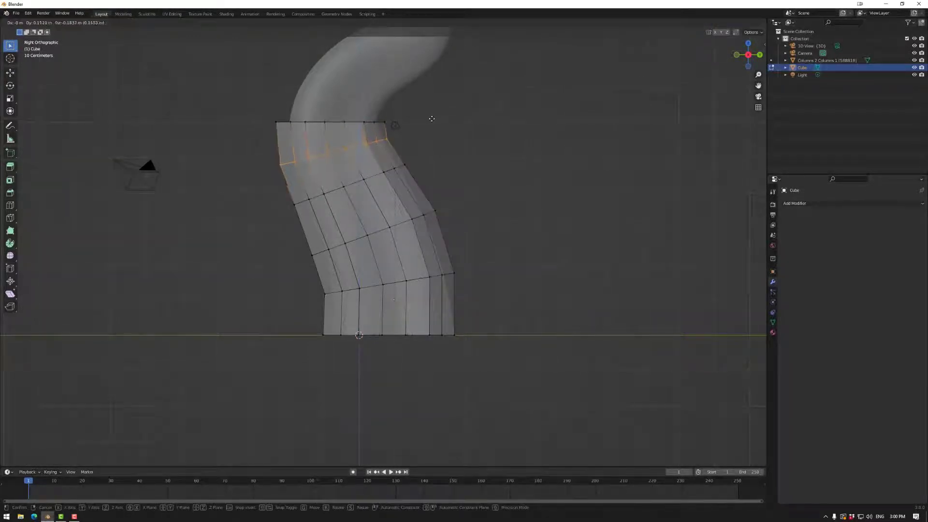
pyautogui.click(432, 118)
# - Select the horizontal top rim, extrude it upward and rotate the new rim to follow the column's bend towards positive Y
pyautogui.keyDown('alt'); pyautogui.click(359, 121); pyautogui.keyUp('alt')
pyautogui.keyDown('shift'); pyautogui.moveTo(433, 121); pyautogui.dragTo(416, 183, button='middle'); pyautogui.keyUp('shift')
pyautogui.press('e')
pyautogui.click(416, 150)
pyautogui.press('r')
pyautogui.click(443, 182)
# - Reposition the new top rim and scale it down slightly to fit closely around the column
pyautogui.press('g')
pyautogui.click(420, 152)
pyautogui.press('s')
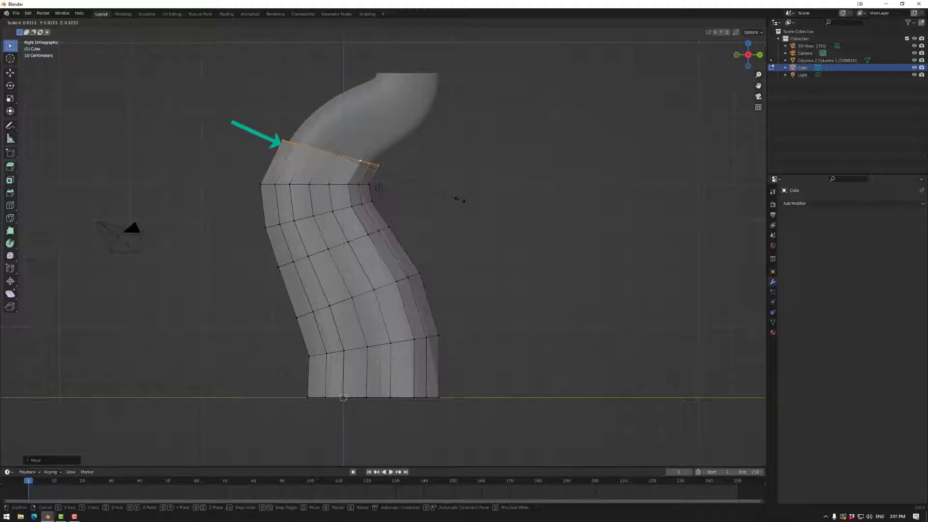
pyautogui.click(425, 172)
pyautogui.press('g')
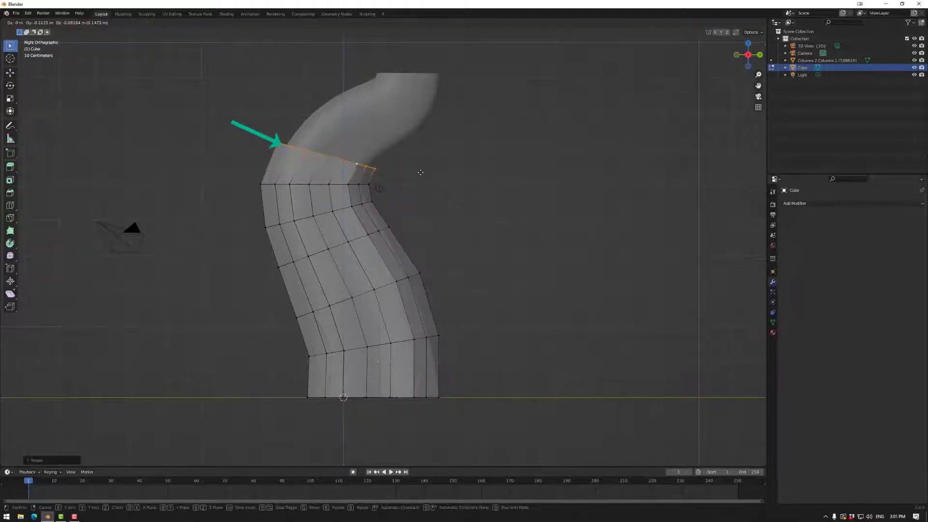
pyautogui.click(422, 172)
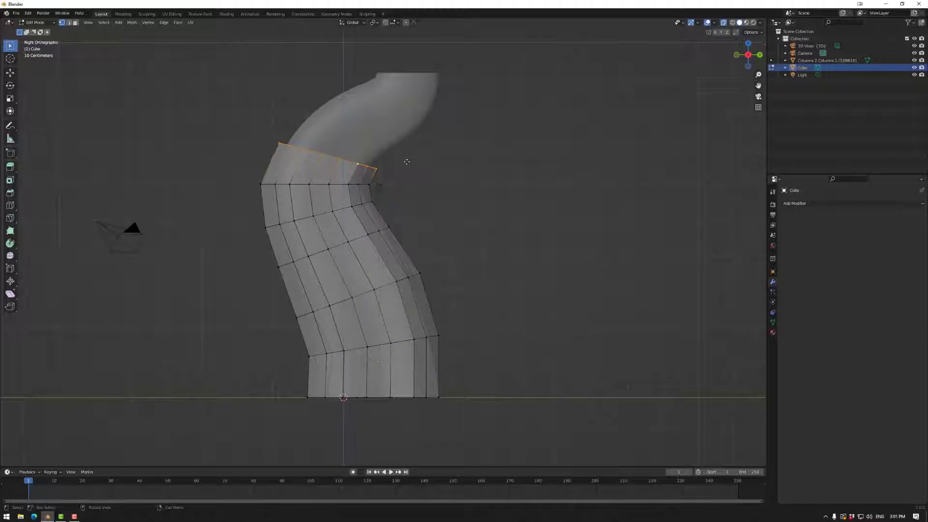
# - Extrude the next section around the upper bend, rotate its rim further and scale it to about 0.92
pyautogui.press('e')
pyautogui.click(424, 164)
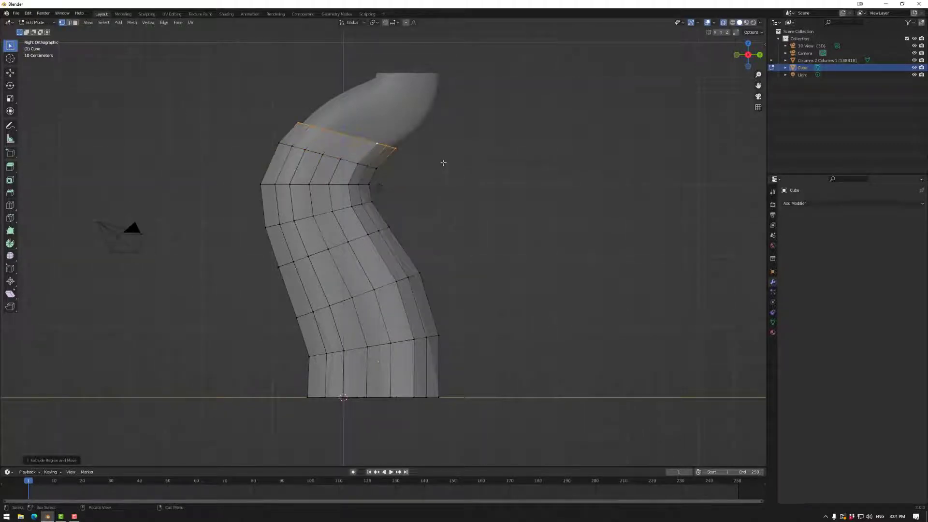
pyautogui.press('r')
pyautogui.click(425, 183)
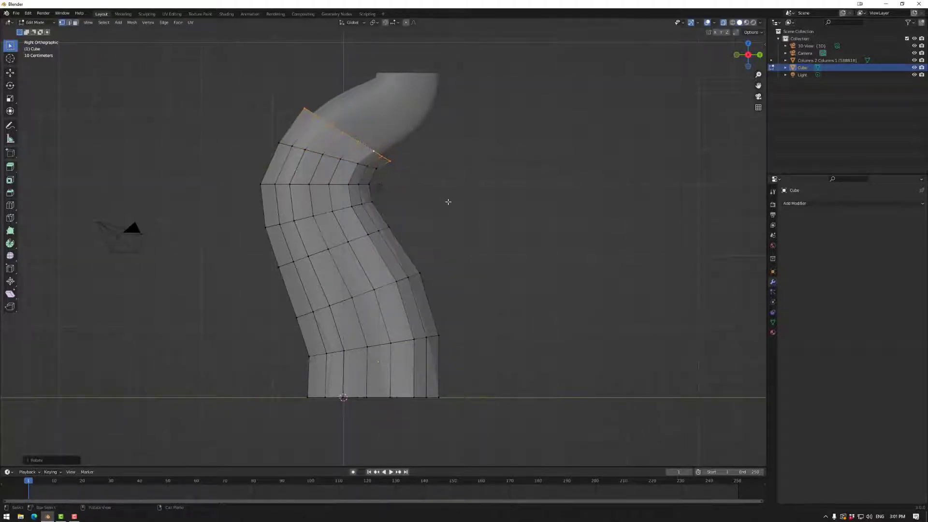
pyautogui.press('s')
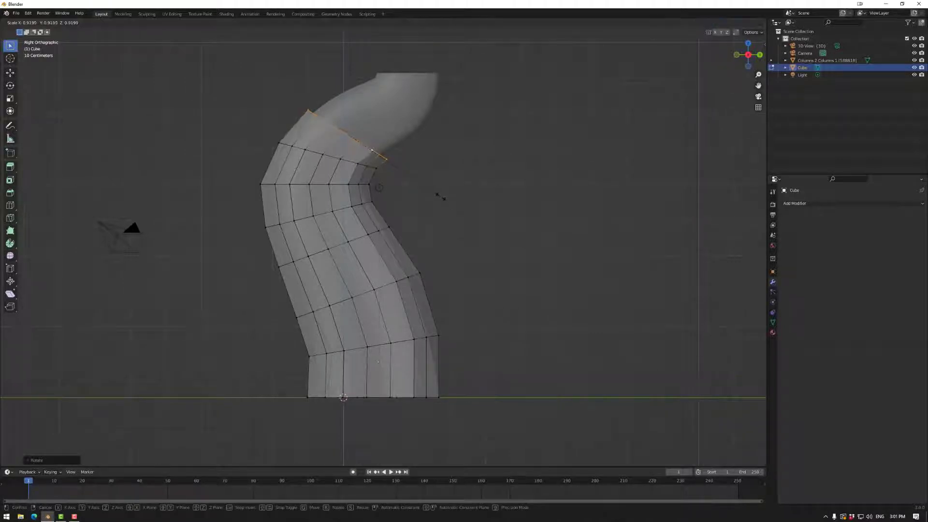
pyautogui.click(441, 184)
pyautogui.press('h')
pyautogui.rightClick(438, 182)
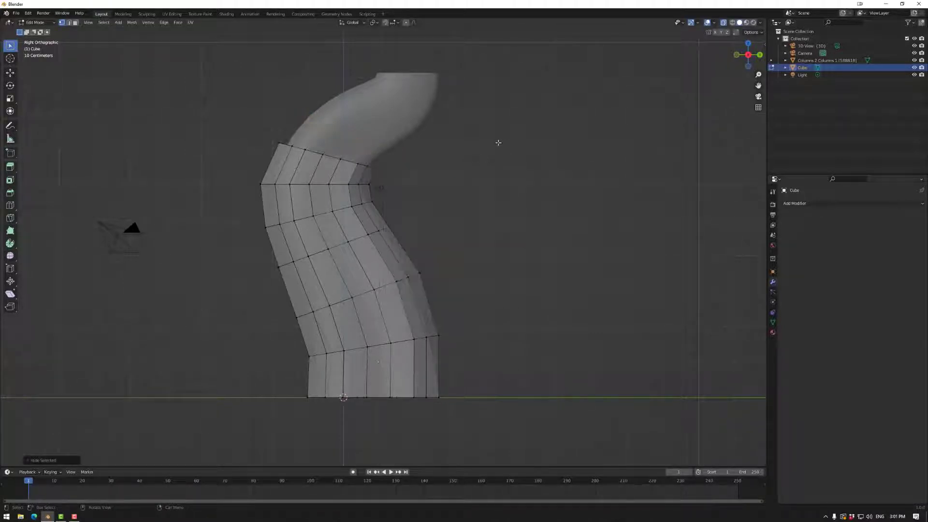
pyautogui.hotkey('ctrl', 'z')
# - Move the top rim about 0.09 m towards the bend's outer side and extrude another section along the column
pyautogui.press('g')
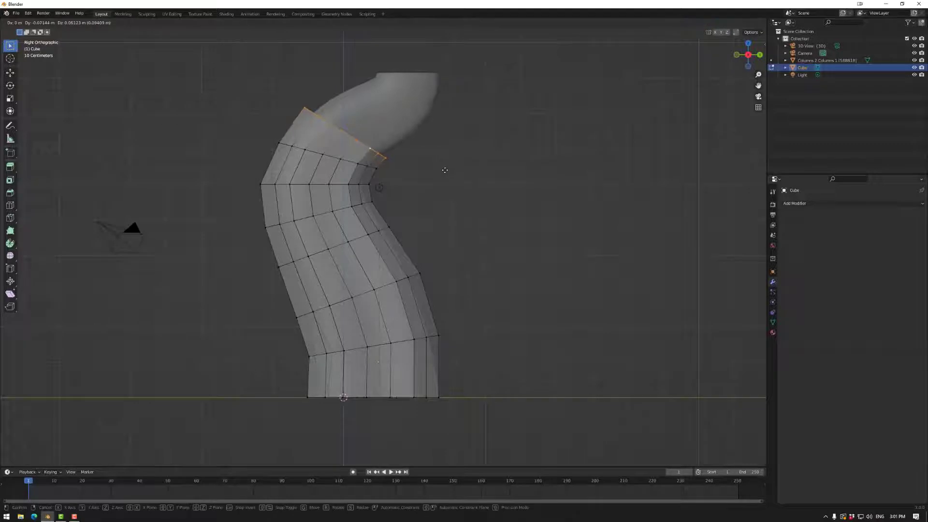
pyautogui.click(444, 170)
pyautogui.press('e')
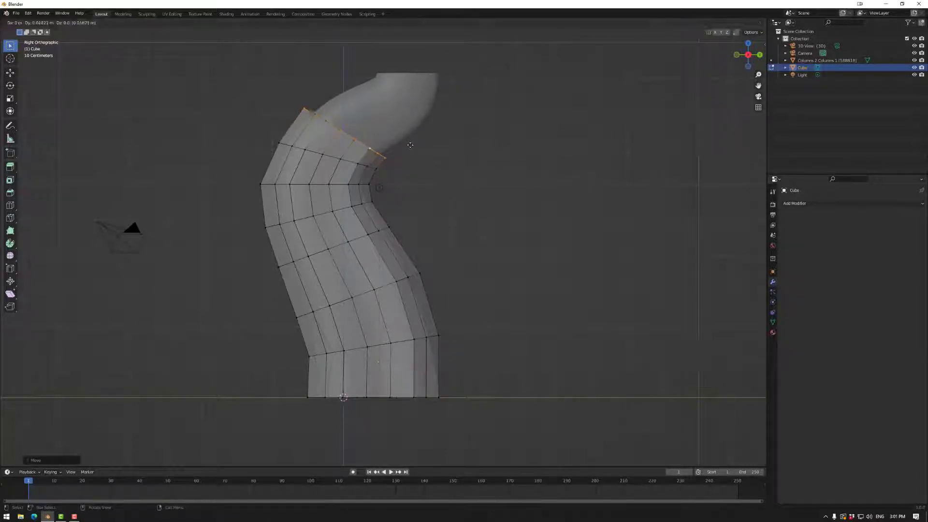
pyautogui.click(482, 171)
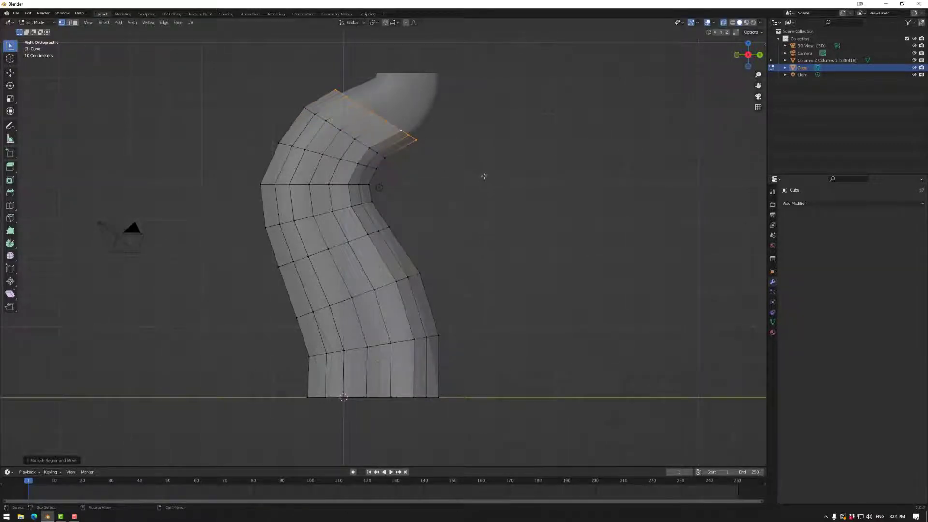
# - Rotate the newly extruded rim, scale it down and reposition it to fit around the column
pyautogui.press('r')
pyautogui.click(455, 186)
pyautogui.press('s')
pyautogui.click(462, 179)
pyautogui.press('g')
pyautogui.click(458, 179)
# - Extrude a short section towards the column's tip and scale its rim to about 0.93
pyautogui.press('e')
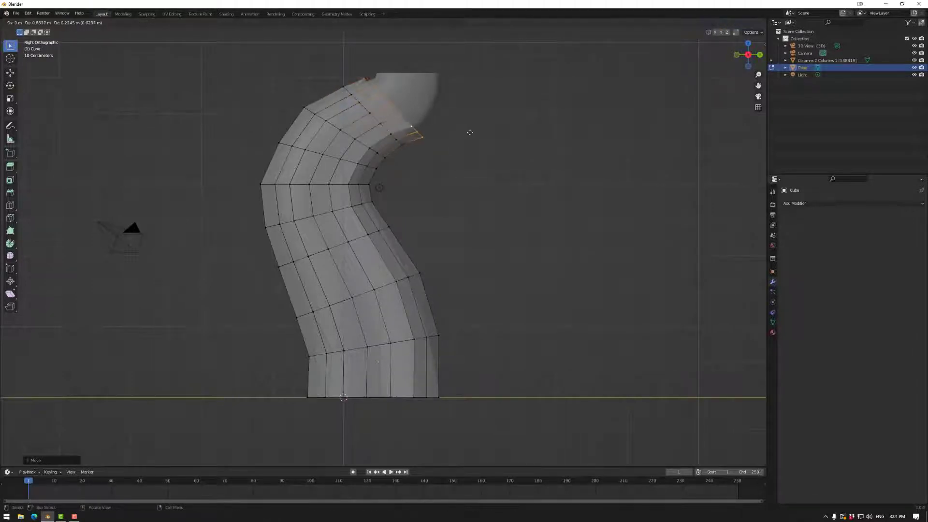
pyautogui.click(471, 132)
pyautogui.press('s')
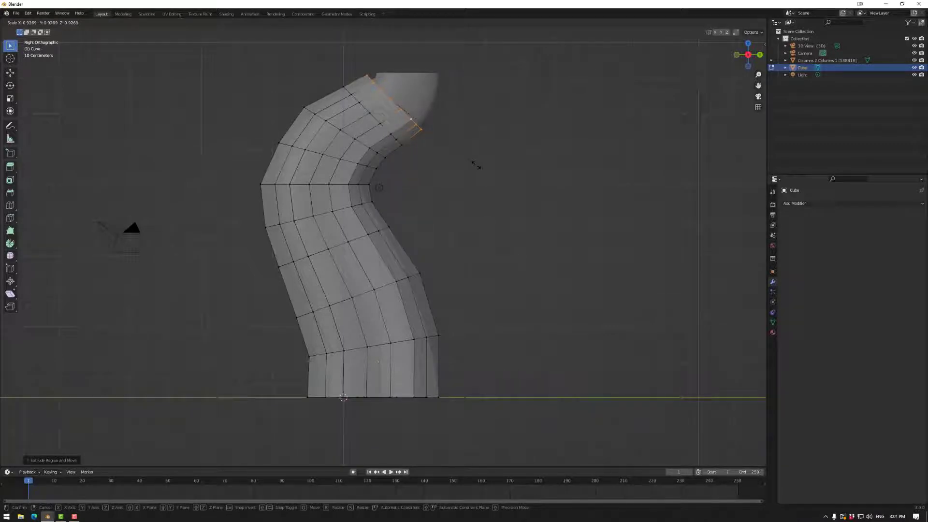
pyautogui.click(476, 165)
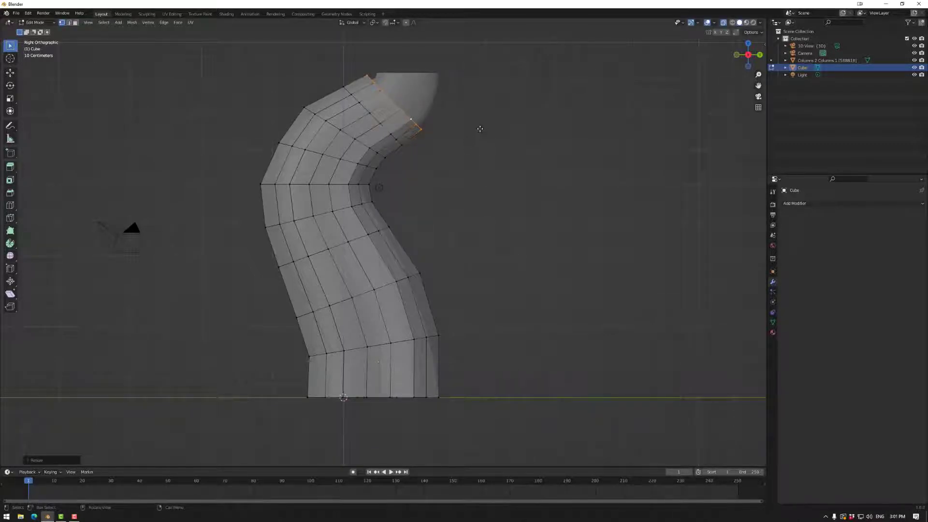
# - Extrude another short section, rotate its rim back towards horizontal, scale it to about 0.98 and align it with the column
pyautogui.press('e')
pyautogui.click(521, 131)
pyautogui.press('r')
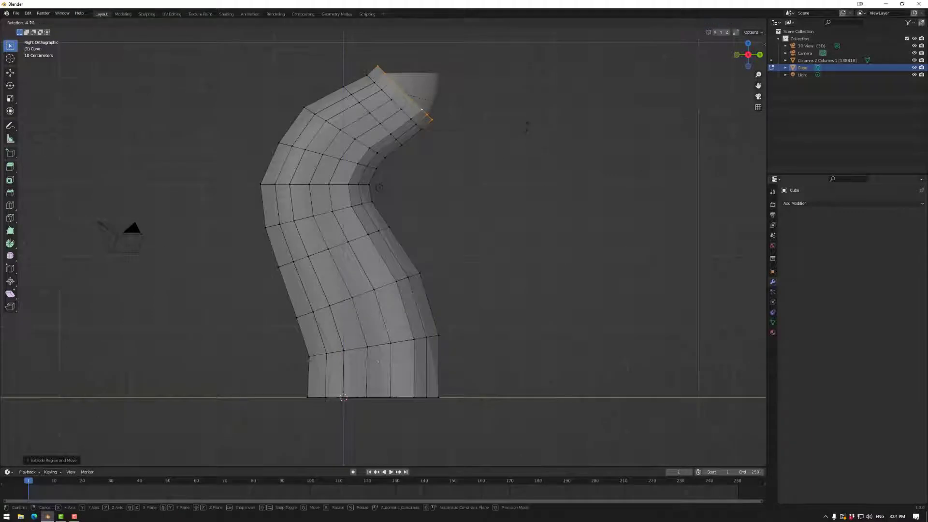
pyautogui.click(516, 97)
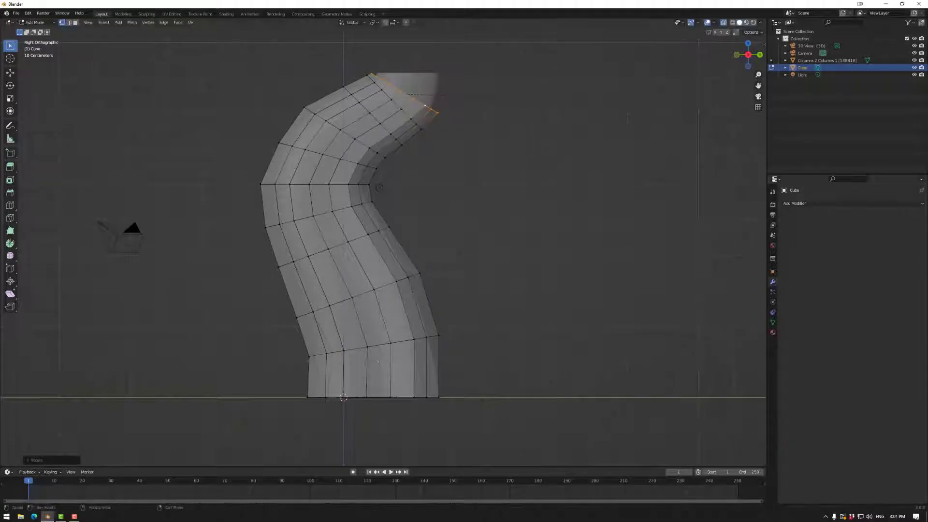
pyautogui.press('s')
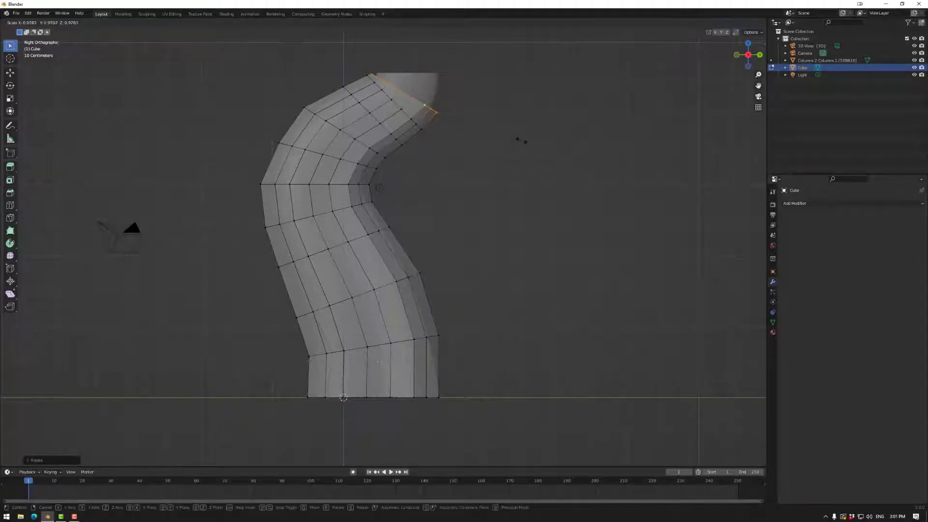
pyautogui.click(518, 138)
pyautogui.press('g')
pyautogui.click(493, 118)
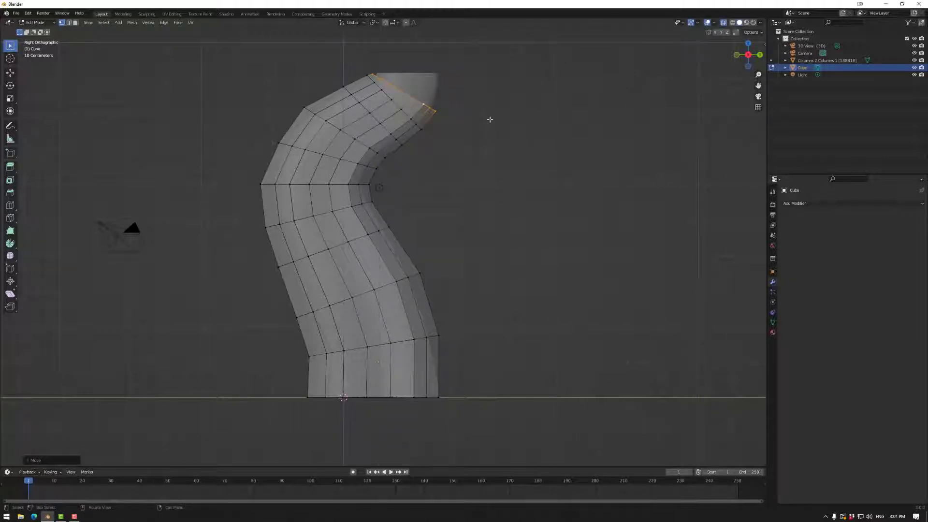
# - Extrude the last section past the column's tip, rotate its rim to horizontal and lower it about 0.18 m to the column's top
pyautogui.press('e')
pyautogui.click(500, 94)
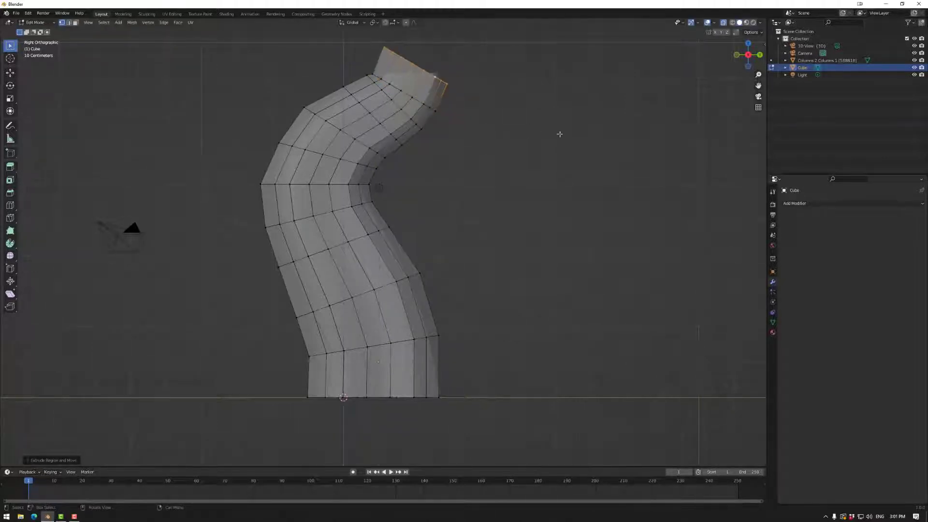
pyautogui.press('r')
pyautogui.click(503, 58)
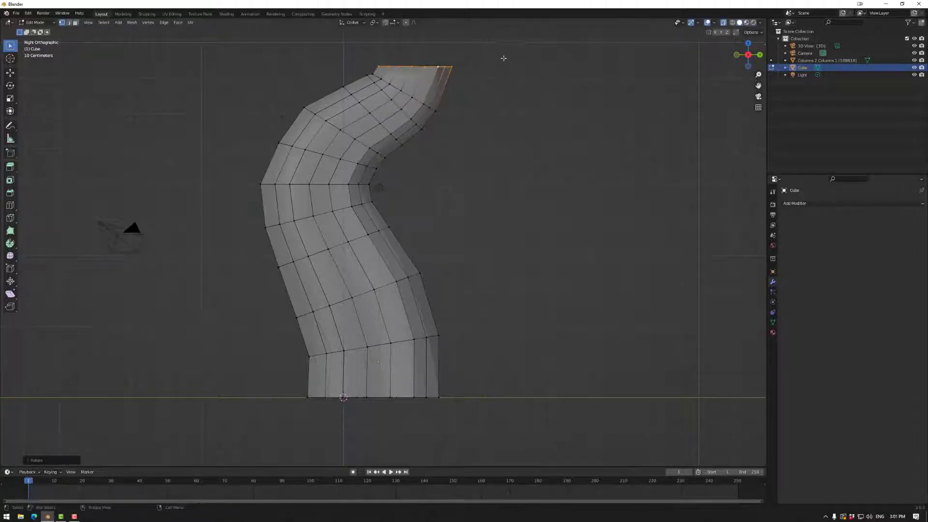
pyautogui.press('g')
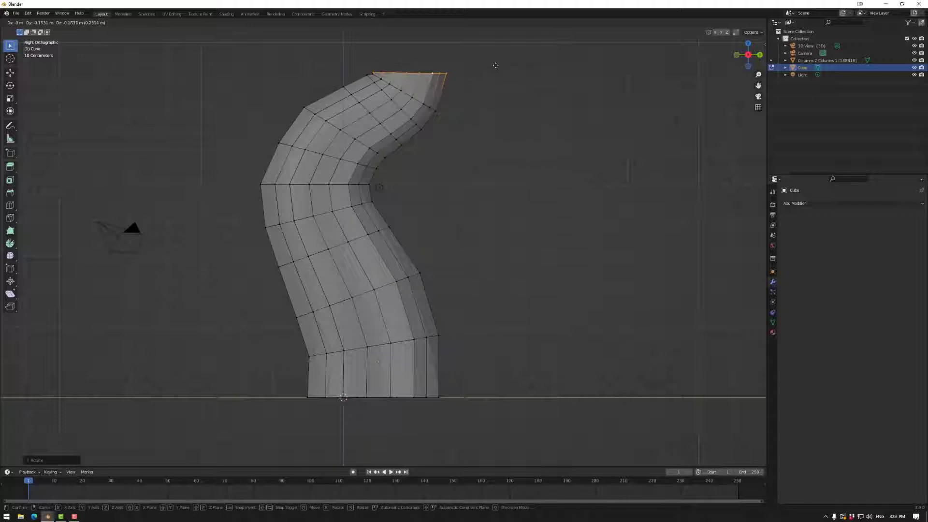
pyautogui.click(496, 66)
# - Scale down the horizontal end rim slightly and reposition it to fit the column's top
pyautogui.press('s')
pyautogui.click(534, 96)
pyautogui.press('g')
pyautogui.click(523, 98)
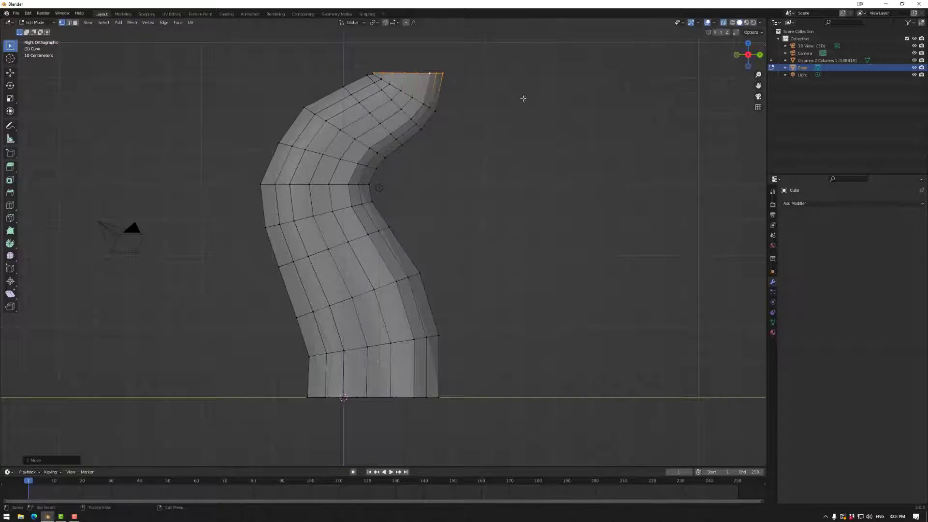
# - Nudge the two edge loops just below the column's top rim slightly down along the bend
pyautogui.click(402, 91)
pyautogui.press('g')
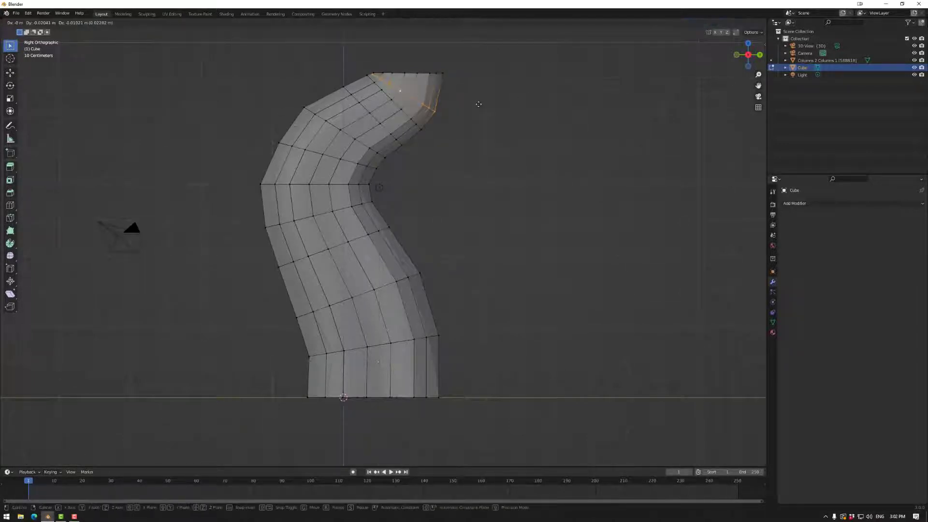
pyautogui.click(479, 105)
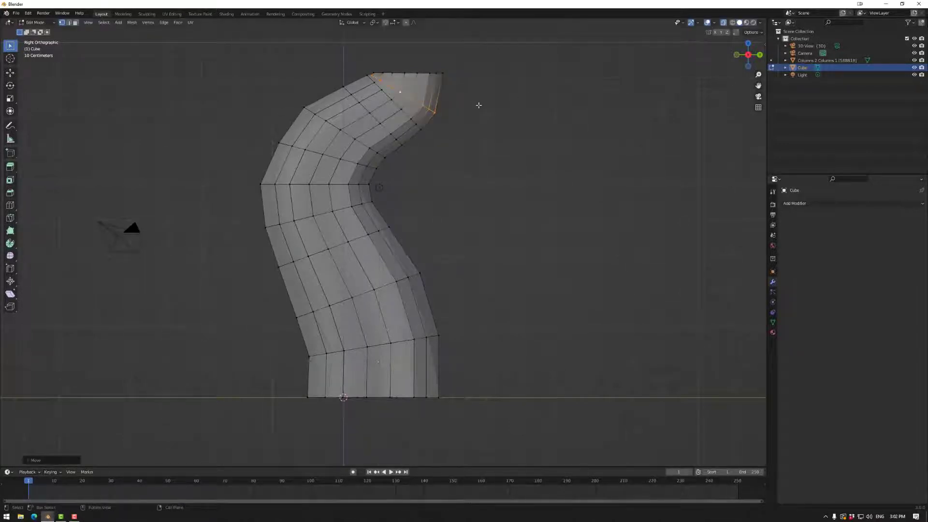
pyautogui.keyDown('alt'); pyautogui.click(390, 98); pyautogui.keyUp('alt')
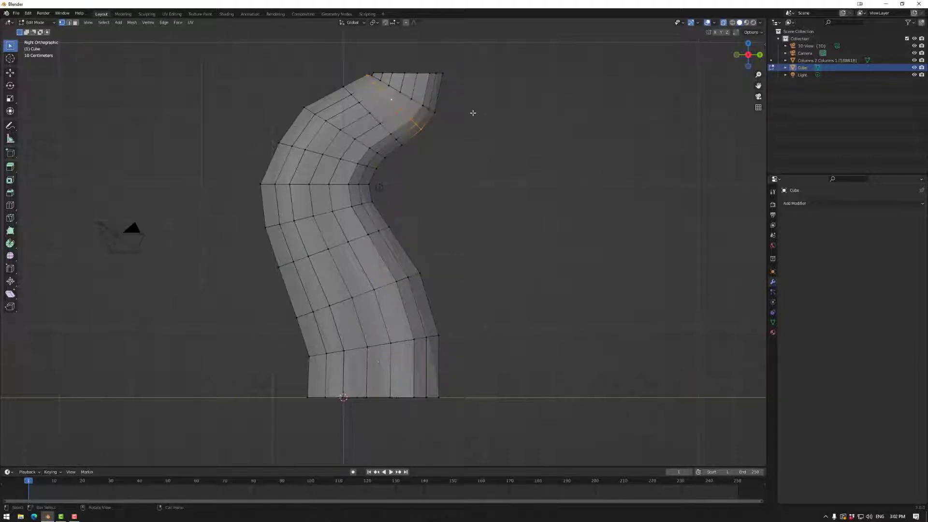
pyautogui.press('g')
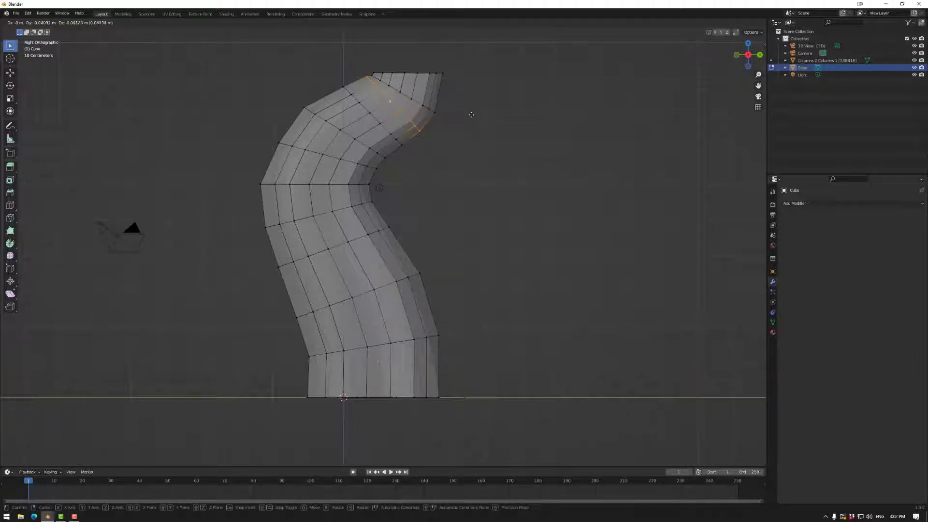
pyautogui.click(514, 145)
# - Switch to edge selection at the column's open top rim and undo the last two stray selections
pyautogui.moveTo(514, 145); pyautogui.dragTo(384, 64, button='middle')
pyautogui.press('2')
pyautogui.click(458, 106)
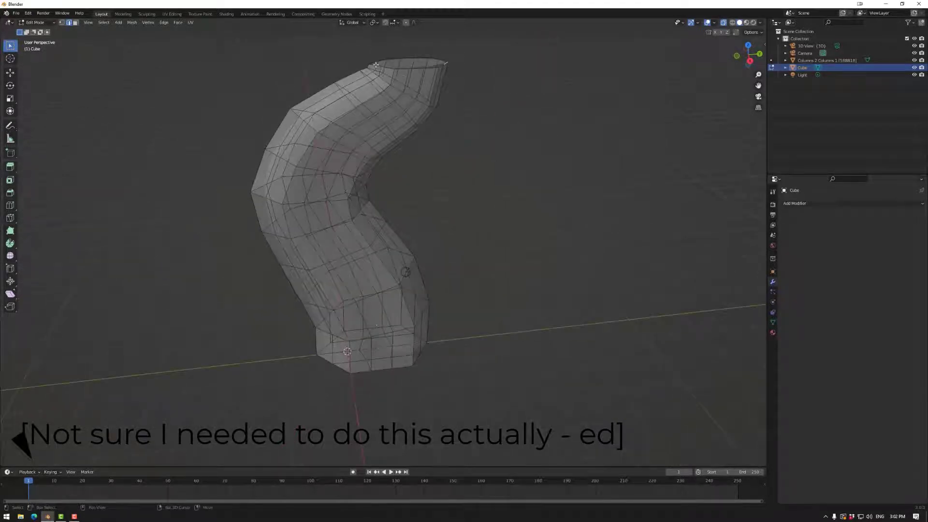
pyautogui.keyDown('alt'); pyautogui.keyDown('shift'); pyautogui.click(398, 76); pyautogui.keyUp('shift'); pyautogui.keyUp('alt')
pyautogui.click(445, 67)
pyautogui.hotkey('ctrl', 'z')
pyautogui.hotkey('ctrl', 'z')
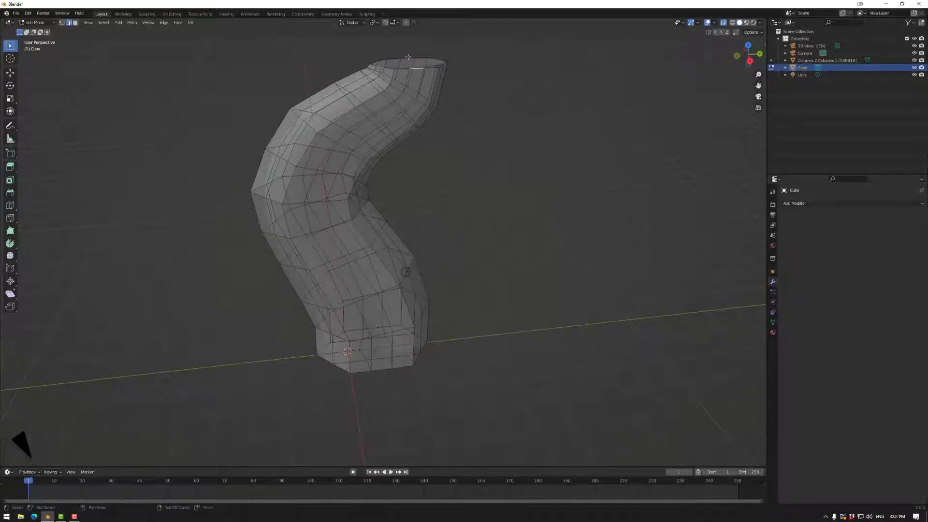
# - Fill the open top with faces between opposite rim edges, from the middle to the outer tip
pyautogui.press('f')
pyautogui.click(428, 68)
pyautogui.moveTo(463, 88); pyautogui.dragTo(450, 88, button='middle')
pyautogui.press('f')
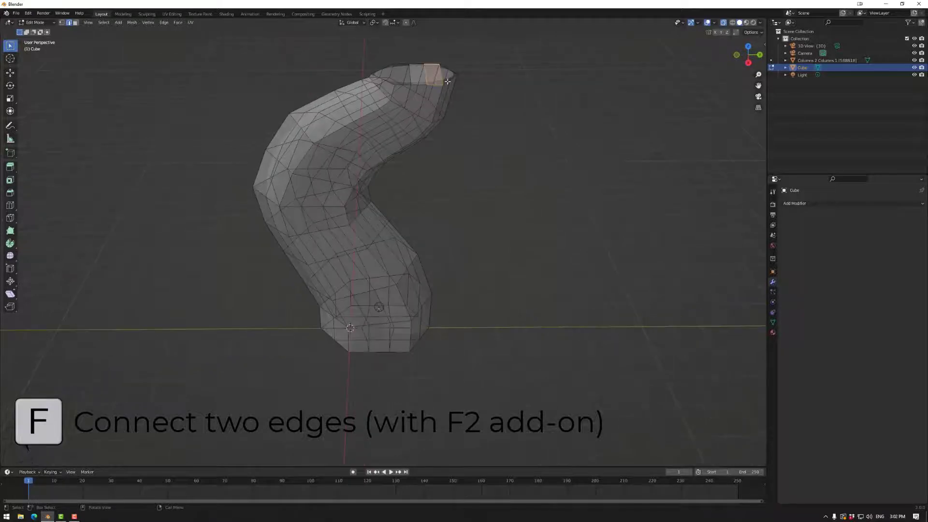
pyautogui.click(448, 81)
pyautogui.press('f')
pyautogui.click(454, 77)
pyautogui.keyDown('shift'); pyautogui.click(453, 72); pyautogui.keyUp('shift')
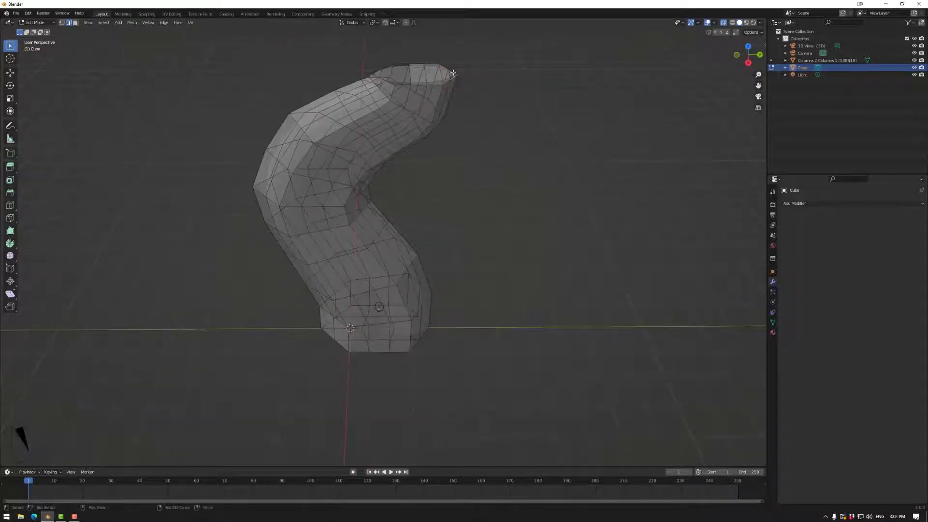
pyautogui.press('f')
# - Fill the rest of the open top with faces between opposite rim edges on the column's bend side
pyautogui.click(407, 82)
pyautogui.keyDown('shift'); pyautogui.click(402, 65); pyautogui.keyUp('shift')
pyautogui.press('f')
pyautogui.click(389, 81)
pyautogui.click(383, 78)
pyautogui.click(379, 78)
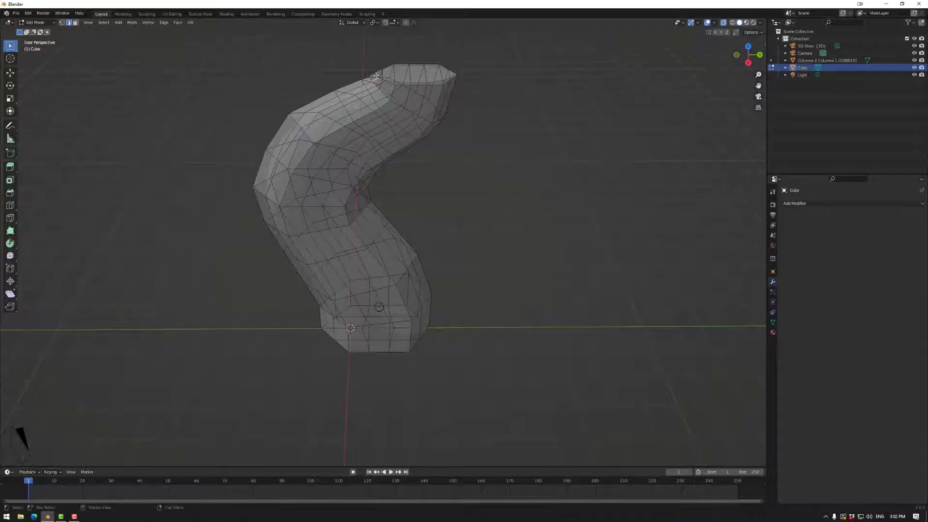
pyautogui.keyDown('shift'); pyautogui.click(377, 72); pyautogui.keyUp('shift')
pyautogui.press('f')
# - Check the F2 add-on by searching for f2 in the add-on preferences, and close the preferences
pyautogui.click(28, 13)
pyautogui.click(42, 117)
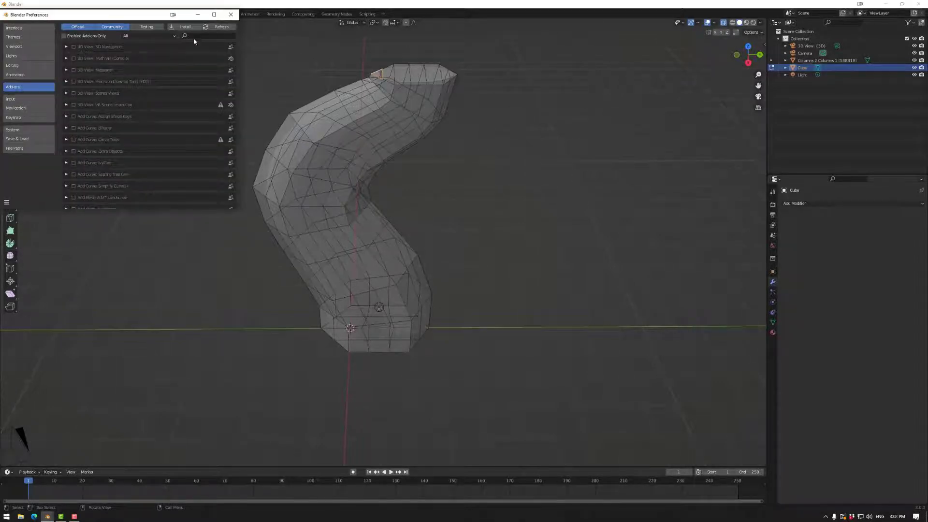
pyautogui.write('f2')
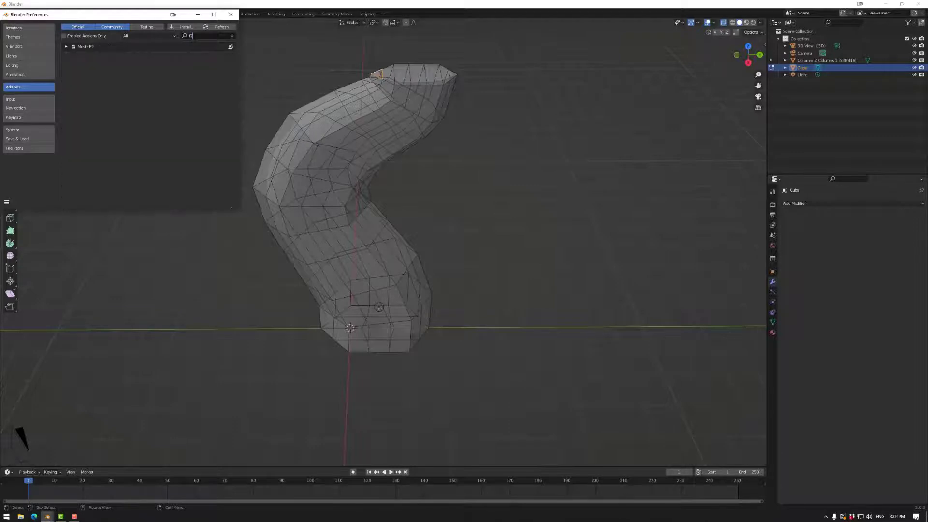
pyautogui.click(231, 15)
# - Return to Object Mode and add a Shrinkwrap modifier to the cube with the dense Columns 2 Columns 1 mesh as target
pyautogui.moveTo(435, 82); pyautogui.dragTo(419, 149, button='middle')
pyautogui.press('Tab')
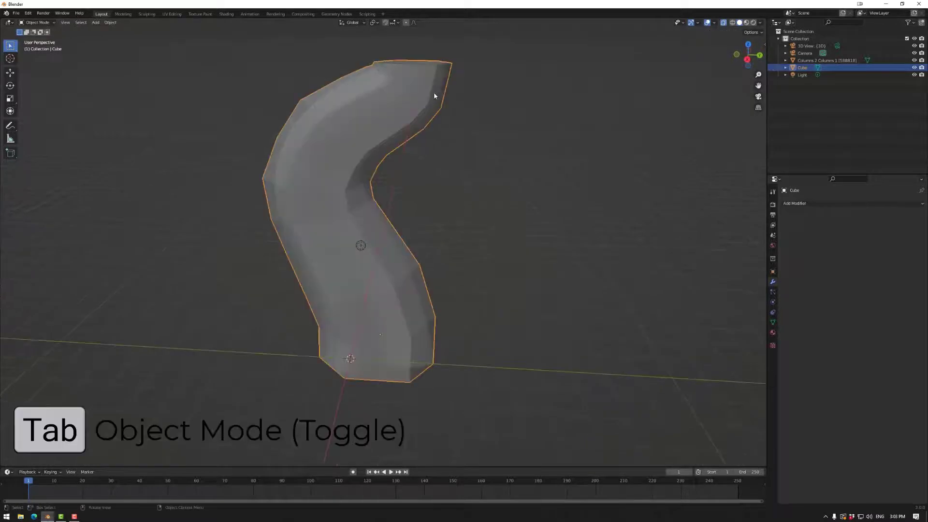
pyautogui.click(801, 204)
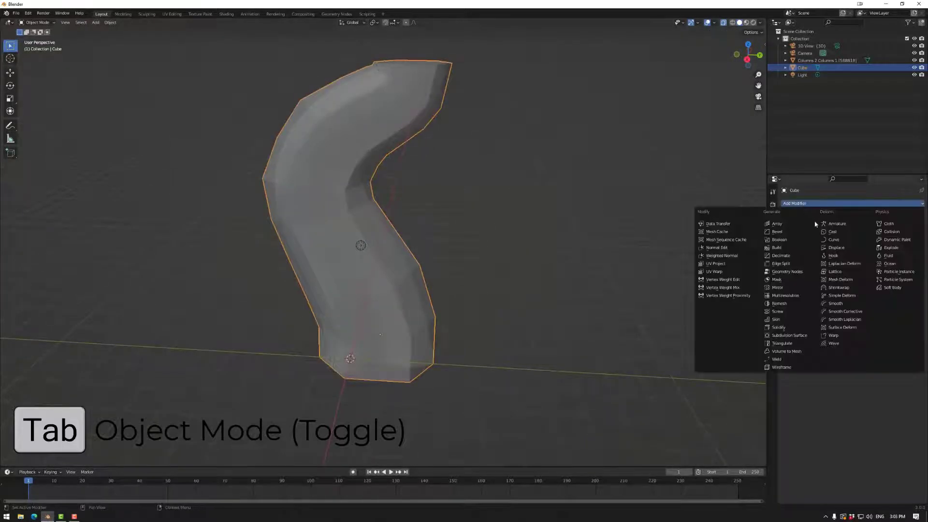
pyautogui.click(843, 289)
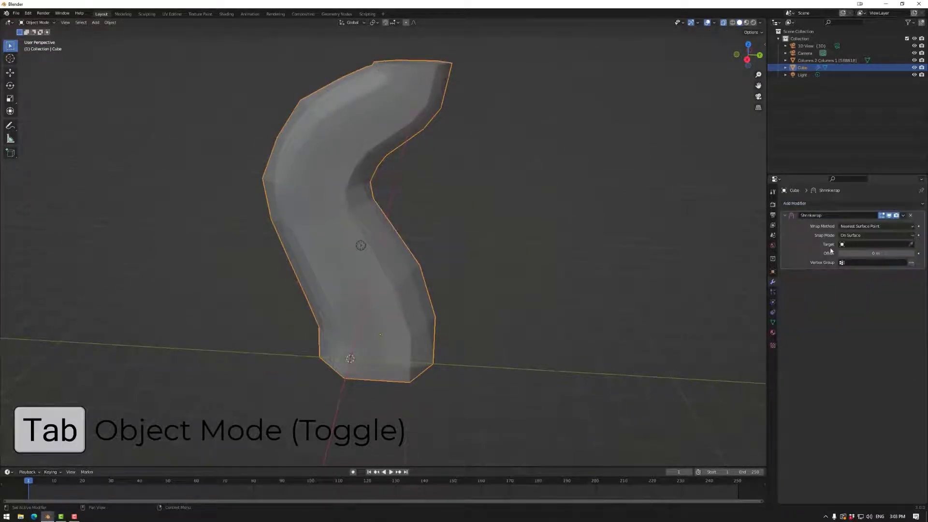
pyautogui.click(911, 245)
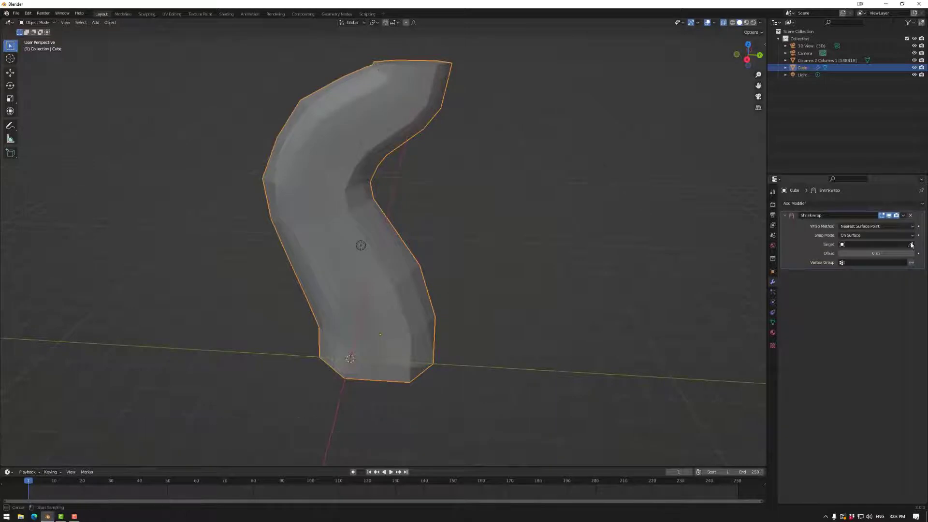
pyautogui.click(828, 61)
# - Check the wrapped topology in Edit Mode and apply the Shrinkwrap modifier in Object Mode
pyautogui.moveTo(452, 223)
pyautogui.mouseDown(button='middle')
pyautogui.moveTo(383, 216)
pyautogui.moveTo(445, 227)
pyautogui.mouseUp(button='middle')
pyautogui.press('Tab')
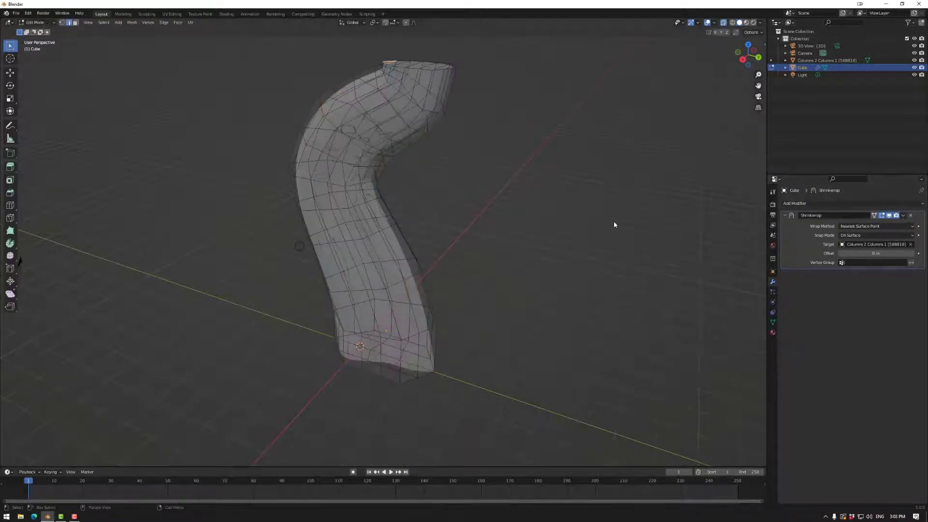
pyautogui.press('Tab')
pyautogui.click(900, 219)
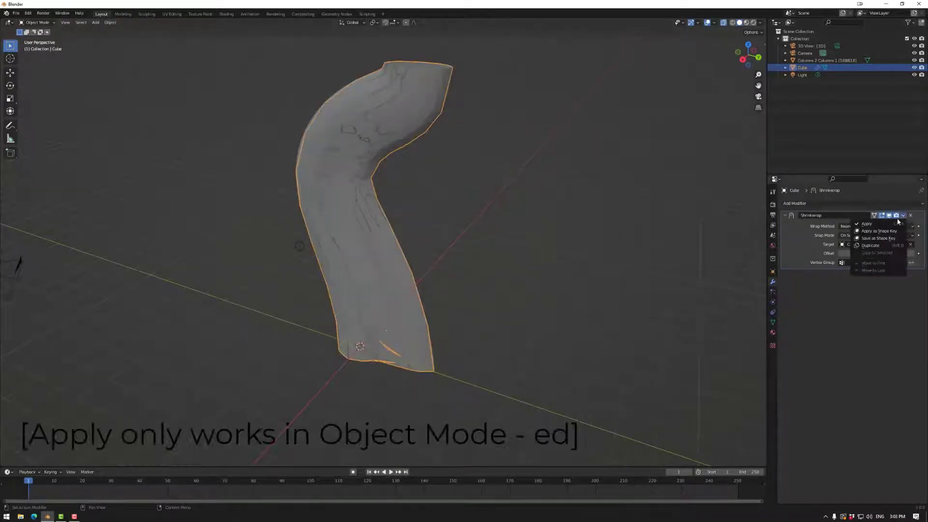
pyautogui.click(884, 226)
# - Hide the dense column to inspect the wrapped low-poly mesh on its own, and show it again
pyautogui.moveTo(487, 217); pyautogui.dragTo(370, 306, button='middle')
pyautogui.click(914, 60)
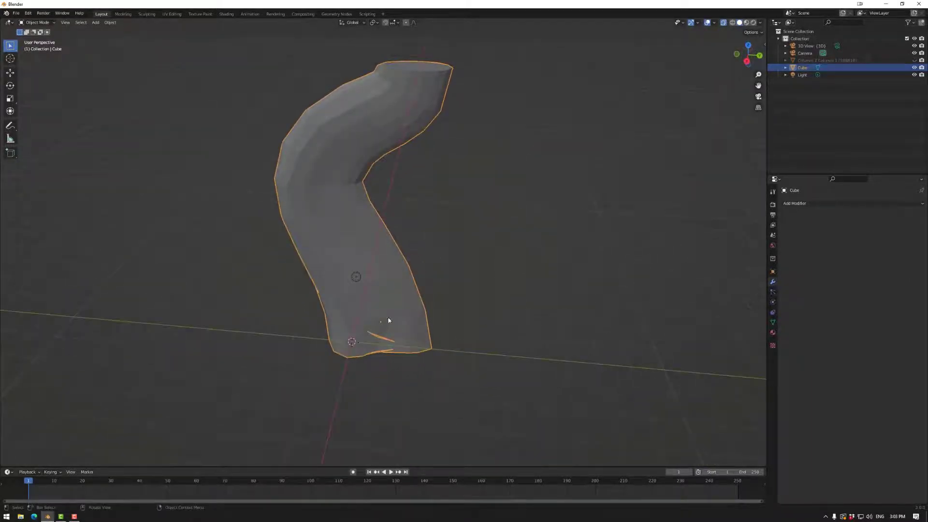
pyautogui.click(914, 60)
pyautogui.moveTo(431, 281); pyautogui.dragTo(383, 313, button='middle')
# - Enter Edit Mode on the cube and enable snapping with Face as the snap target
pyautogui.press('Tab')
pyautogui.scroll(2, 400, 143)
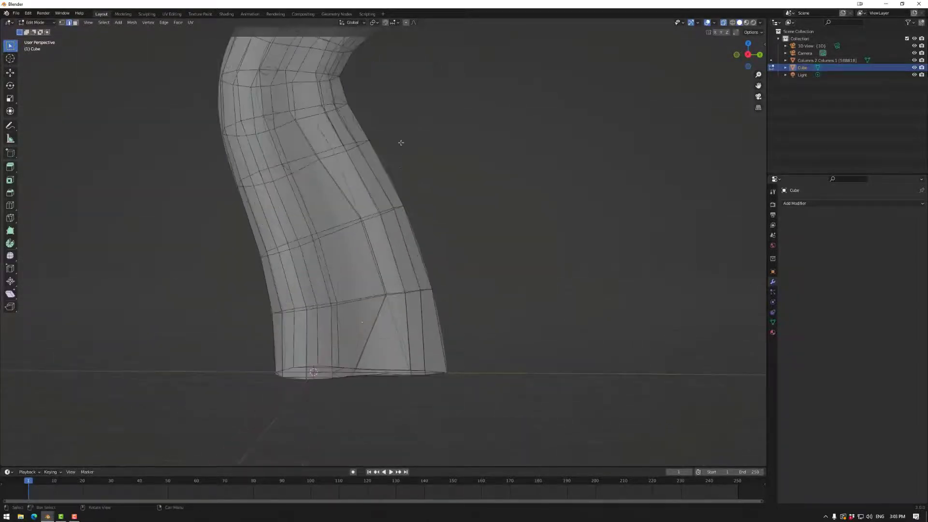
pyautogui.click(396, 23)
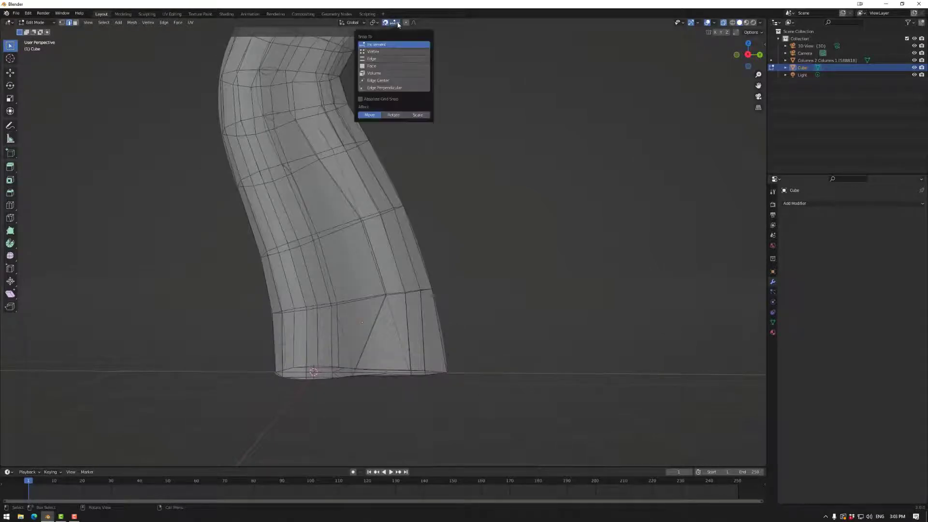
pyautogui.click(386, 24)
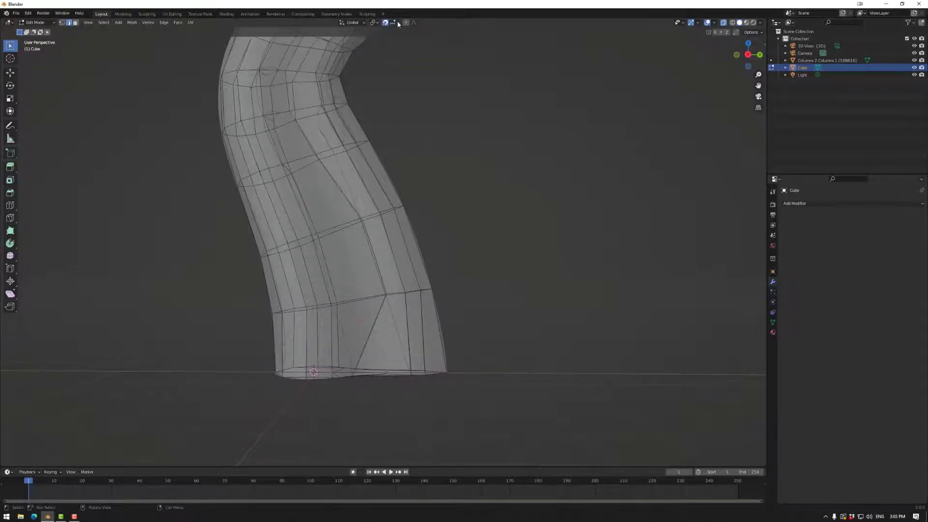
pyautogui.click(398, 24)
pyautogui.click(380, 68)
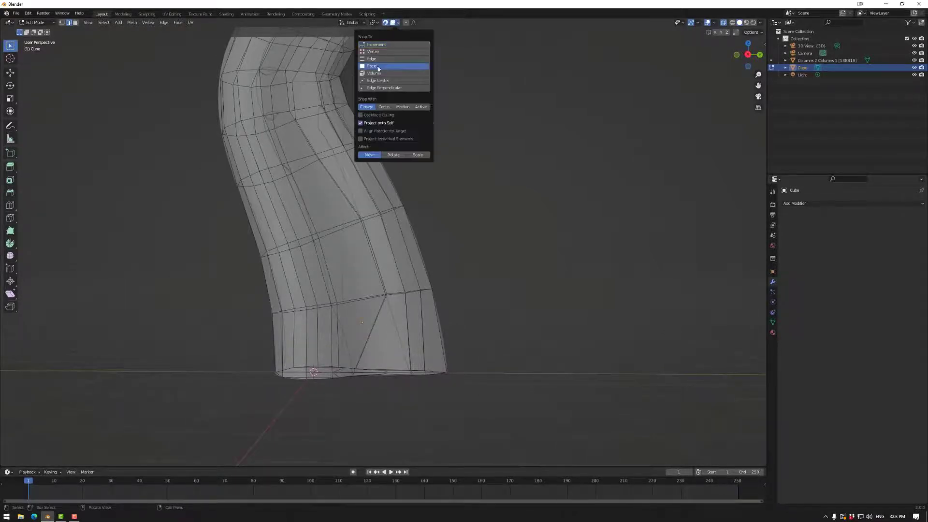
# - Switch to vertex selection and try to move a front vertex on the first ring above the base
pyautogui.moveTo(391, 291)
pyautogui.mouseDown(button='middle')
pyautogui.moveTo(380, 299)
pyautogui.moveTo(390, 299)
pyautogui.mouseUp(button='middle')
pyautogui.press('1')
pyautogui.click(386, 293)
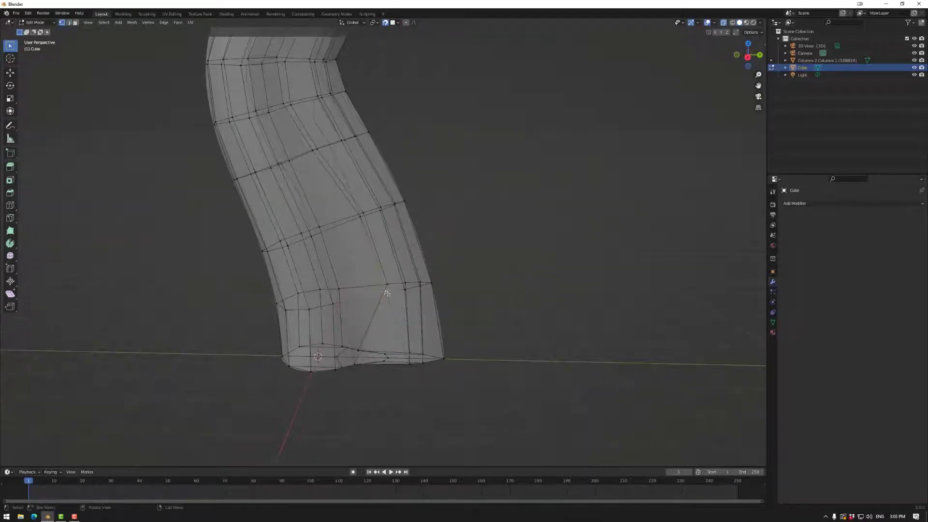
pyautogui.press('g')
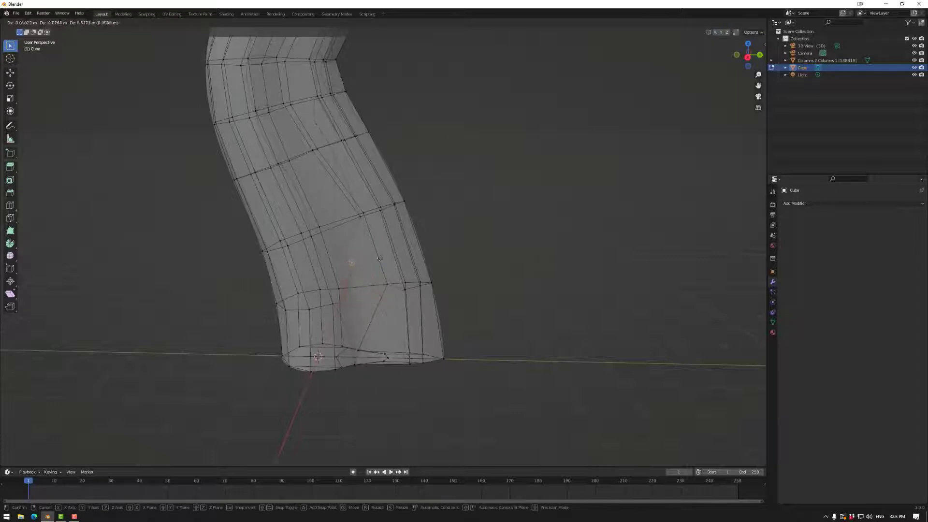
pyautogui.rightClick(374, 292)
# - Move the bunched vertices in the middle of the column's base towards its narrow pointed end, one at a time
pyautogui.moveTo(373, 356); pyautogui.dragTo(350, 335, button='middle')
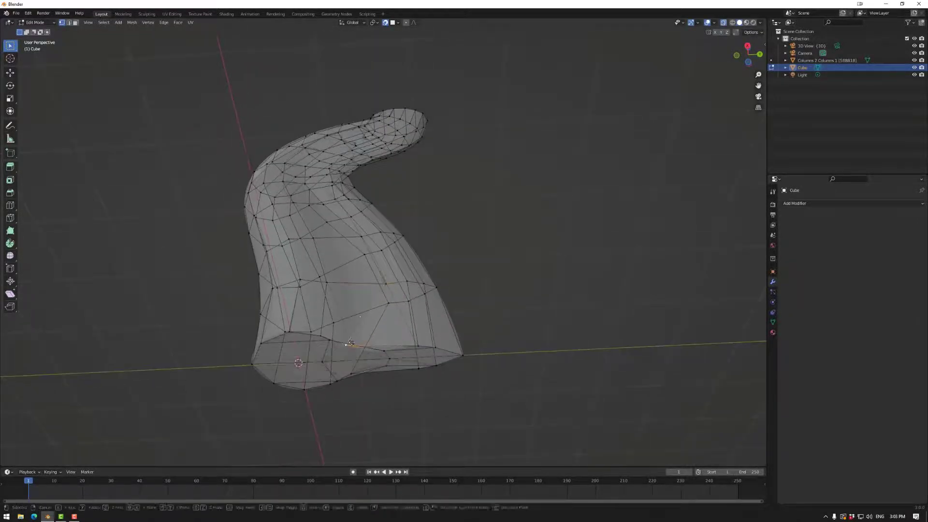
pyautogui.click(395, 348)
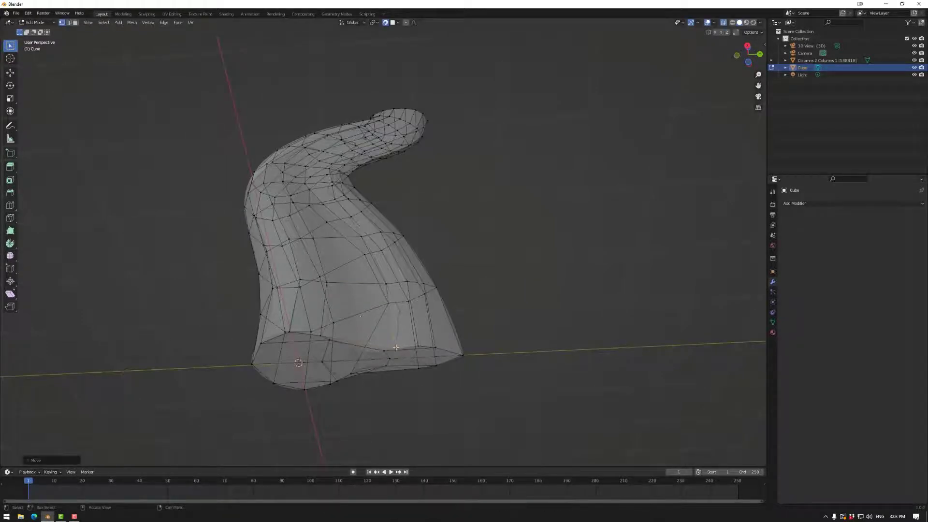
pyautogui.press('g')
pyautogui.click(392, 349)
pyautogui.click(387, 353)
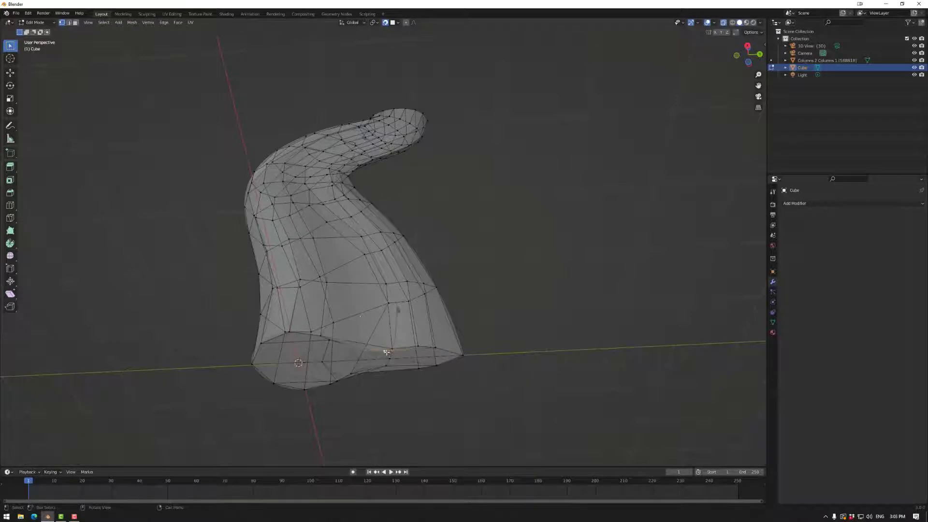
pyautogui.press('g')
pyautogui.click(397, 354)
pyautogui.click(390, 358)
pyautogui.press('g')
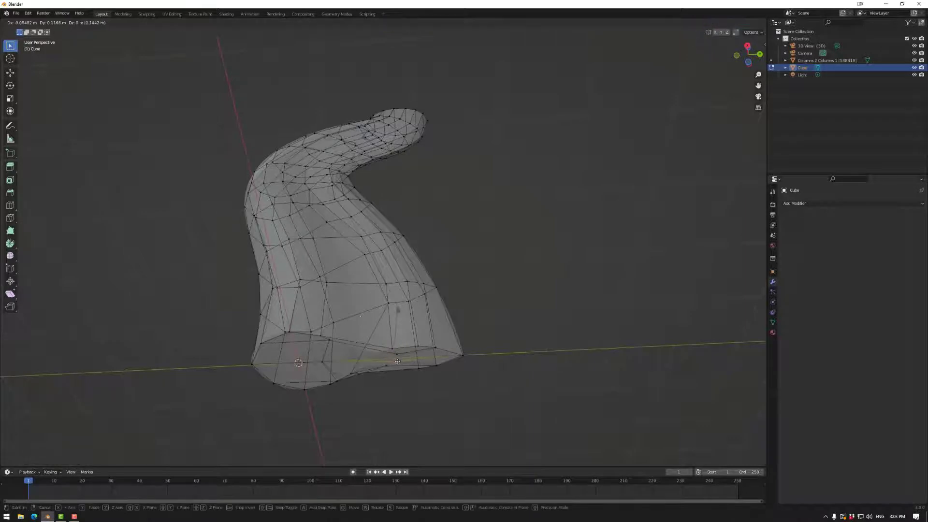
pyautogui.click(397, 361)
# - Reposition two more vertices across the base's waist towards its narrow end, seen from the opposite side
pyautogui.moveTo(397, 361); pyautogui.dragTo(394, 286, button='middle')
pyautogui.press('g')
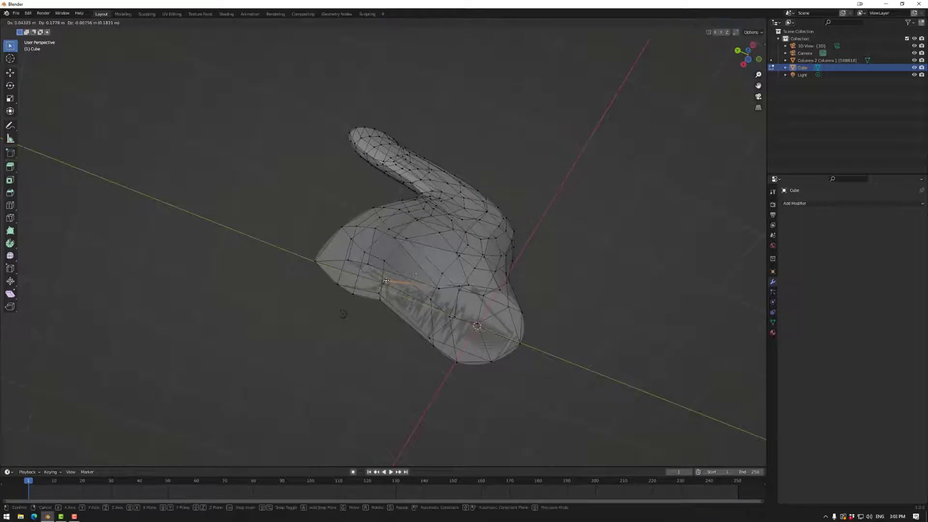
pyautogui.click(431, 286)
pyautogui.press('g')
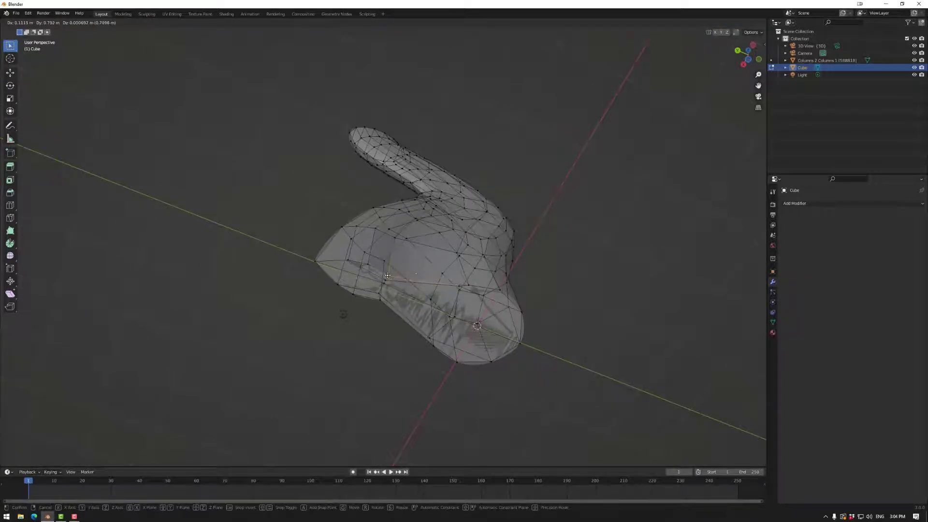
pyautogui.click(388, 275)
# - Move an inner base vertex about 0.17 m towards the column's rounded end
pyautogui.moveTo(388, 275); pyautogui.dragTo(453, 324, button='middle')
pyautogui.click(453, 324)
pyautogui.press('g')
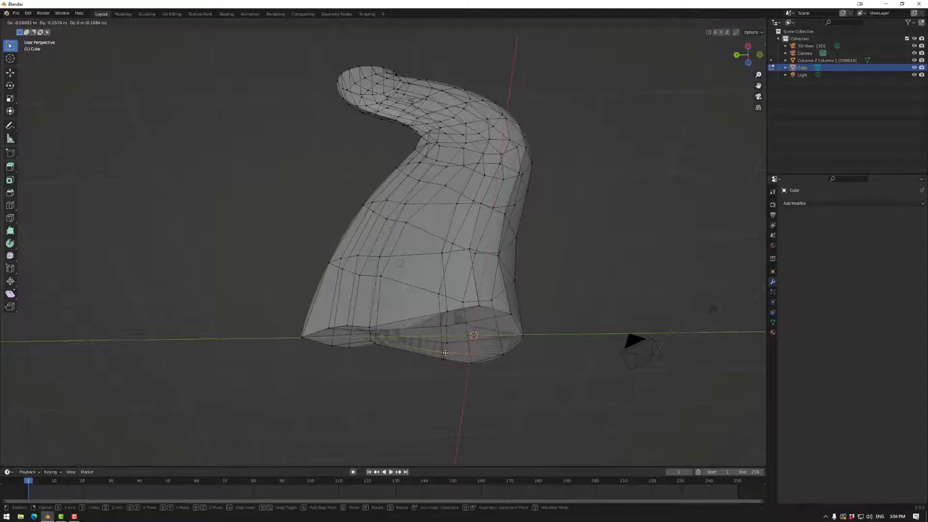
pyautogui.click(445, 353)
pyautogui.moveTo(445, 352); pyautogui.dragTo(500, 319, button='middle')
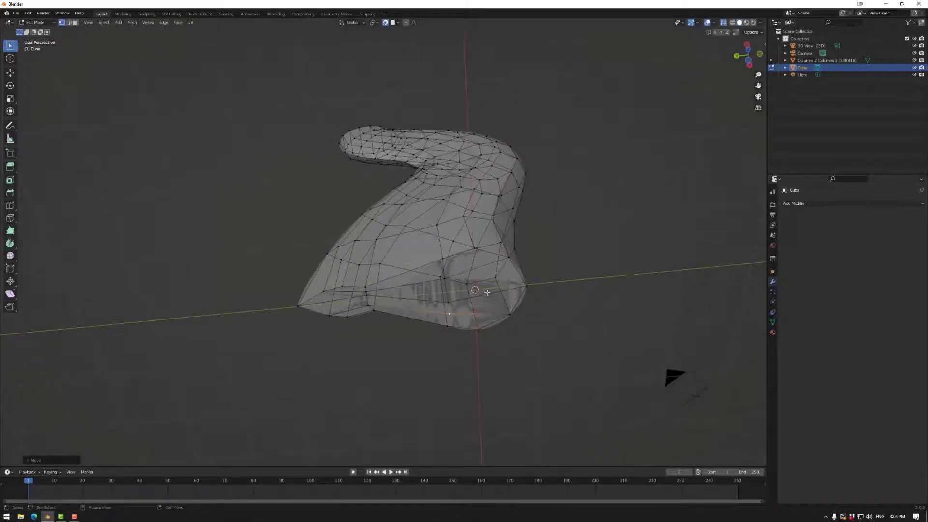
pyautogui.moveTo(478, 289); pyautogui.dragTo(479, 298, button='middle')
# - Move three inner base vertices towards the rounded end so they form a row across the base
pyautogui.click(444, 317)
pyautogui.press('g')
pyautogui.click(471, 314)
pyautogui.click(449, 335)
pyautogui.press('g')
pyautogui.click(477, 328)
pyautogui.click(450, 343)
pyautogui.press('g')
pyautogui.click(472, 342)
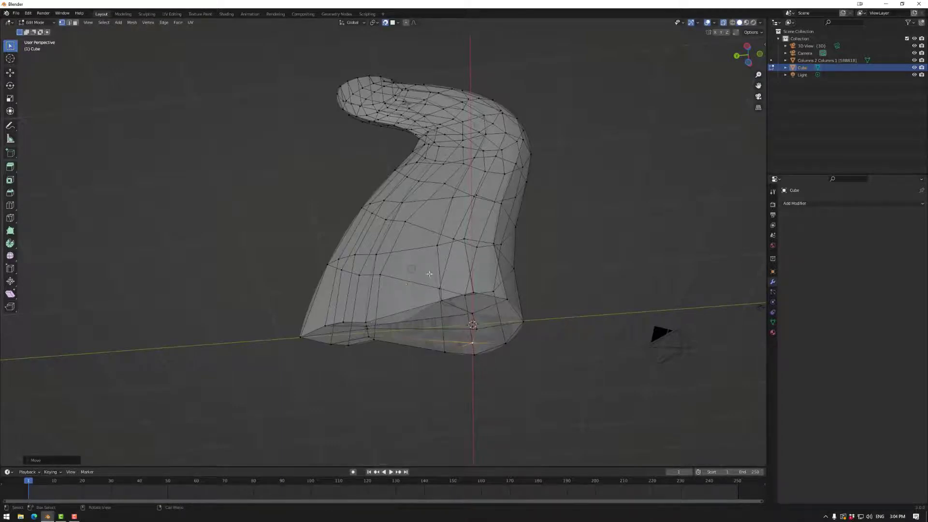
# - Add two lengthwise loop cuts through the column's waist, sliding the first towards the rounded end and leaving the second near the middle
pyautogui.moveTo(429, 273); pyautogui.dragTo(396, 278, button='middle')
pyautogui.hotkey('ctrl', 'r')
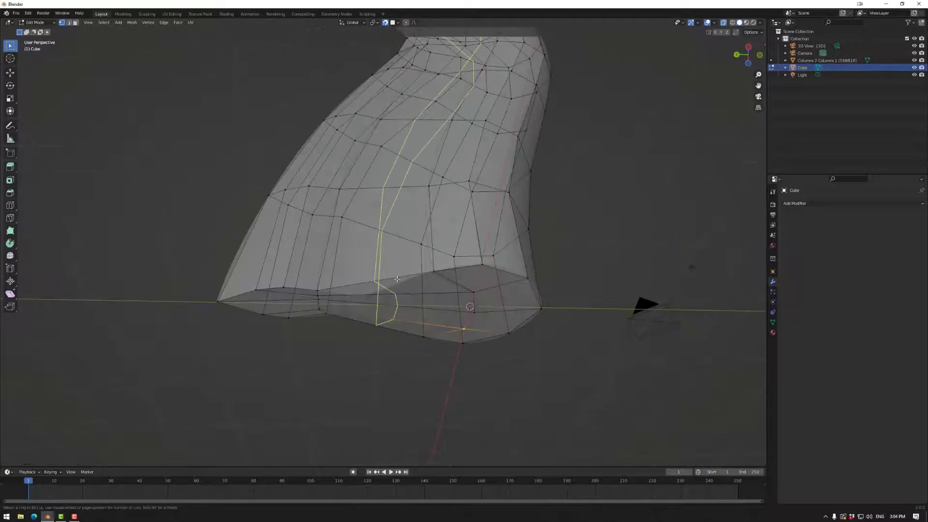
pyautogui.click(396, 279)
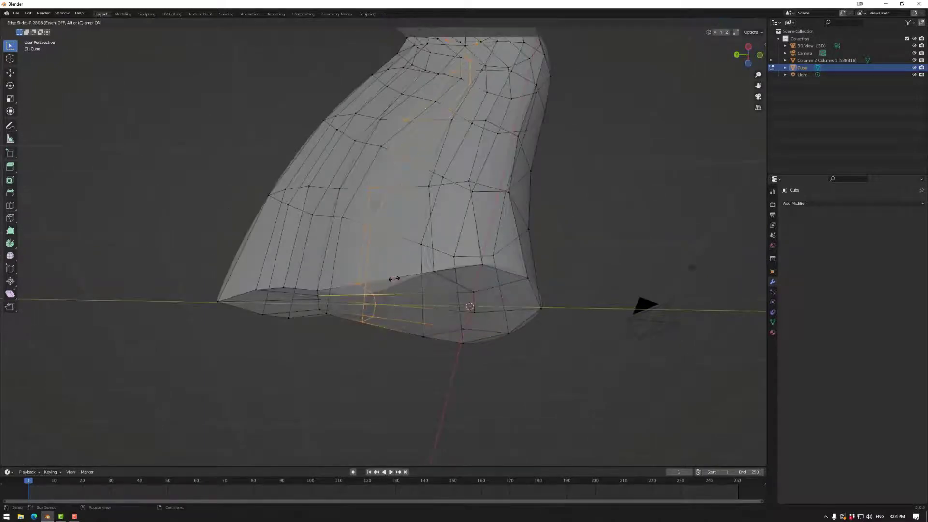
pyautogui.click(427, 282)
pyautogui.hotkey('ctrl', 'r')
pyautogui.click(360, 286)
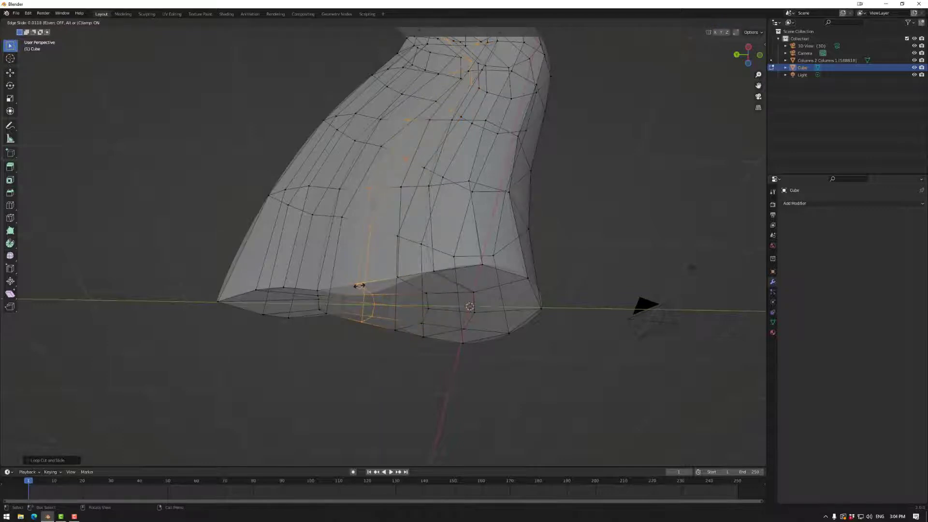
pyautogui.click(359, 286)
# - Add a Shrinkwrap modifier to the low-poly mesh with the dense column, Columns 2 Columns 1, as its target
pyautogui.moveTo(359, 286); pyautogui.dragTo(452, 219, button='middle')
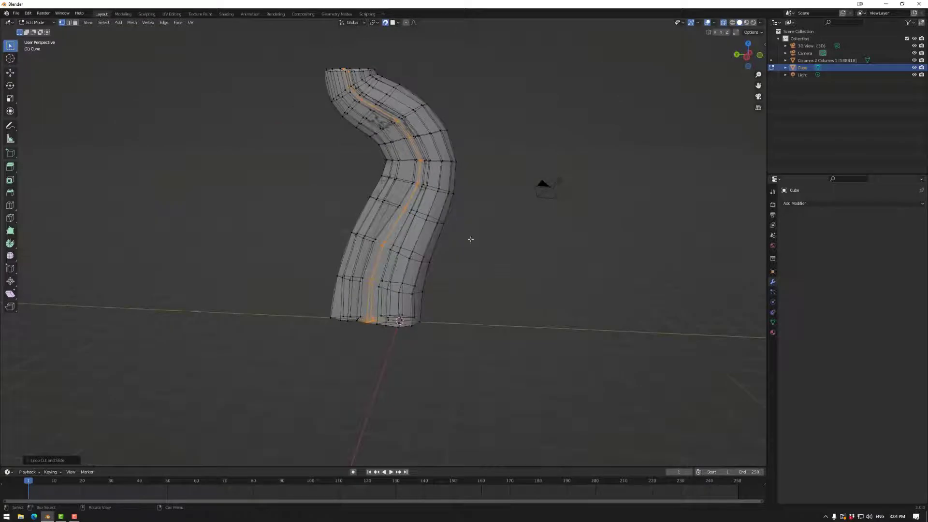
pyautogui.press('Tab')
pyautogui.click(807, 205)
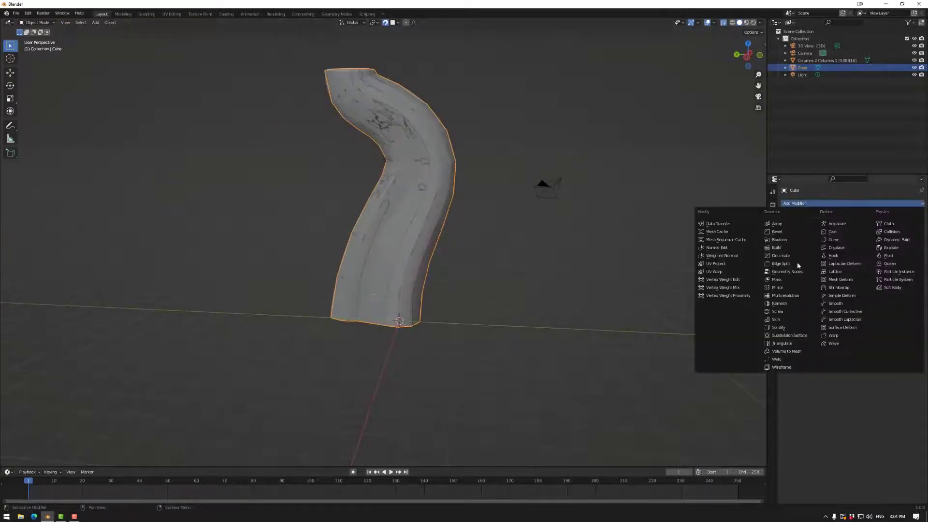
pyautogui.click(840, 288)
pyautogui.click(909, 244)
pyautogui.click(827, 60)
# - Reposition a vertex of the new loops beside the pinched waist of the column's base
pyautogui.press('Tab')
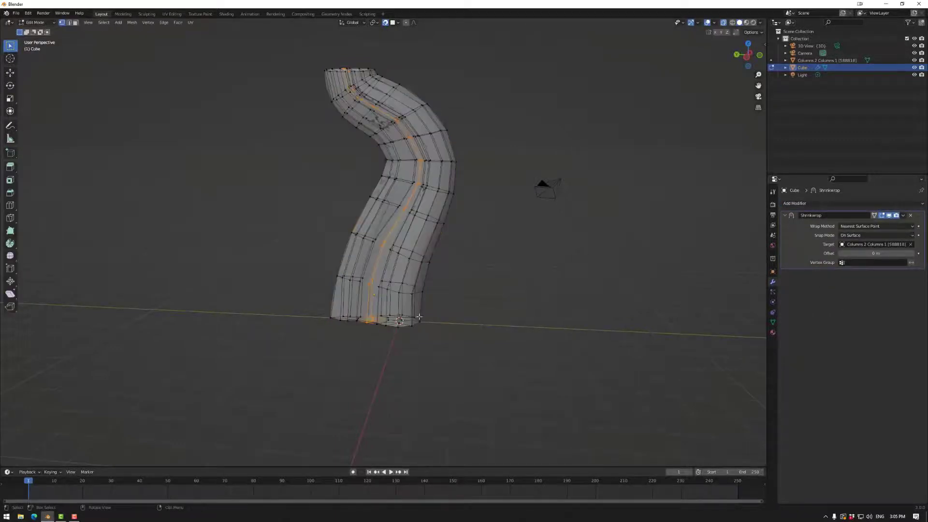
pyautogui.moveTo(419, 317); pyautogui.dragTo(400, 244, button='middle')
pyautogui.scroll(4, 414, 249)
pyautogui.scroll(3, 414, 249)
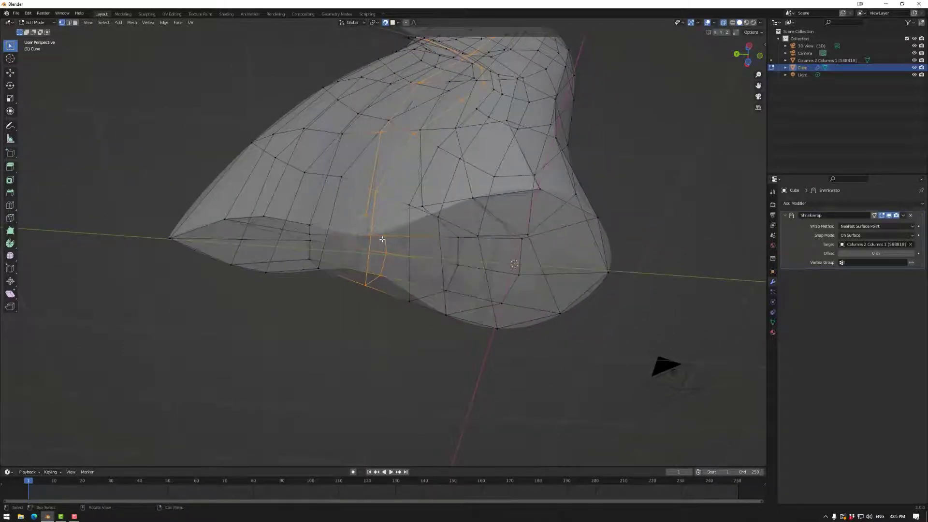
pyautogui.click(385, 238)
pyautogui.moveTo(396, 241); pyautogui.dragTo(369, 261)
# - Move two stray rim vertices on the opposite side of the base's waist onto the base outline
pyautogui.moveTo(365, 282); pyautogui.dragTo(356, 114, button='middle')
pyautogui.click(353, 100)
pyautogui.press('g')
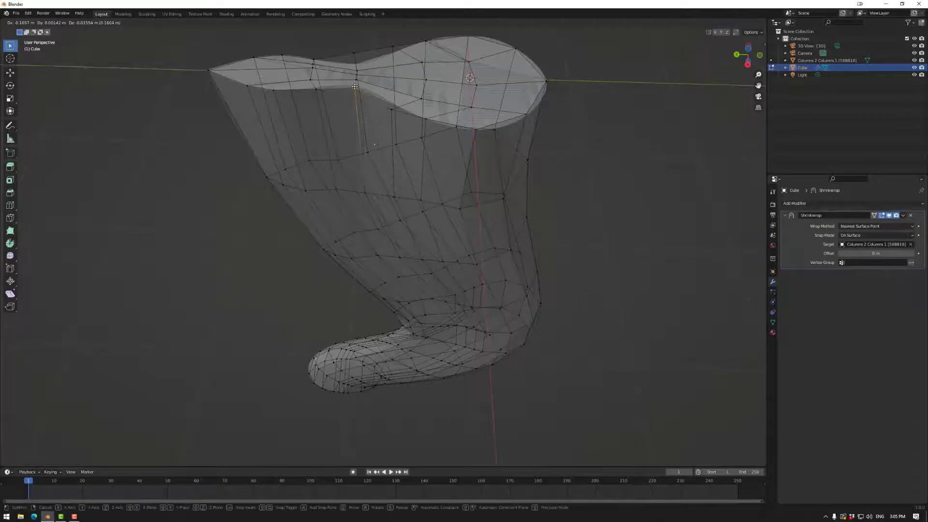
pyautogui.click(361, 95)
pyautogui.click(392, 111)
pyautogui.press('g')
pyautogui.click(395, 104)
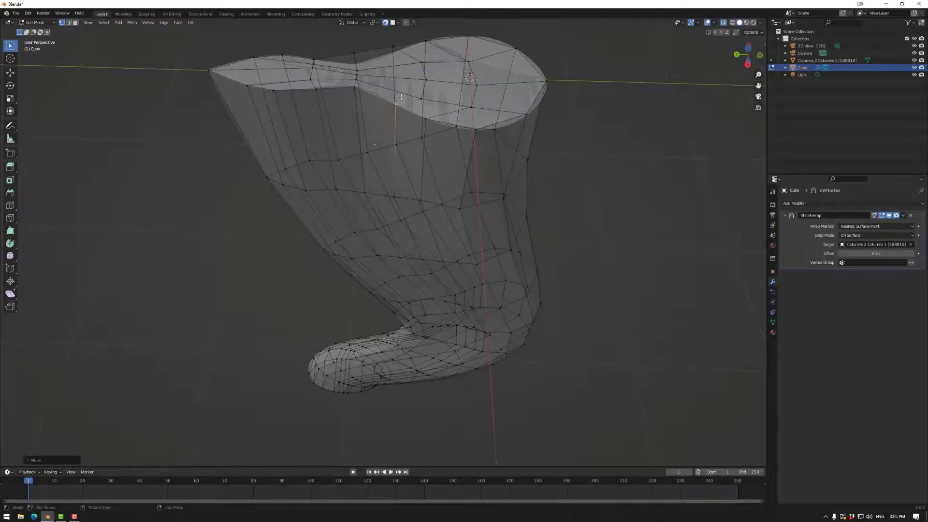
# - Move the remaining raised rim vertex at the base's waist towards the narrow end, onto the base outline
pyautogui.moveTo(426, 50); pyautogui.dragTo(408, 126, button='middle')
pyautogui.moveTo(386, 158); pyautogui.dragTo(412, 238, button='middle')
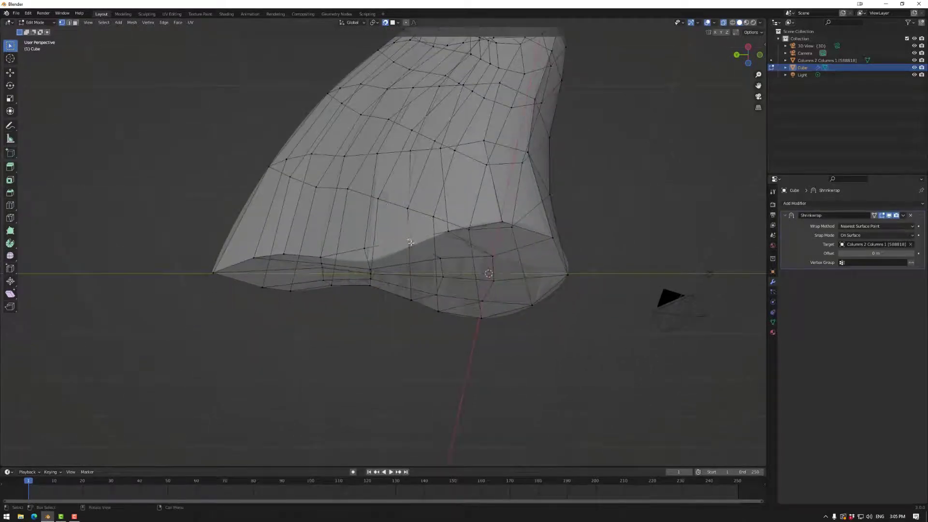
pyautogui.moveTo(412, 240); pyautogui.dragTo(368, 262)
pyautogui.moveTo(368, 261); pyautogui.dragTo(350, 245, button='middle')
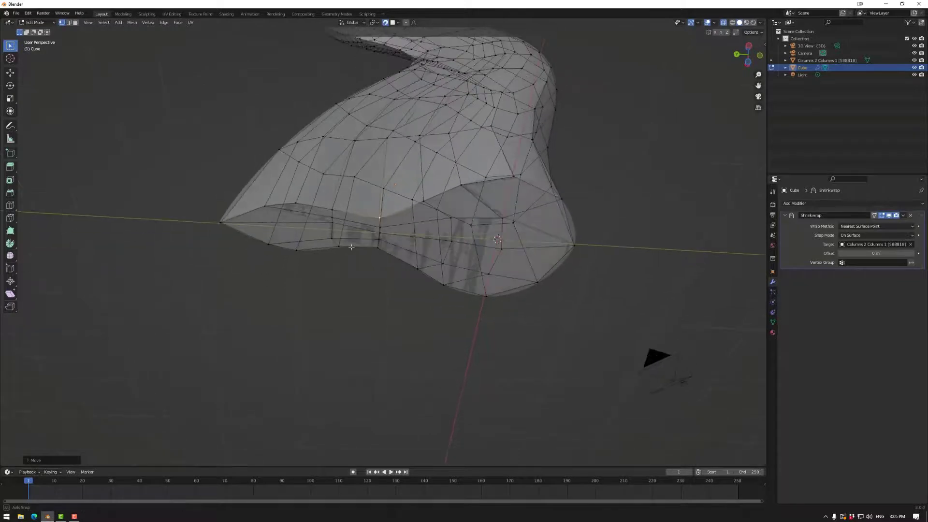
pyautogui.moveTo(332, 208); pyautogui.dragTo(438, 327, button='middle')
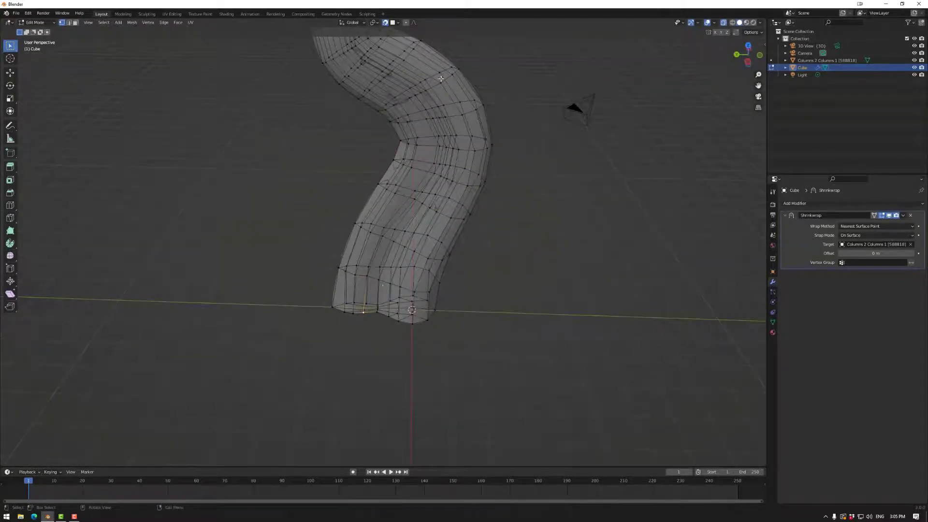
pyautogui.keyDown('shift'); pyautogui.moveTo(442, 80); pyautogui.dragTo(428, 227, button='middle'); pyautogui.keyUp('shift')
pyautogui.moveTo(430, 273); pyautogui.dragTo(431, 234, button='middle')
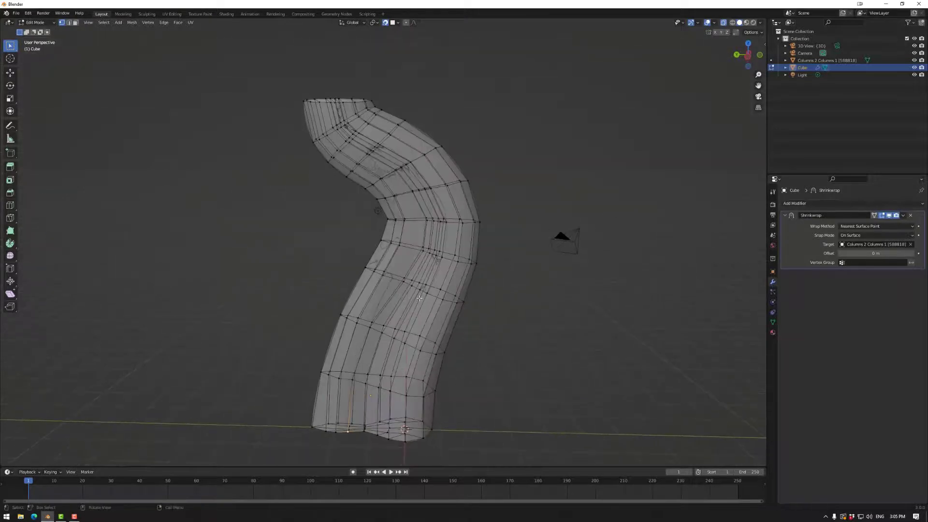
pyautogui.scroll(2, 437, 216)
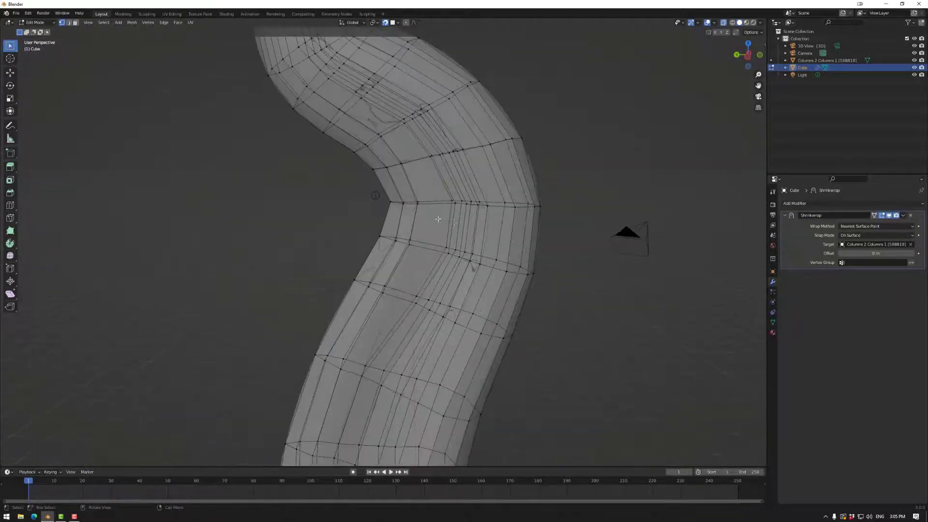
pyautogui.keyDown('shift'); pyautogui.moveTo(435, 293); pyautogui.dragTo(436, 223, button='middle'); pyautogui.keyUp('shift')
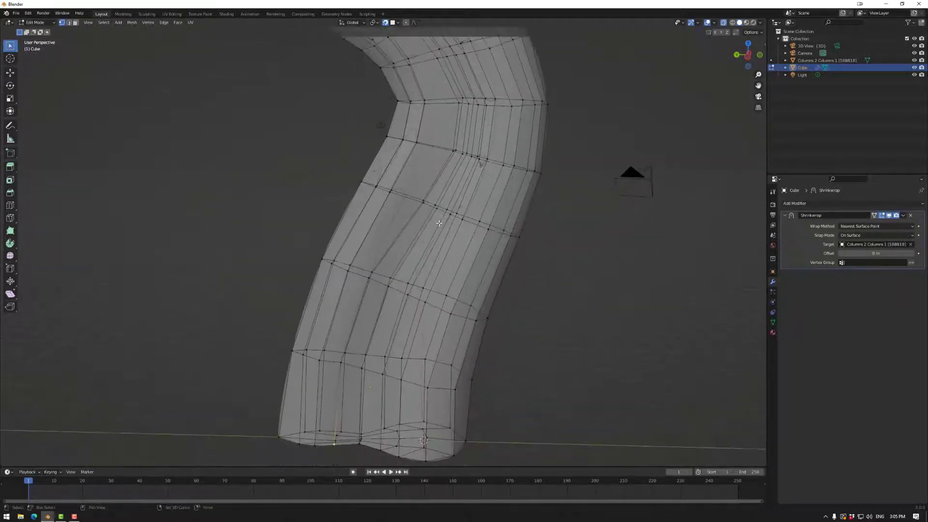
pyautogui.click(426, 198)
pyautogui.press('g')
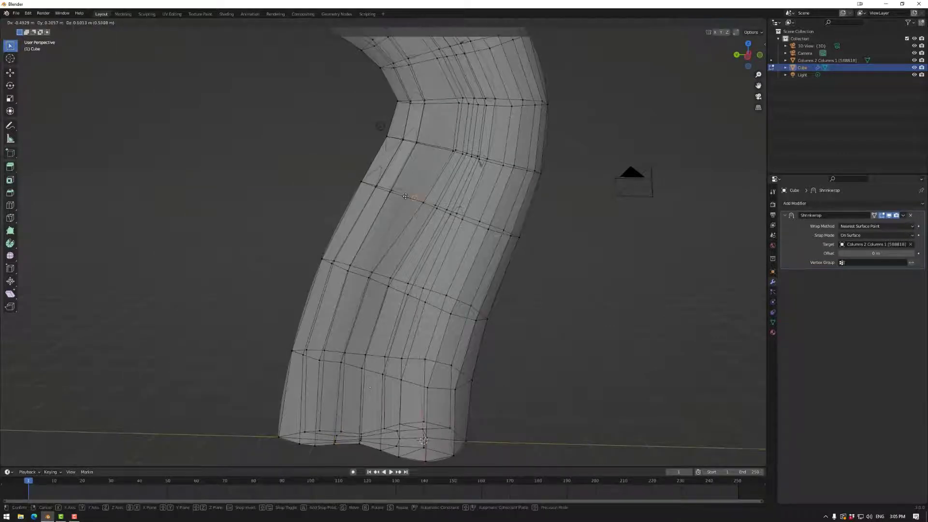
pyautogui.click(409, 197)
pyautogui.click(749, 59)
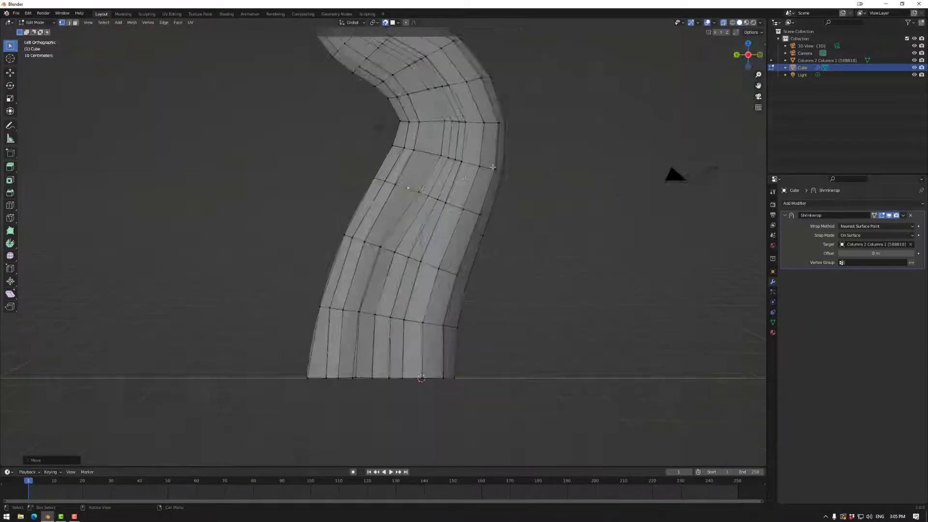
pyautogui.hotkey('ctrl', 'z')
pyautogui.hotkey('ctrl', 'z')
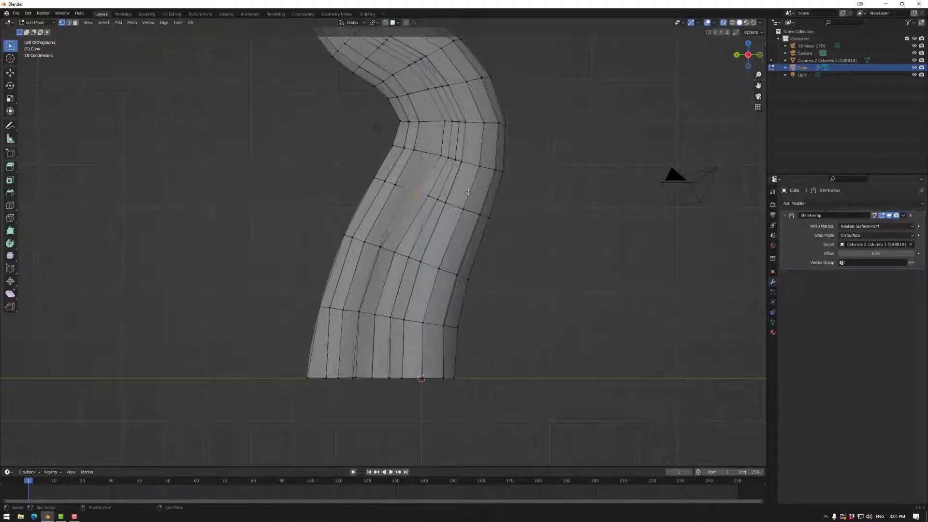
# - In the left orthographic view, move the first bunched edge line's vertices towards the narrow edge on four consecutive rings up through the bend
pyautogui.press('g')
pyautogui.click(452, 186)
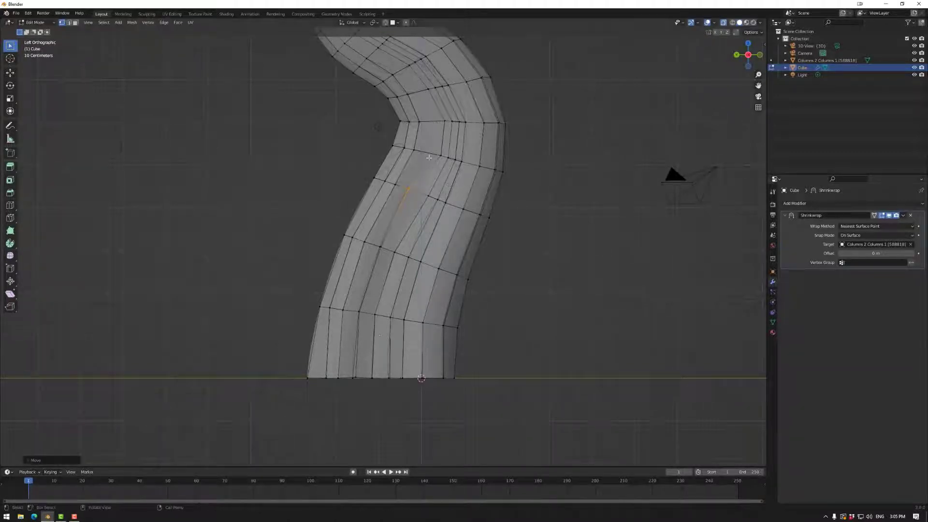
pyautogui.moveTo(425, 146); pyautogui.dragTo(444, 157)
pyautogui.press('g')
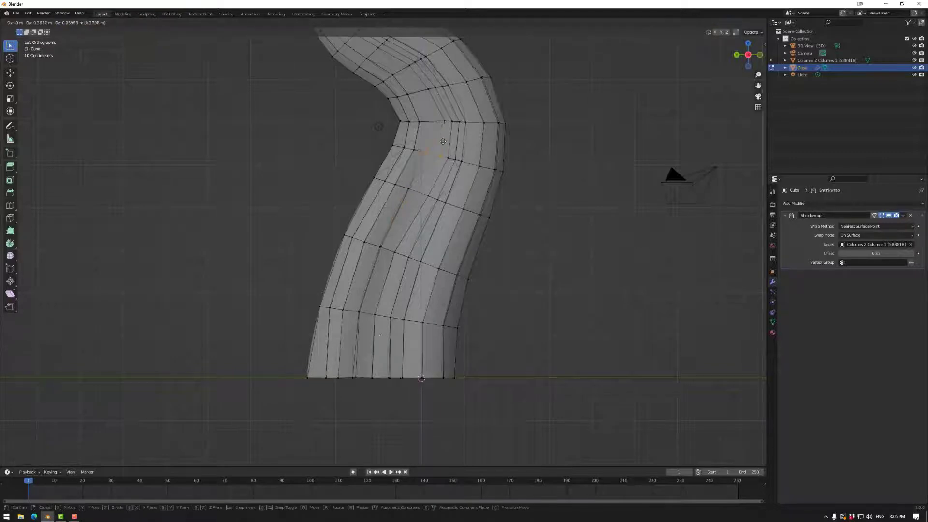
pyautogui.click(446, 115)
pyautogui.keyDown('shift'); pyautogui.moveTo(444, 111); pyautogui.dragTo(441, 169, button='middle'); pyautogui.keyUp('shift')
pyautogui.keyDown('shift'); pyautogui.click(425, 146); pyautogui.keyUp('shift')
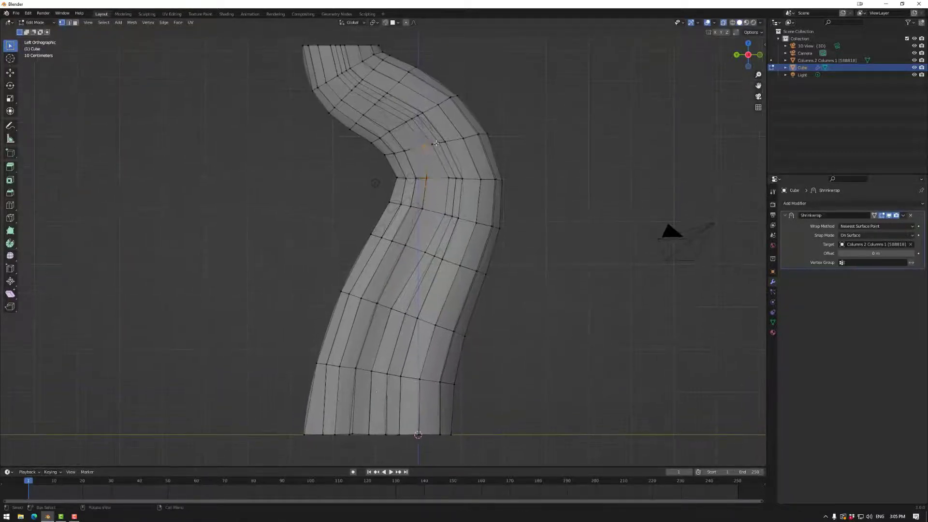
pyautogui.press('g')
pyautogui.click(428, 145)
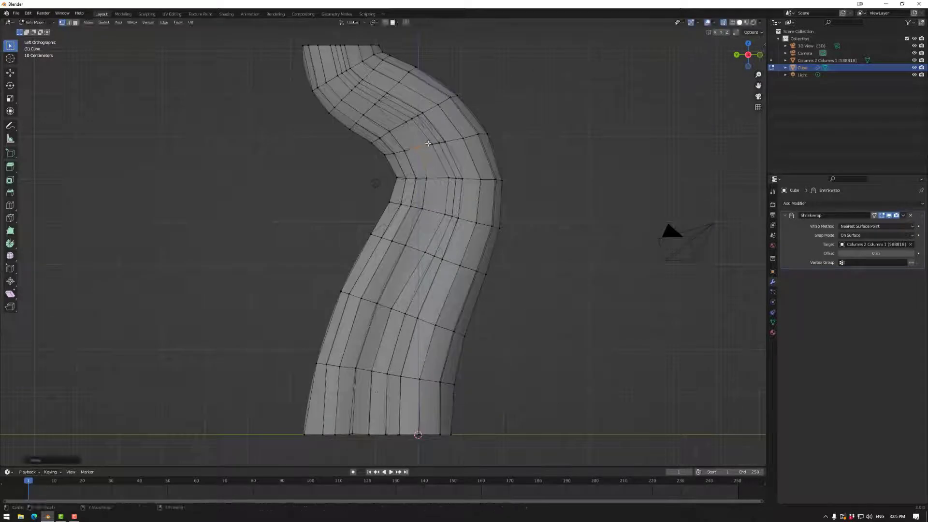
# - Continue spreading the first bunched edge line towards the narrow edge on the upper rings, up to the ring below the top
pyautogui.moveTo(408, 121); pyautogui.dragTo(376, 104)
pyautogui.press('g')
pyautogui.click(414, 118)
pyautogui.click(376, 105)
pyautogui.press('g')
pyautogui.press('z')
pyautogui.press('g')
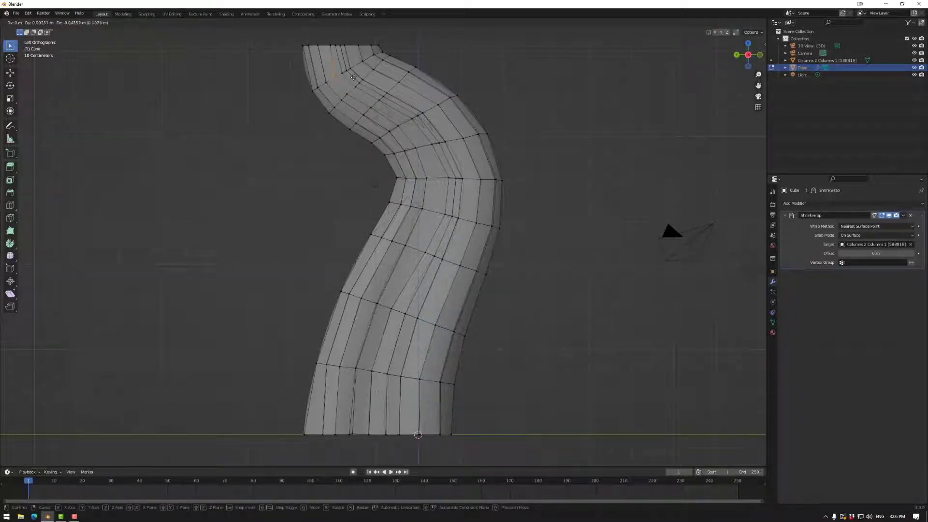
pyautogui.click(353, 77)
# - Move the second bunched edge line's vertices towards the narrow edge on three rings, from mid-column up to the bend
pyautogui.keyDown('shift'); pyautogui.moveTo(386, 379); pyautogui.dragTo(385, 324, button='middle'); pyautogui.keyUp('shift')
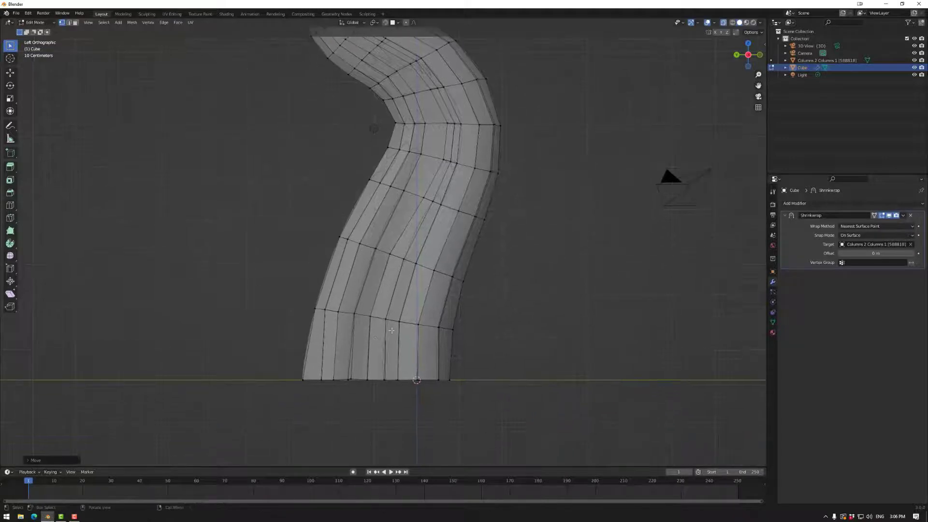
pyautogui.click(425, 198)
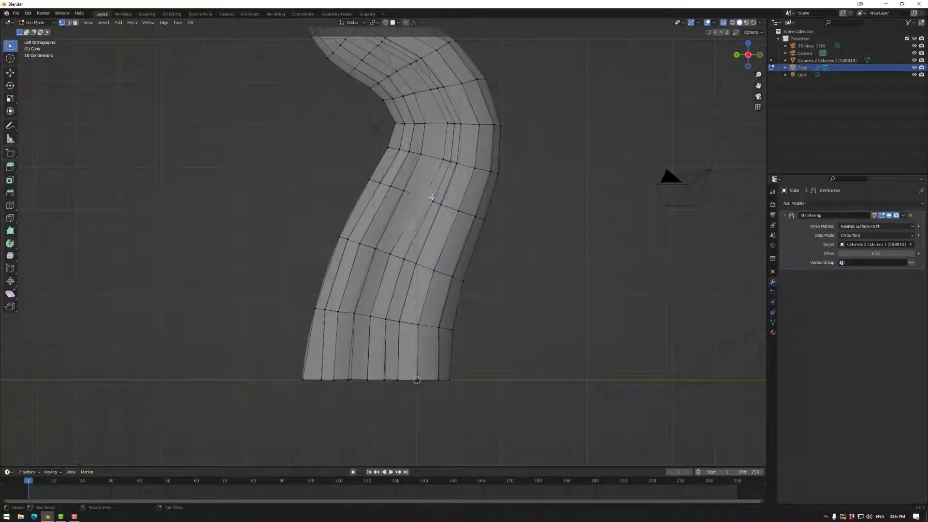
pyautogui.press('g')
pyautogui.click(435, 188)
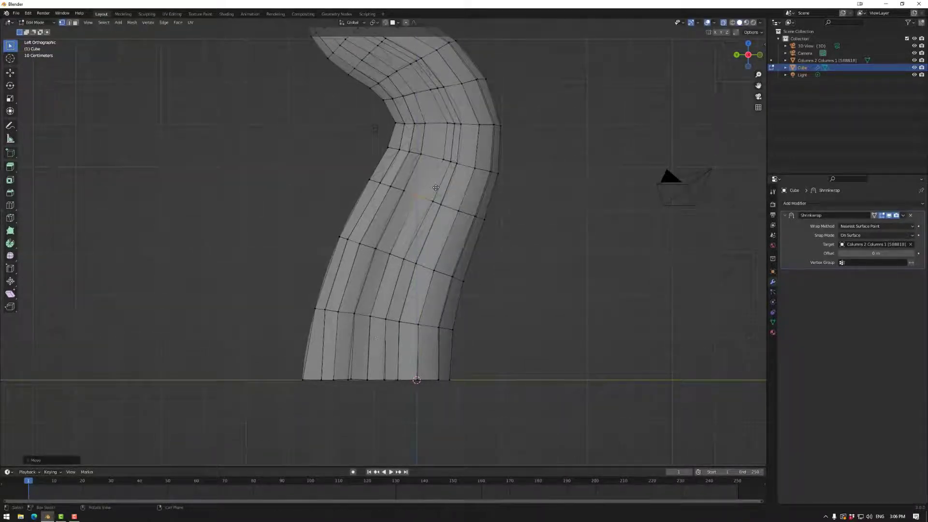
pyautogui.click(446, 160)
pyautogui.press('g')
pyautogui.click(440, 148)
pyautogui.click(449, 133)
pyautogui.press('g')
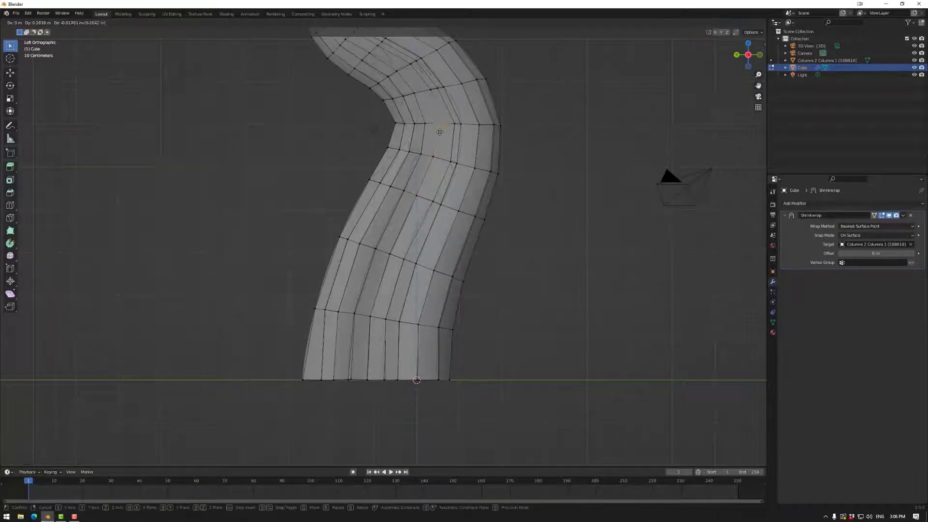
pyautogui.click(439, 130)
# - Shift the second edge line's vertices towards the narrow edge on the three rings above the bend to even out their spacing
pyautogui.moveTo(419, 87); pyautogui.dragTo(433, 97)
pyautogui.press('g')
pyautogui.click(427, 98)
pyautogui.keyDown('shift'); pyautogui.moveTo(424, 109); pyautogui.dragTo(376, 141, button='middle'); pyautogui.keyUp('shift')
pyautogui.press('g')
pyautogui.click(407, 133)
pyautogui.click(376, 139)
pyautogui.press('g')
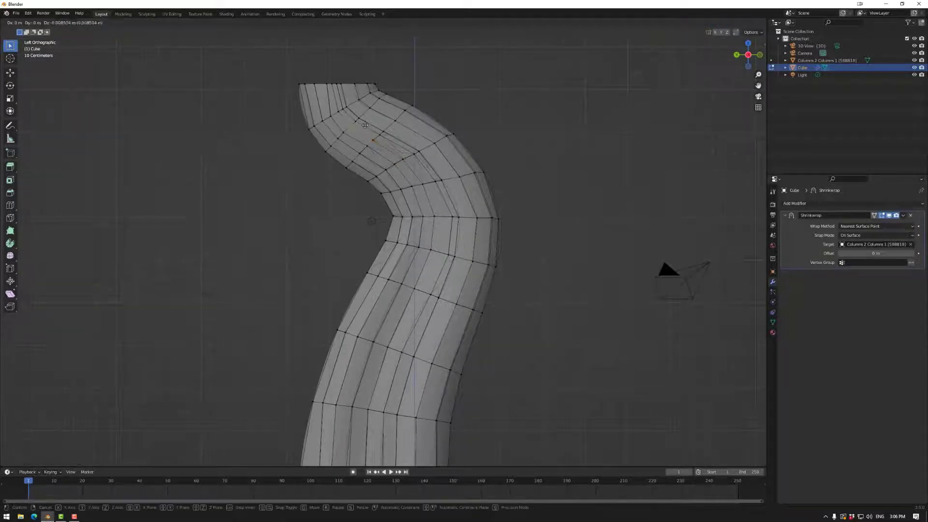
pyautogui.click(359, 125)
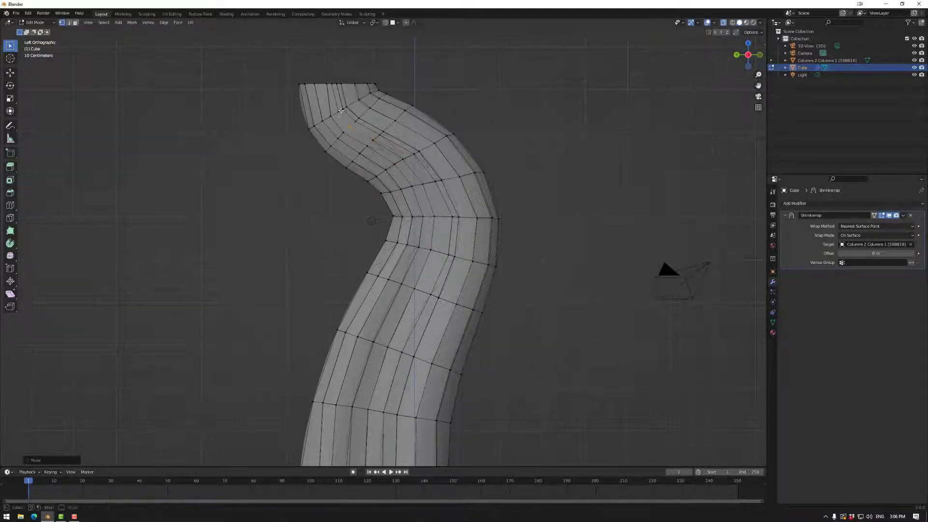
# - Move the second edge line's vertex on the ring below the top and the adjoining vertices on the top rim to even their spacing
pyautogui.click(337, 113)
pyautogui.press('g')
pyautogui.click(323, 84)
pyautogui.press('g')
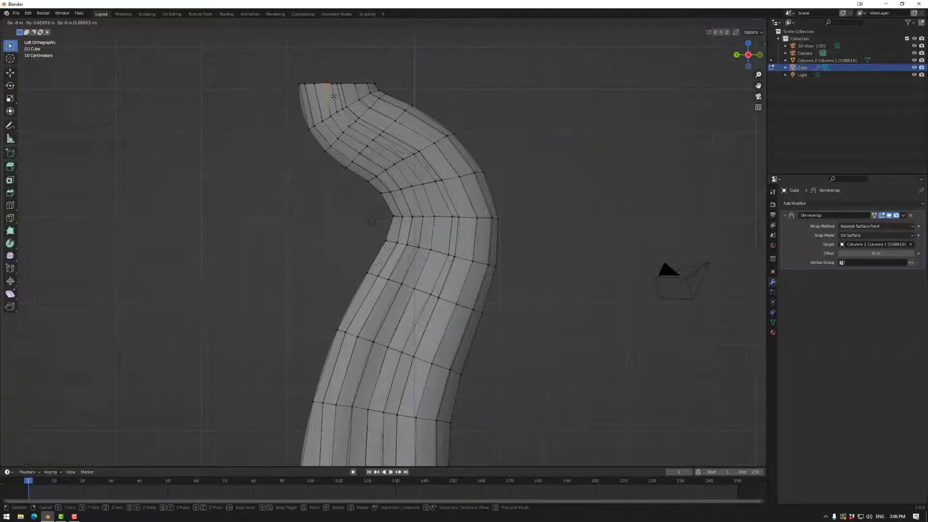
pyautogui.click(333, 97)
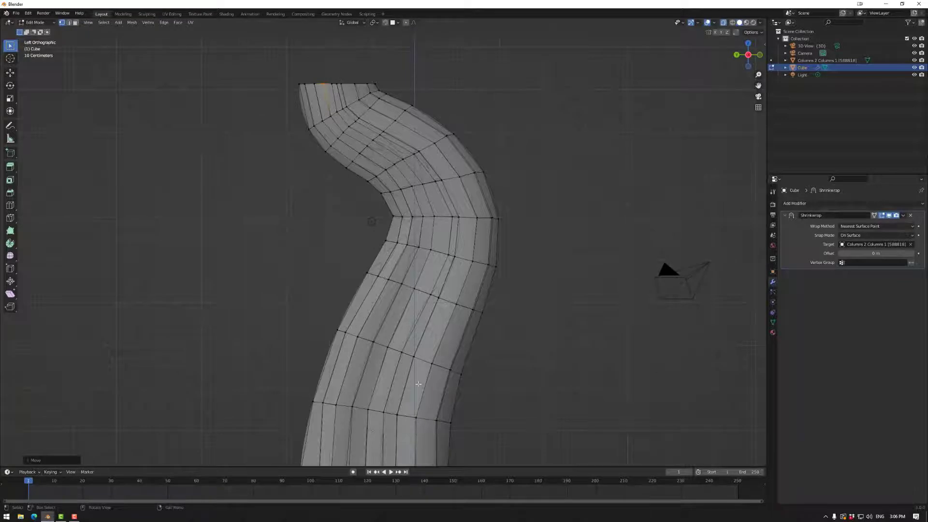
# - Move the next bunched edge line's vertex on the base rim towards the outer side of the column to even its spacing
pyautogui.keyDown('shift'); pyautogui.moveTo(418, 388); pyautogui.dragTo(403, 308, button='middle'); pyautogui.keyUp('shift')
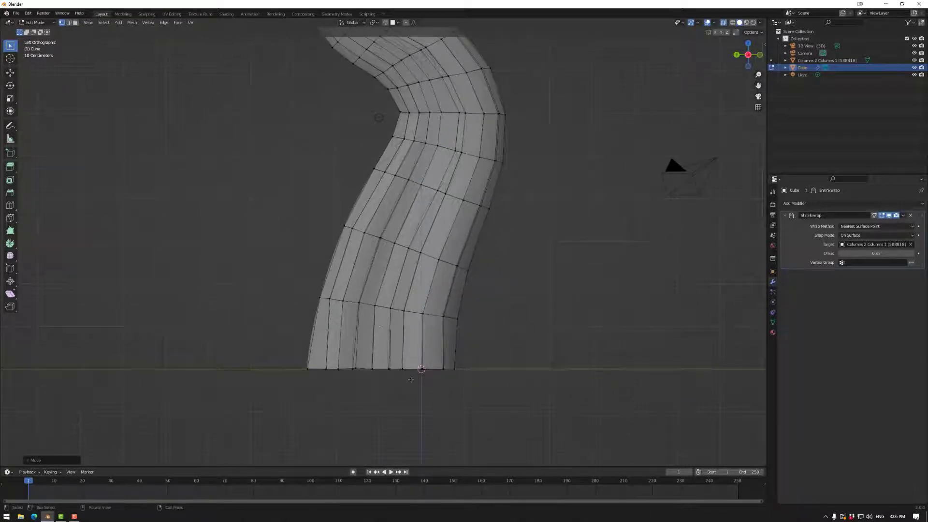
pyautogui.moveTo(411, 378); pyautogui.dragTo(410, 327, button='middle')
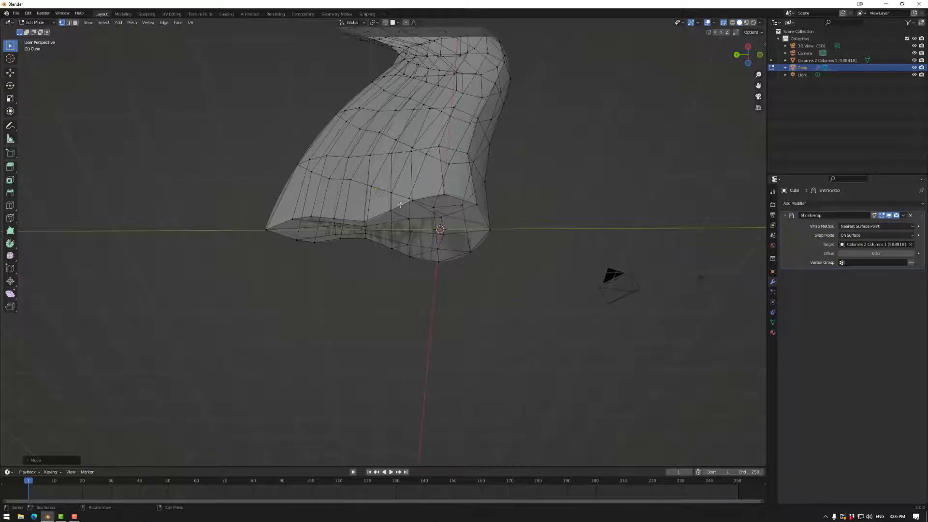
pyautogui.moveTo(371, 197); pyautogui.dragTo(417, 243, button='middle')
pyautogui.click(749, 55)
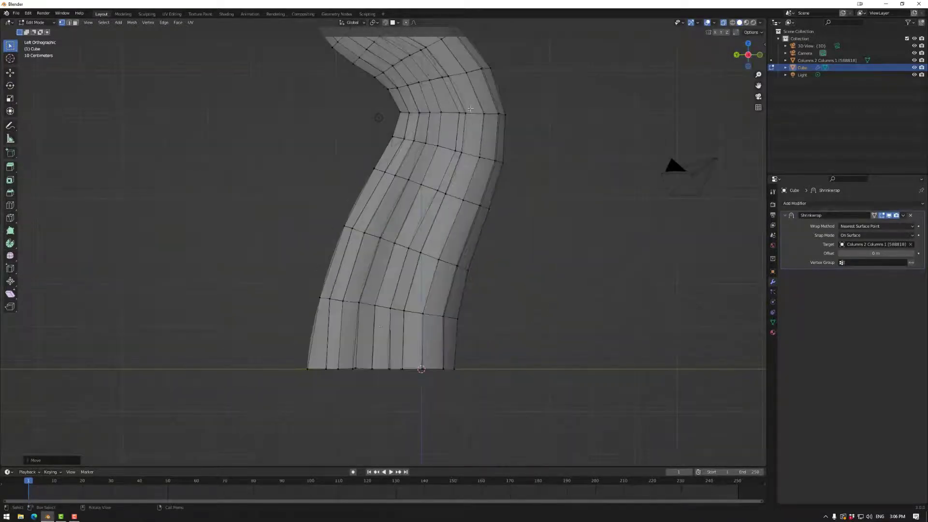
pyautogui.press('g')
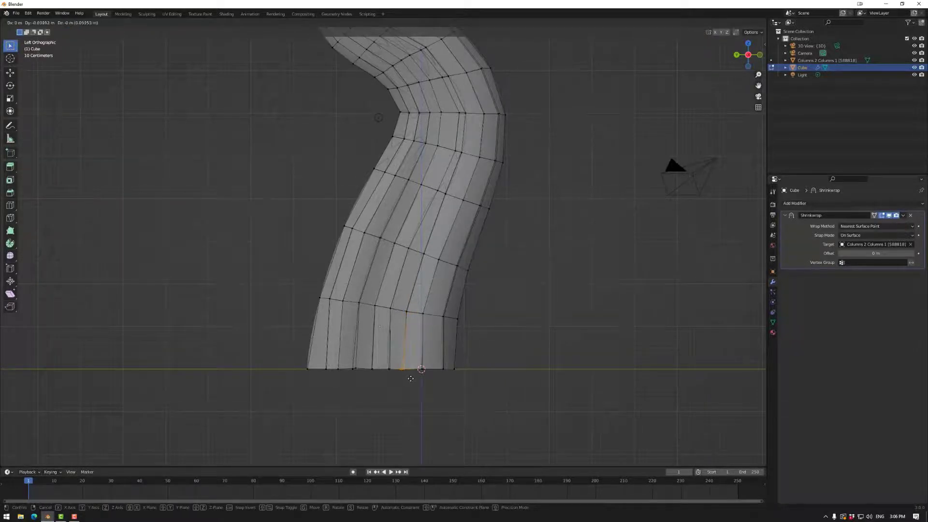
pyautogui.click(410, 378)
# - Move the edge line's vertices towards the outer side on the two rings below the bend and on the bend ring
pyautogui.click(445, 193)
pyautogui.press('g')
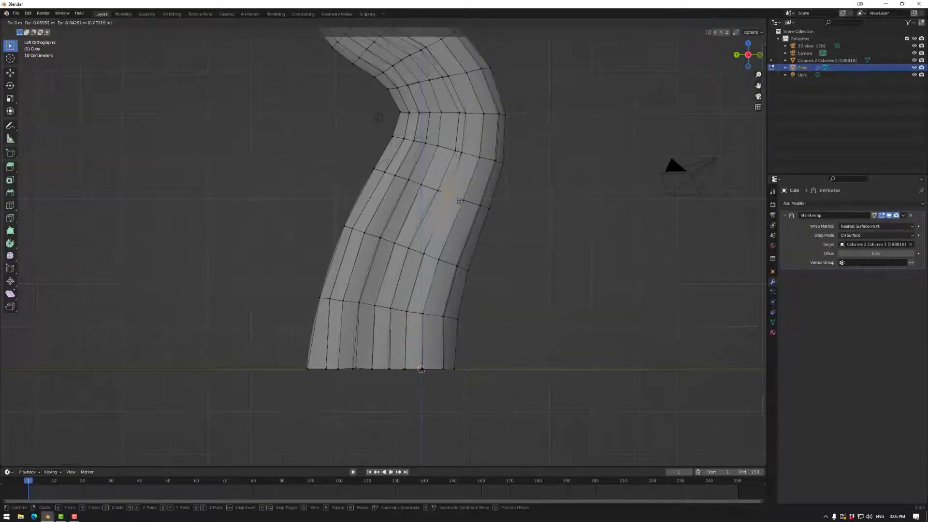
pyautogui.click(449, 196)
pyautogui.press('g')
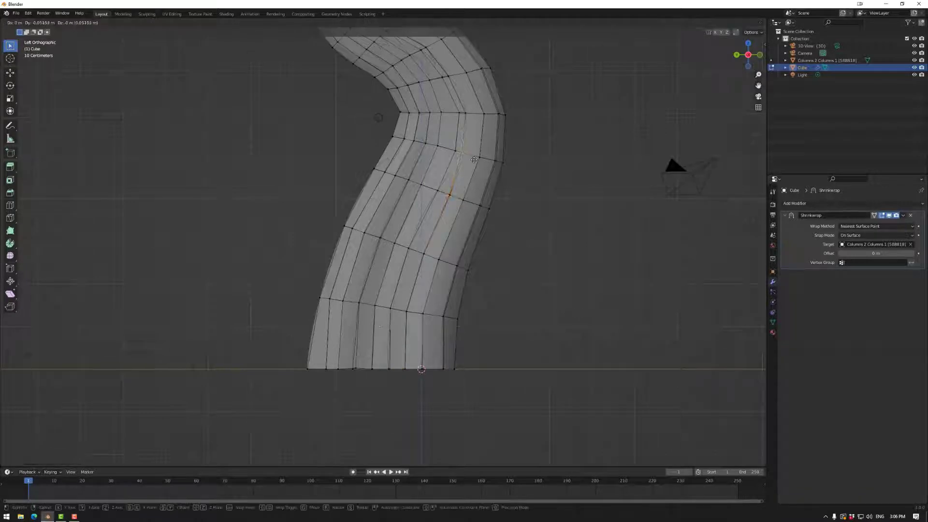
pyautogui.click(475, 160)
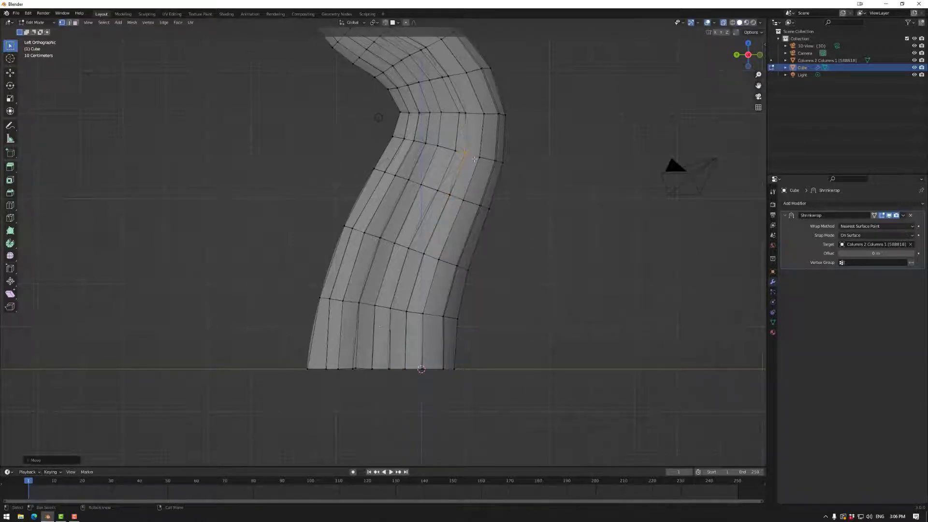
pyautogui.click(461, 120)
pyautogui.press('g')
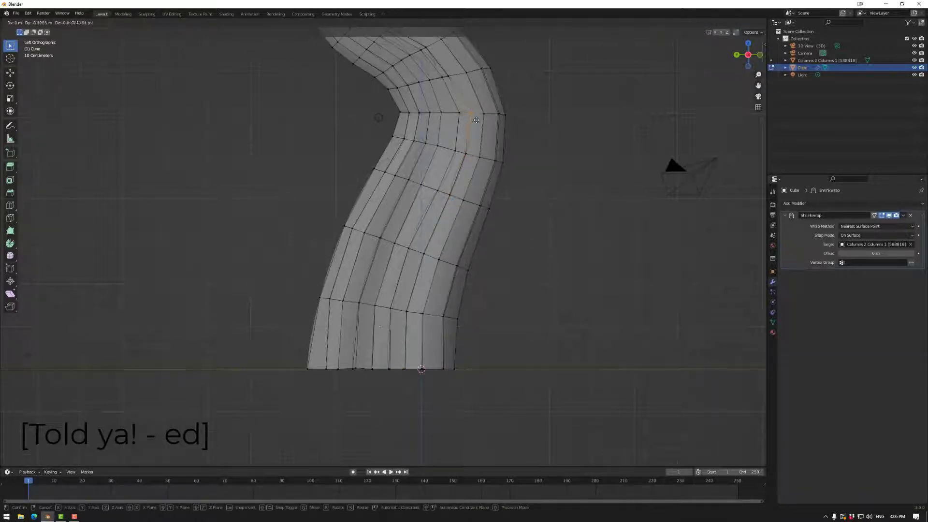
pyautogui.click(476, 120)
# - Shift the same edge line's vertices towards the outer side on the three rings above the bend to even out their spacing
pyautogui.keyDown('shift'); pyautogui.moveTo(454, 75); pyautogui.dragTo(441, 130, button='middle'); pyautogui.keyUp('shift')
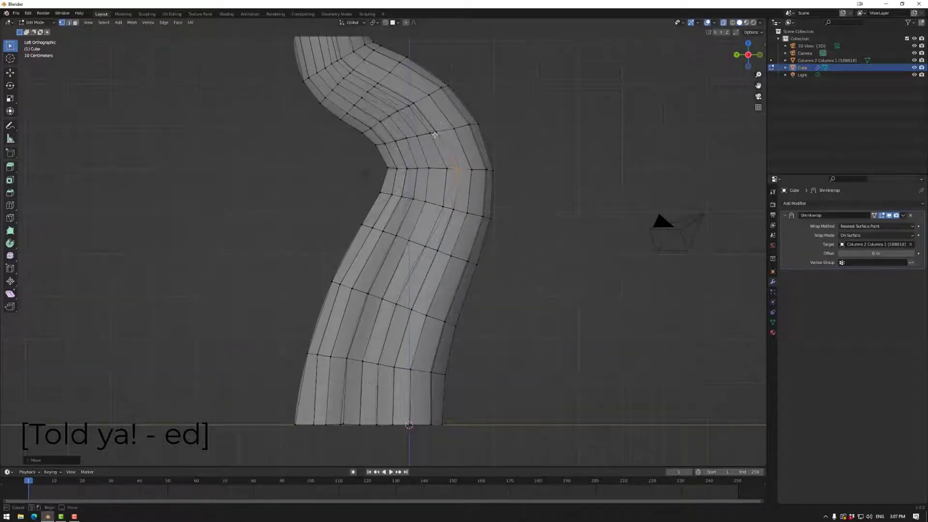
pyautogui.click(435, 134)
pyautogui.press('g')
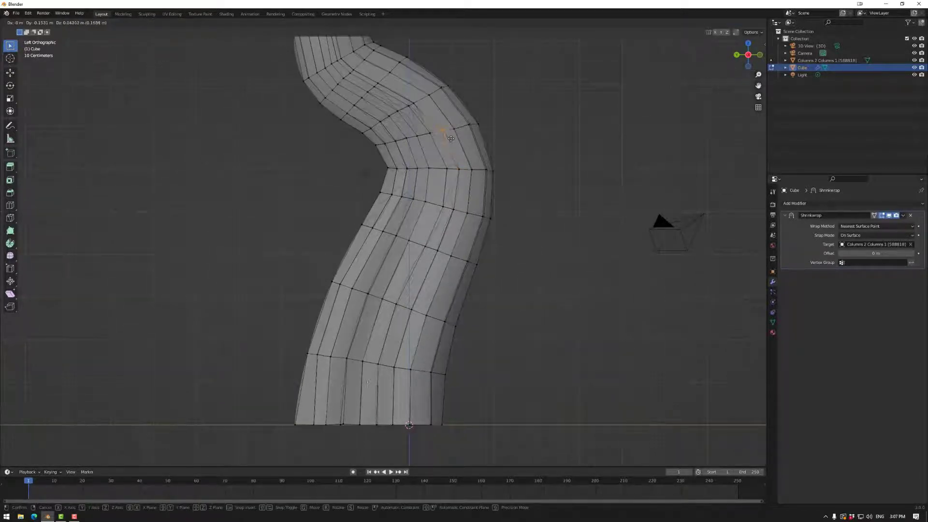
pyautogui.click(451, 139)
pyautogui.click(413, 105)
pyautogui.press('g')
pyautogui.click(432, 108)
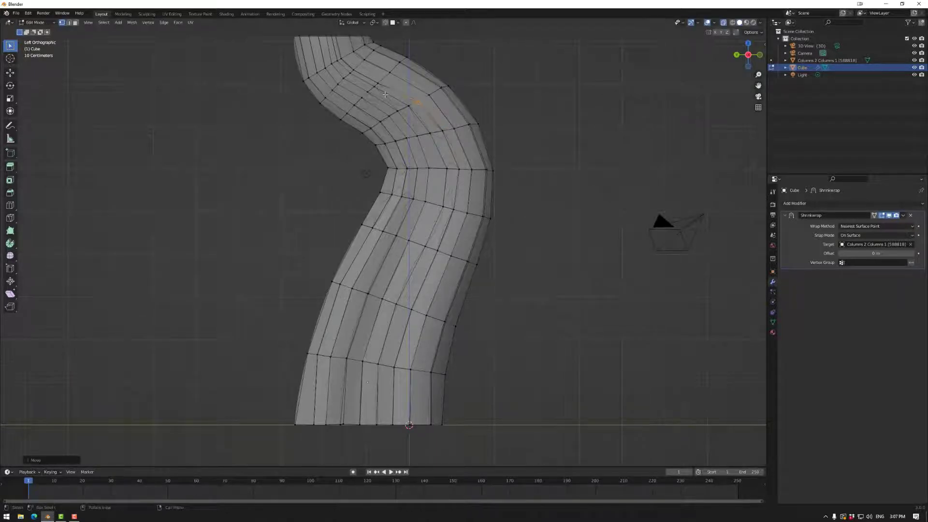
pyautogui.click(380, 82)
pyautogui.press('g')
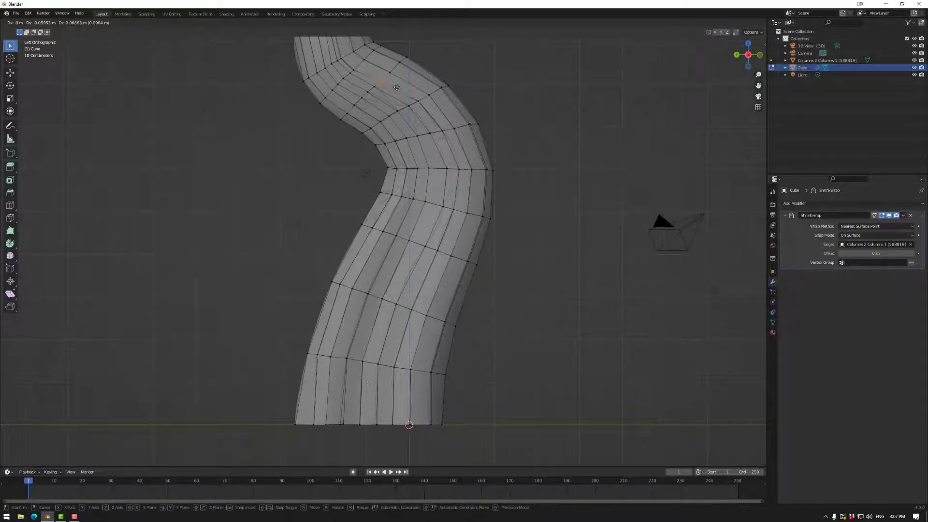
pyautogui.click(397, 87)
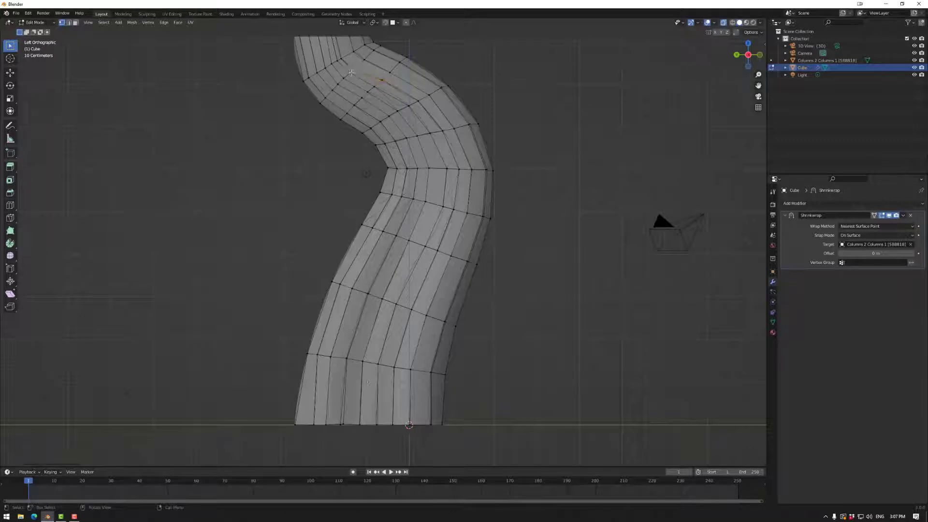
# - Move the edge line's vertices on the ring below the top and on the top rim towards the outer side
pyautogui.click(375, 75)
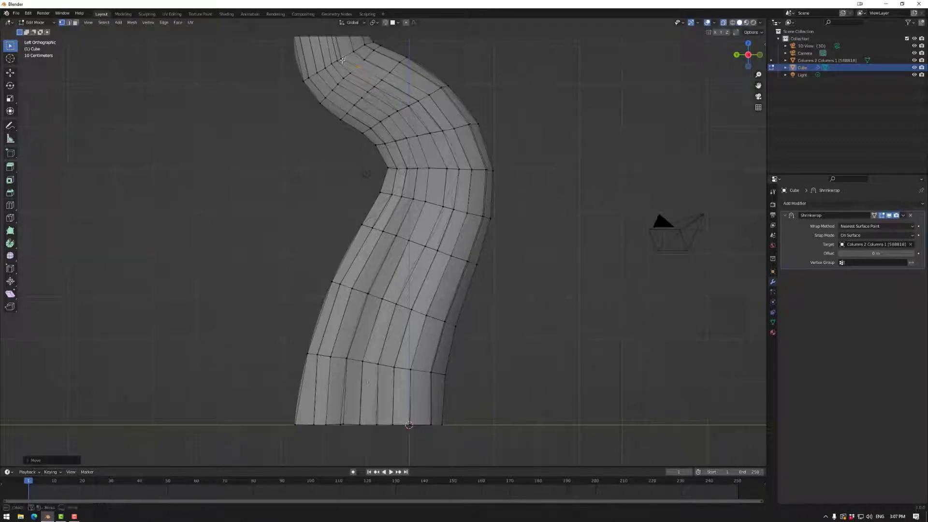
pyautogui.click(342, 59)
pyautogui.press('g')
pyautogui.click(357, 62)
pyautogui.keyDown('shift'); pyautogui.moveTo(344, 40); pyautogui.dragTo(342, 79, button='middle'); pyautogui.keyUp('shift')
pyautogui.click(333, 70)
pyautogui.press('g')
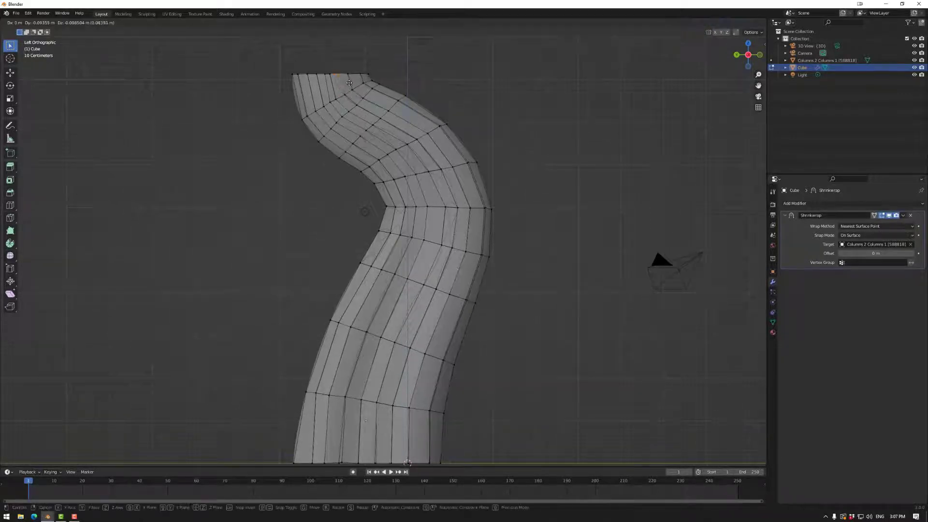
pyautogui.click(351, 82)
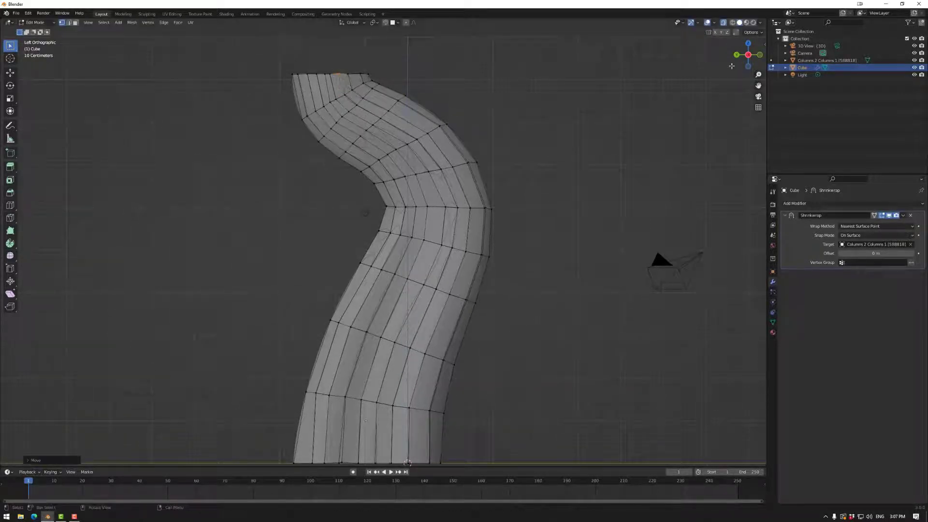
# - Select the cap faces closing the column's base and top and delete them as faces
pyautogui.keyDown('shift'); pyautogui.moveTo(528, 264); pyautogui.dragTo(504, 159, button='middle'); pyautogui.keyUp('shift')
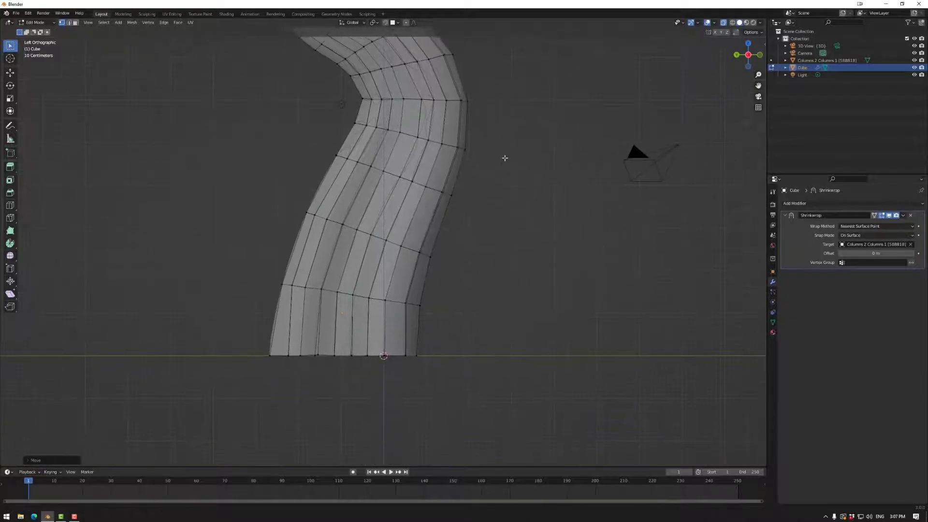
pyautogui.moveTo(390, 323); pyautogui.dragTo(384, 292, button='middle')
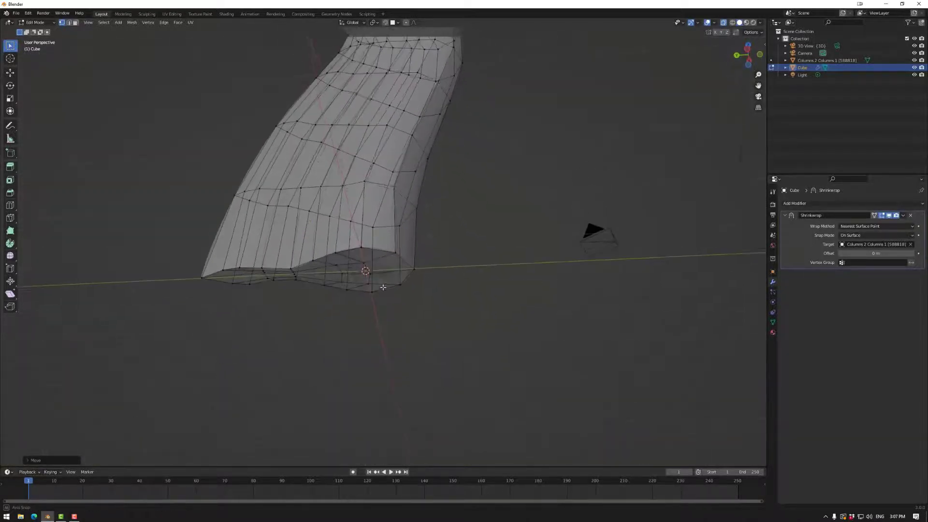
pyautogui.moveTo(383, 287); pyautogui.dragTo(390, 271, button='middle')
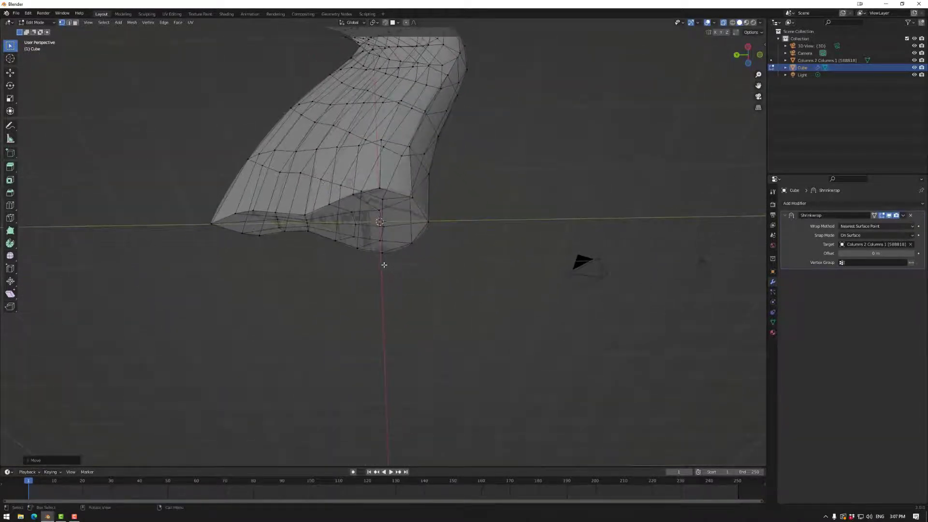
pyautogui.press('3')
pyautogui.click(401, 217)
pyautogui.moveTo(487, 216); pyautogui.dragTo(412, 294, button='middle')
pyautogui.moveTo(342, 378); pyautogui.dragTo(198, 354)
pyautogui.moveTo(364, 315); pyautogui.dragTo(368, 271, button='middle')
pyautogui.moveTo(235, 135); pyautogui.dragTo(314, 153)
pyautogui.press('x')
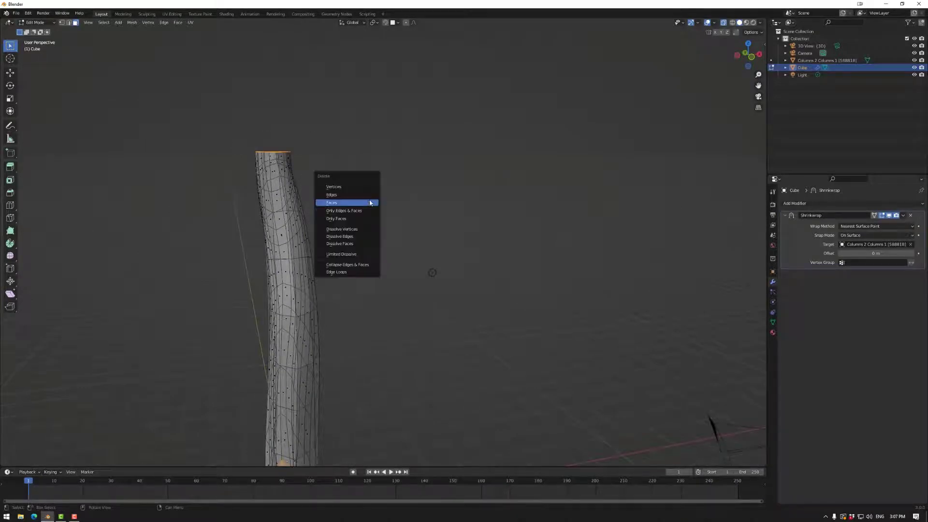
pyautogui.click(364, 201)
# - Add one centred loop cut in each of the two lowest bands of the column
pyautogui.moveTo(358, 263); pyautogui.dragTo(465, 262, button='middle')
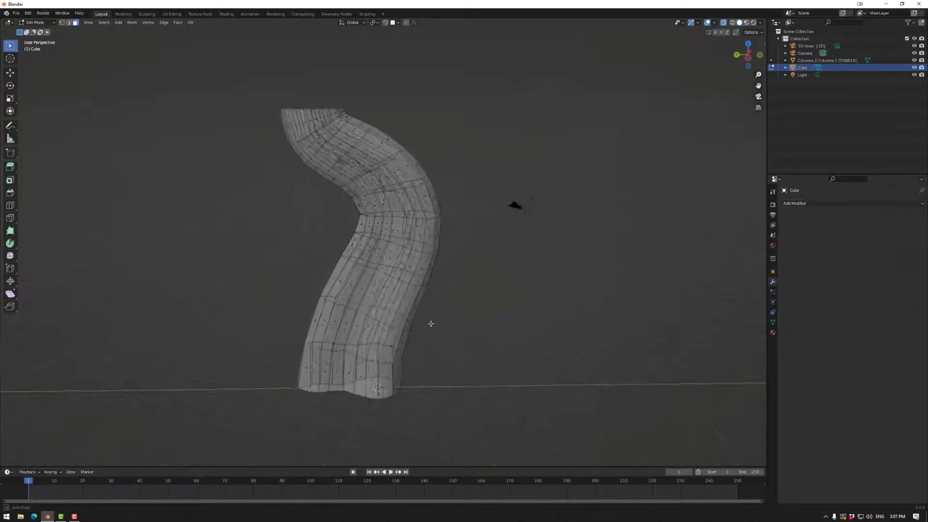
pyautogui.moveTo(431, 323); pyautogui.dragTo(306, 327, button='middle')
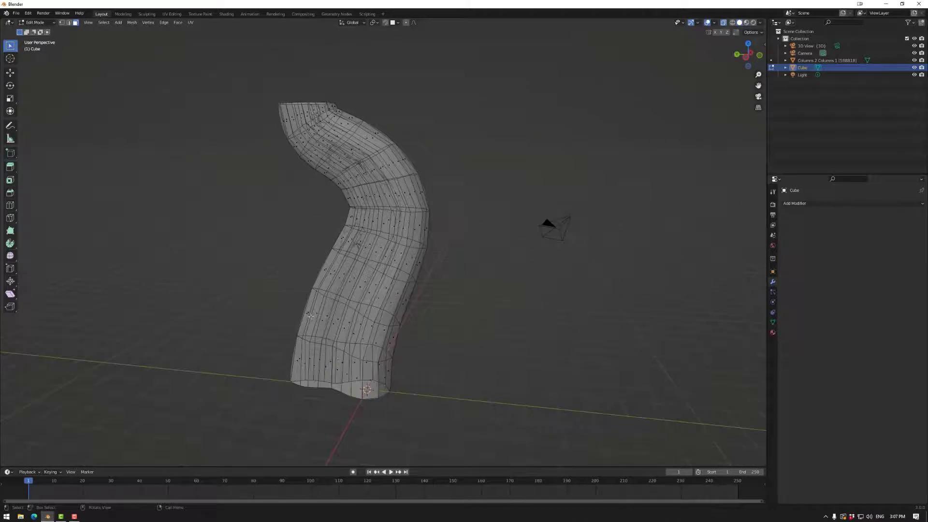
pyautogui.hotkey('ctrl', 'r')
pyautogui.click(310, 316)
pyautogui.rightClick(310, 315)
pyautogui.hotkey('ctrl', 'r')
pyautogui.click(313, 362)
pyautogui.rightClick(313, 362)
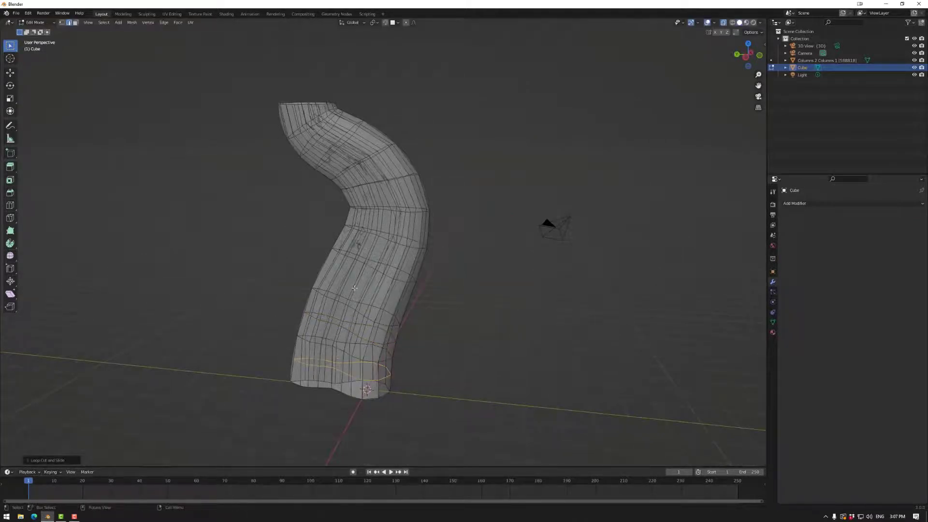
# - Add centred loop cuts to the bands around and just above the column's bend
pyautogui.hotkey('ctrl', 'r')
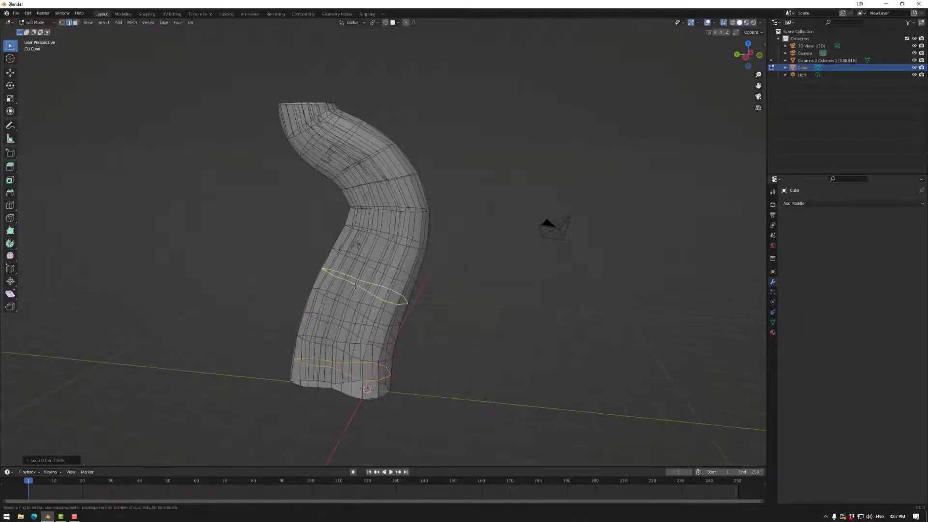
pyautogui.click(378, 239)
pyautogui.rightClick(378, 240)
pyautogui.hotkey('ctrl', 'r')
pyautogui.click(393, 195)
pyautogui.rightClick(393, 195)
pyautogui.hotkey('ctrl', 'r')
pyautogui.click(382, 168)
pyautogui.rightClick(382, 167)
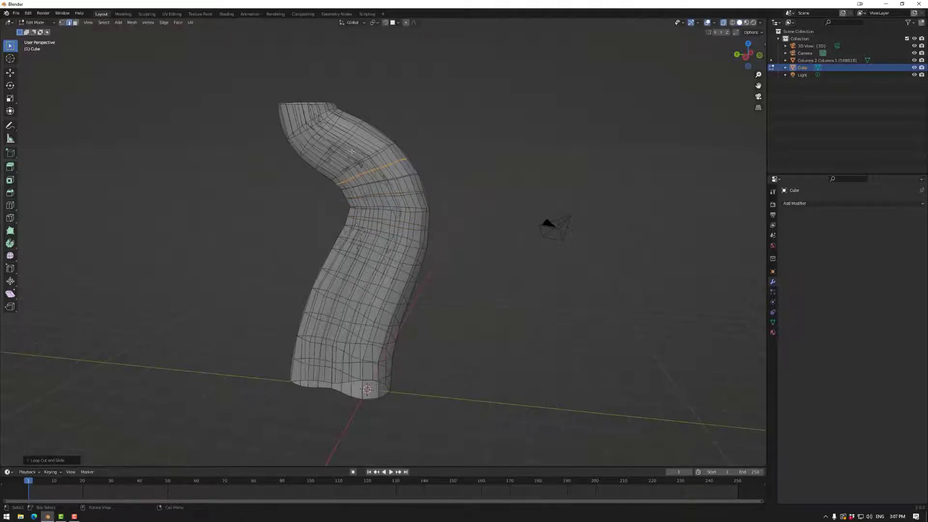
# - Add centred loop cuts to the remaining upper bands, up to the one below the top rim
pyautogui.hotkey('ctrl', 'r')
pyautogui.click(349, 147)
pyautogui.rightClick(349, 147)
pyautogui.moveTo(349, 147); pyautogui.dragTo(333, 128, button='middle')
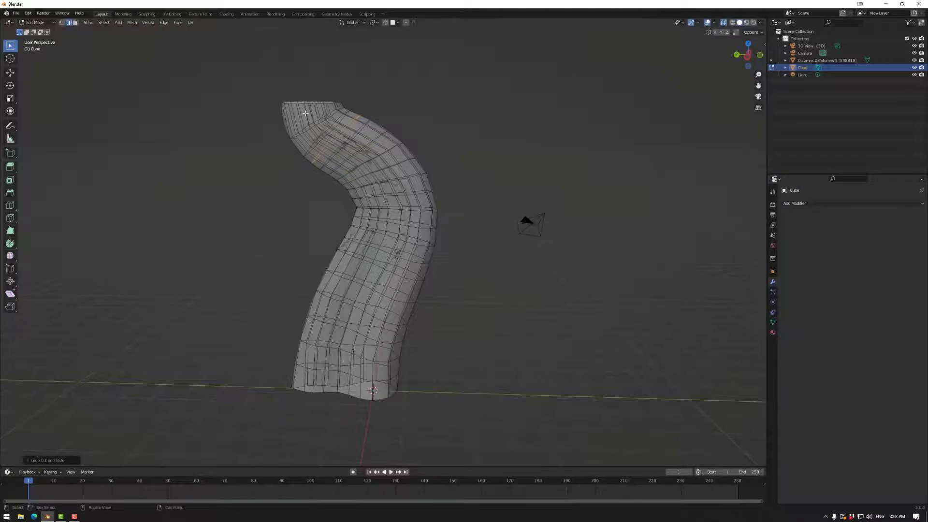
pyautogui.hotkey('ctrl', 'r')
# - Add a Shrinkwrap modifier targeting the dense column, with On Surface snapping and a 0 m offset
pyautogui.press('Tab')
pyautogui.click(841, 204)
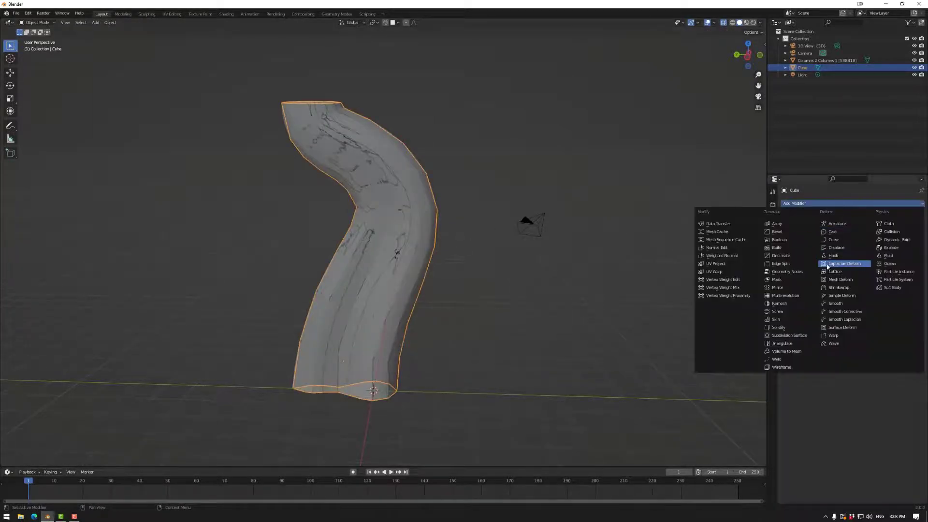
pyautogui.click(840, 287)
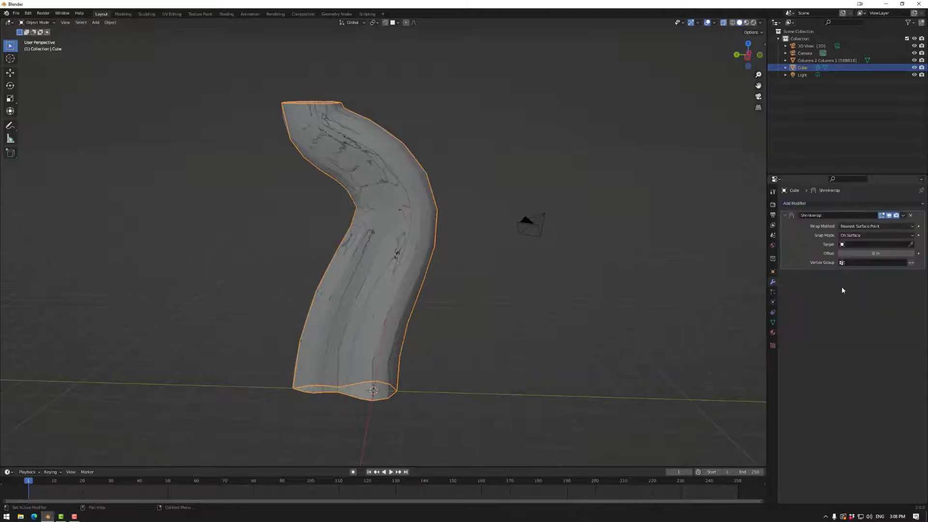
pyautogui.click(910, 236)
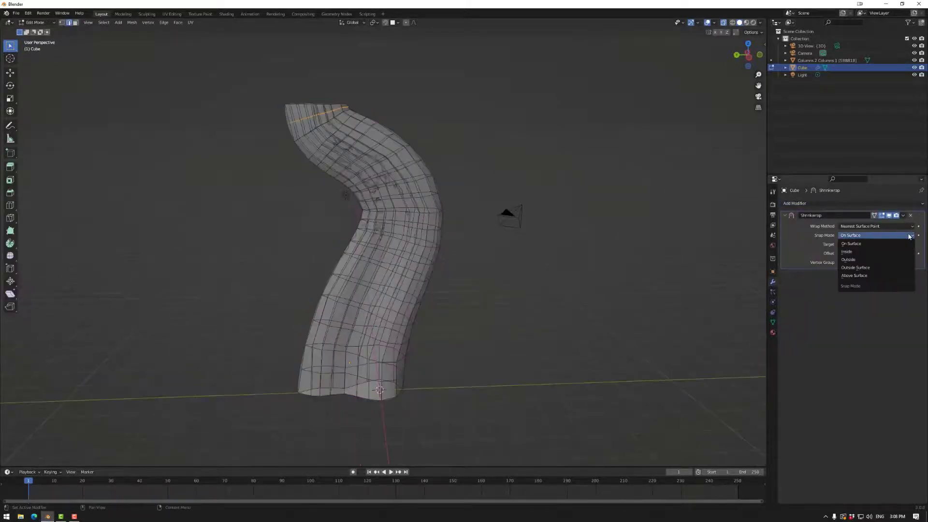
pyautogui.click(850, 244)
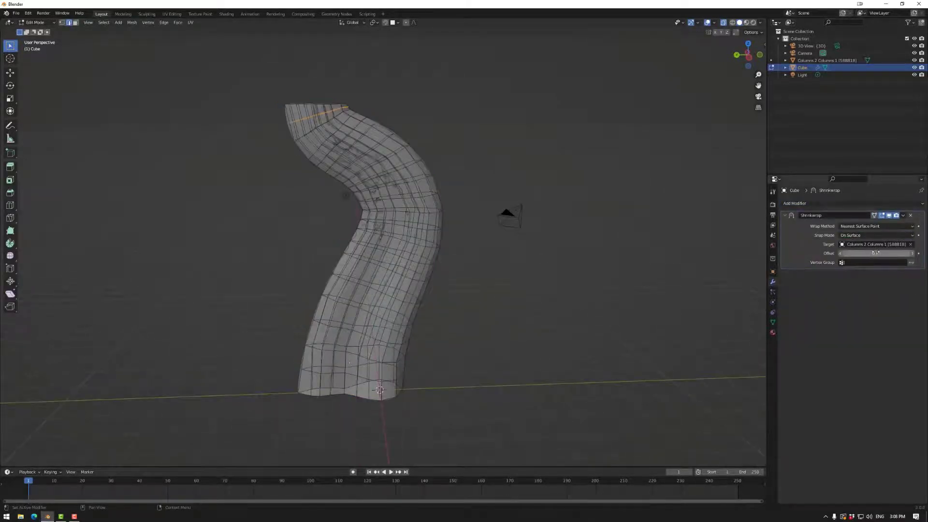
pyautogui.moveTo(875, 252); pyautogui.dragTo(912, 253)
pyautogui.click(875, 252)
pyautogui.press('Return')
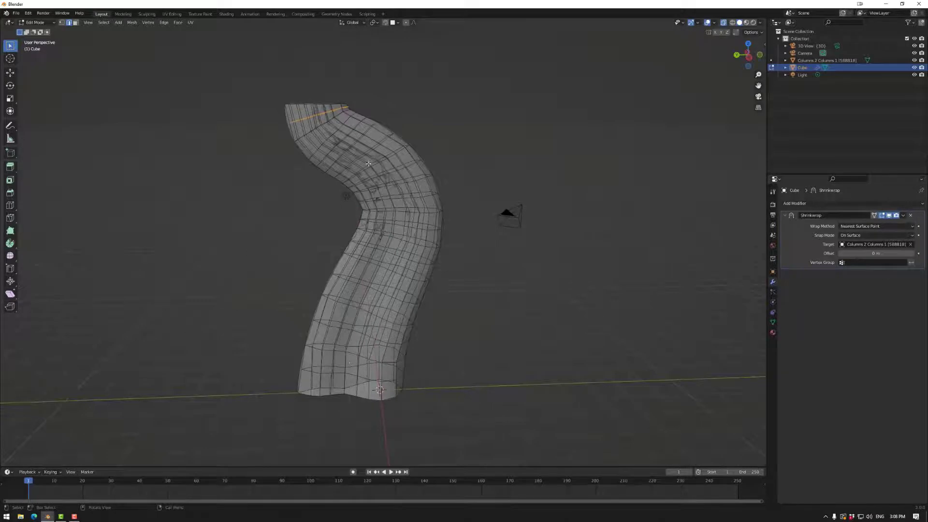
# - Select all of the column's mesh between the top and bottom end bands, leaving both rims unselected
pyautogui.moveTo(463, 247); pyautogui.dragTo(353, 153, button='middle')
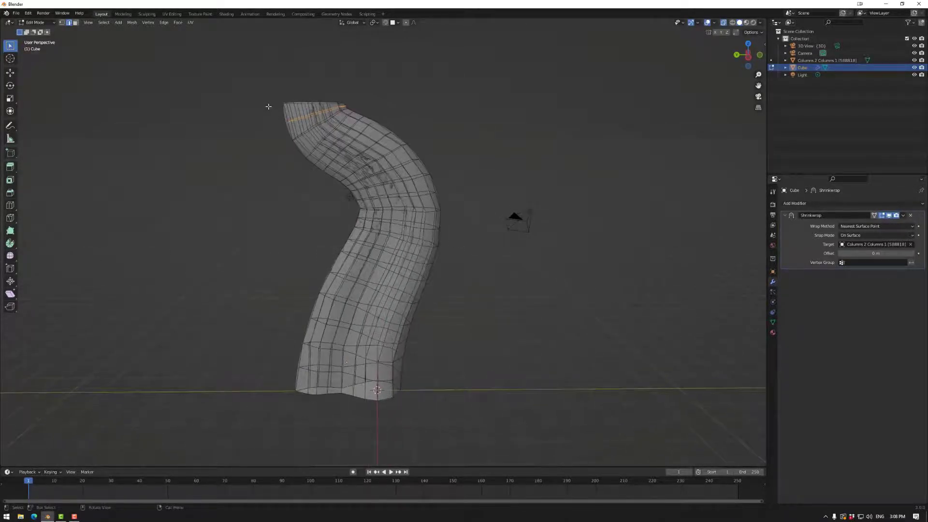
pyautogui.moveTo(269, 106); pyautogui.dragTo(429, 158)
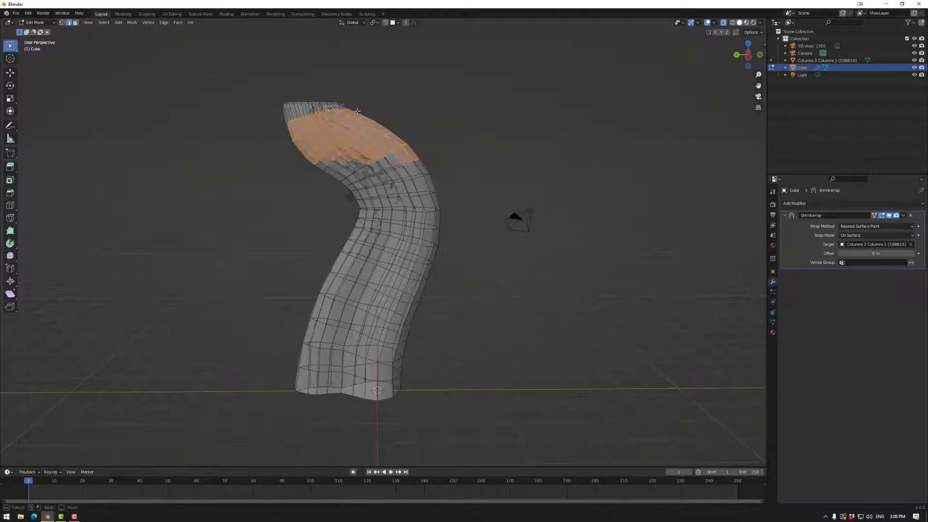
pyautogui.press('b')
pyautogui.keyDown('shift'); pyautogui.moveTo(337, 108); pyautogui.dragTo(337, 108); pyautogui.keyUp('shift')
pyautogui.keyDown('shift'); pyautogui.moveTo(276, 142); pyautogui.dragTo(515, 262); pyautogui.keyUp('shift')
pyautogui.keyDown('shift'); pyautogui.moveTo(264, 222); pyautogui.dragTo(475, 310); pyautogui.keyUp('shift')
pyautogui.moveTo(281, 254)
pyautogui.mouseDown(button='middle')
pyautogui.moveTo(448, 271)
pyautogui.moveTo(277, 244)
pyautogui.mouseUp(button='middle')
pyautogui.press('b')
pyautogui.moveTo(272, 236); pyautogui.dragTo(481, 377)
# - Scale the selected middle of the column outward along its normals by about 0.11 m
pyautogui.hotkey('alt', 's')
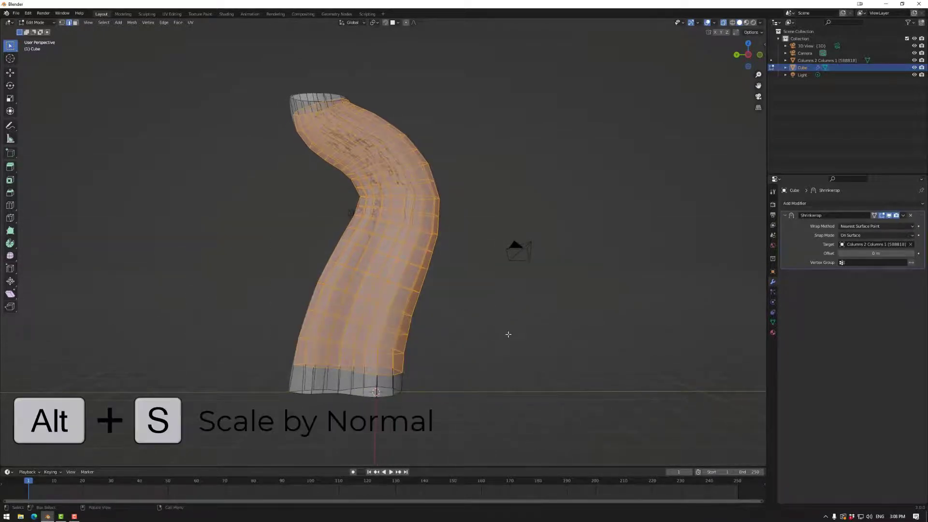
pyautogui.hotkey('alt', 's')
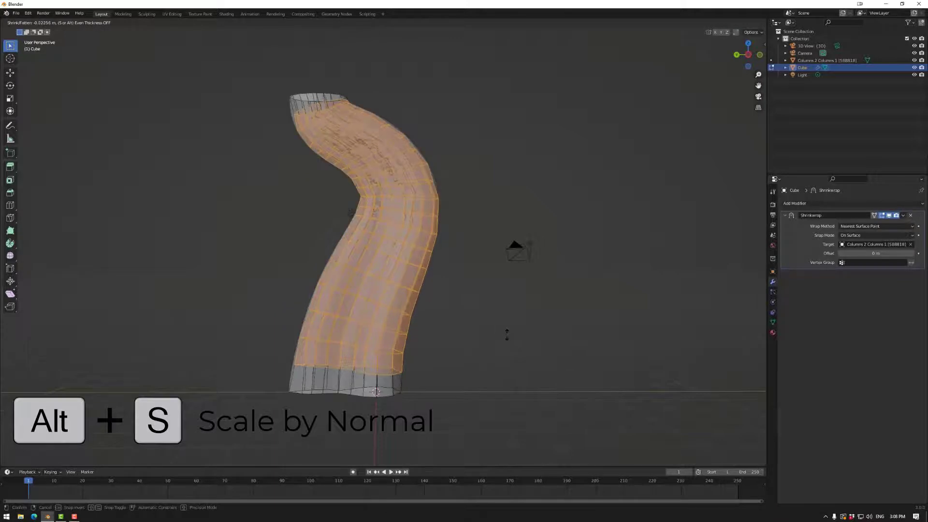
pyautogui.moveTo(500, 332)
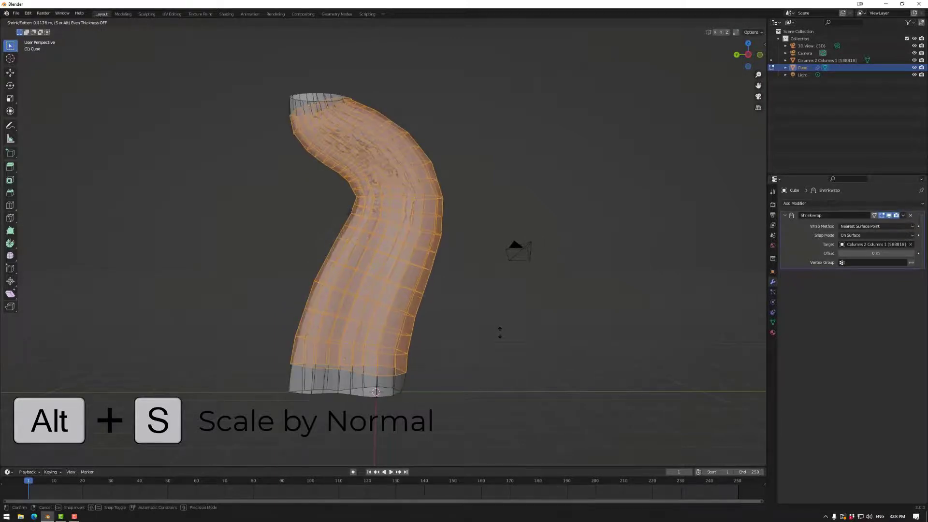
pyautogui.click(499, 332)
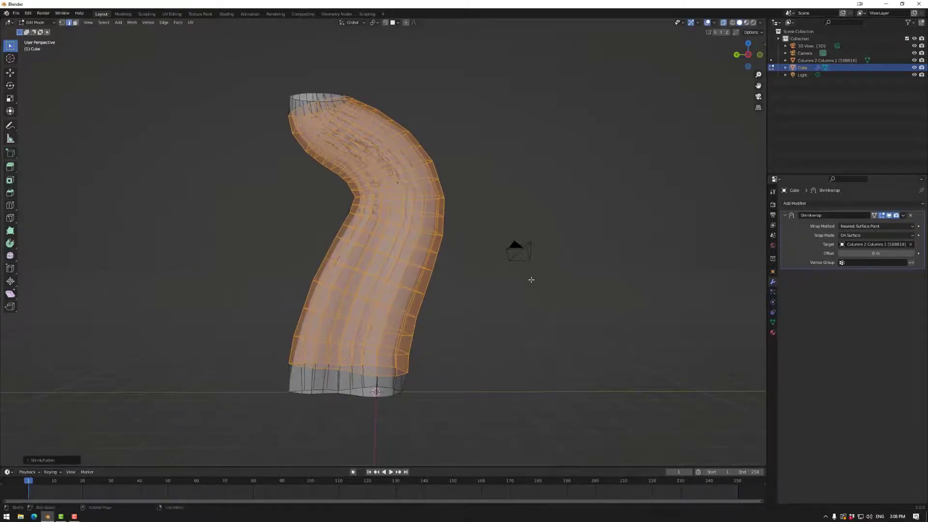
pyautogui.moveTo(500, 328); pyautogui.dragTo(508, 298, button='middle')
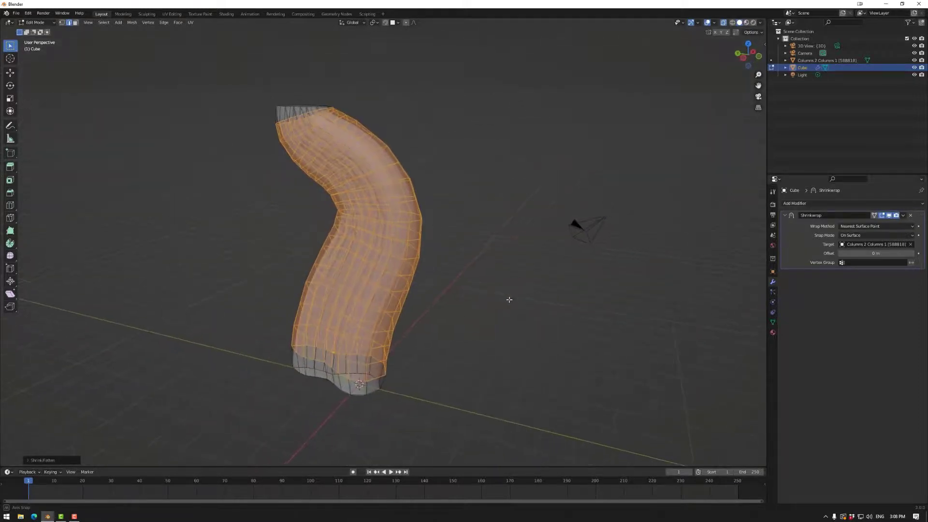
# - Replace the Shrinkwrap modifier with a new one that targets the dense column
pyautogui.click(911, 216)
pyautogui.click(841, 204)
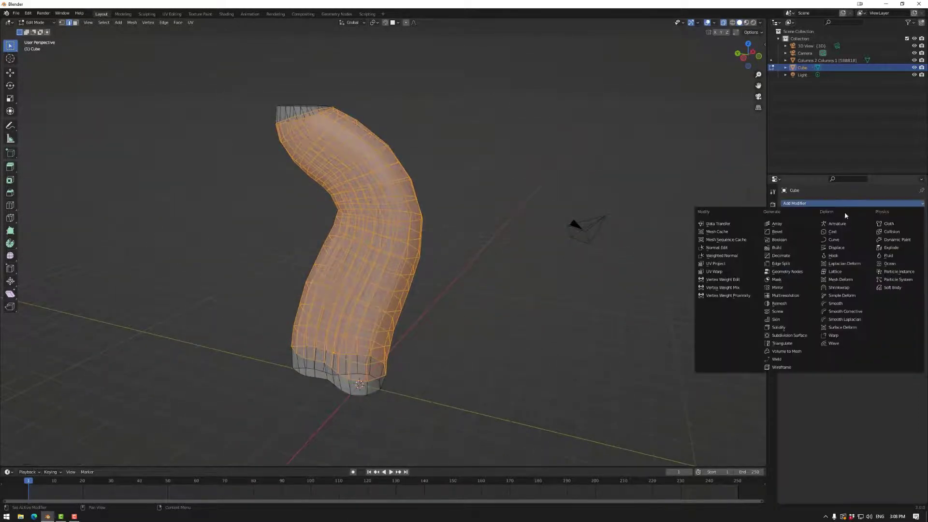
pyautogui.click(840, 287)
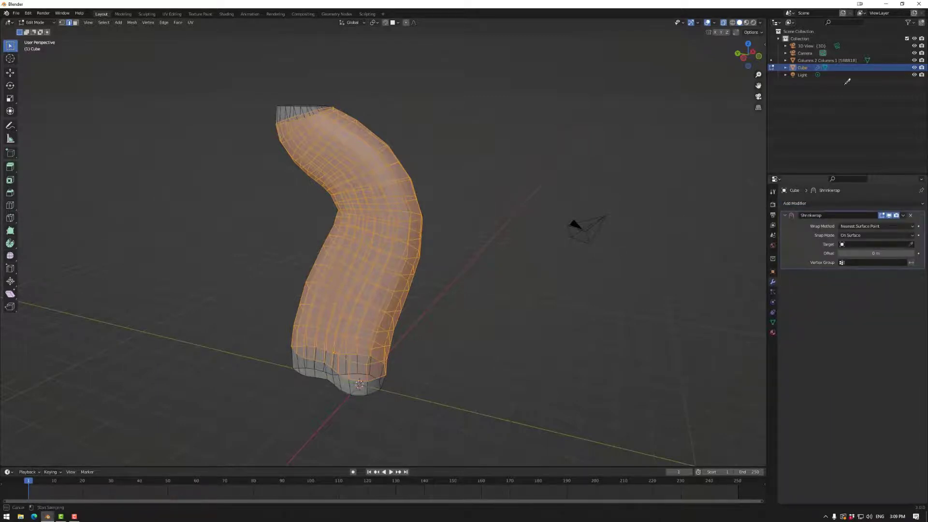
pyautogui.click(843, 61)
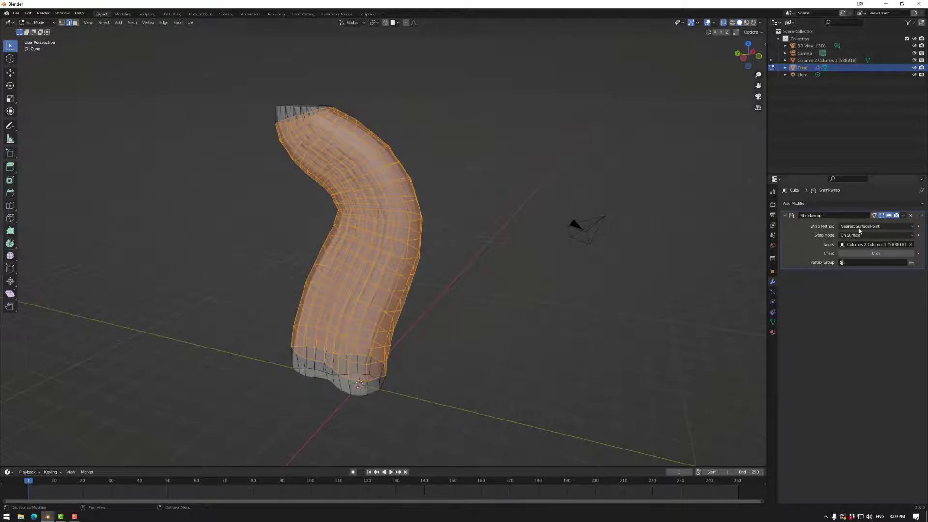
# - Apply the new Shrinkwrap modifier in Object Mode and return to editing the mesh
pyautogui.press('Tab')
pyautogui.press('Tab')
pyautogui.press('Tab')
pyautogui.click(903, 216)
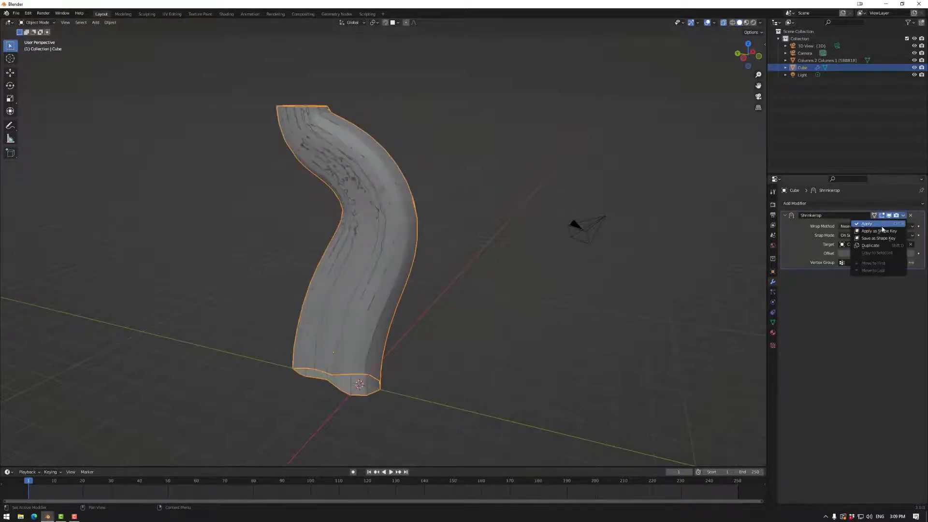
pyautogui.click(882, 228)
pyautogui.press('Tab')
# - Turn on snapping and reposition the outlying vertex on the loop just below the column's top rim
pyautogui.moveTo(474, 269); pyautogui.dragTo(669, 271, button='middle')
pyautogui.scroll(2, 669, 271)
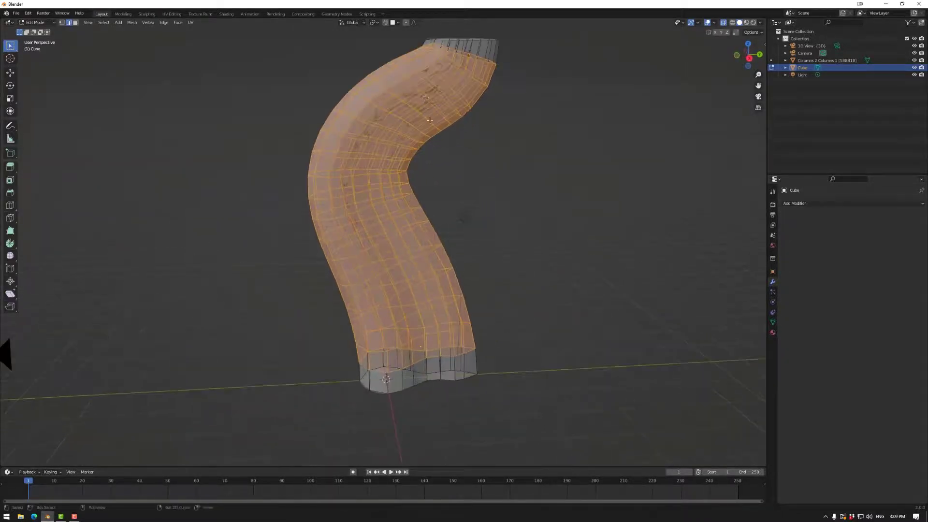
pyautogui.keyDown('shift'); pyautogui.moveTo(476, 127); pyautogui.dragTo(462, 227, button='middle'); pyautogui.keyUp('shift')
pyautogui.scroll(4, 462, 110)
pyautogui.scroll(5, 461, 109)
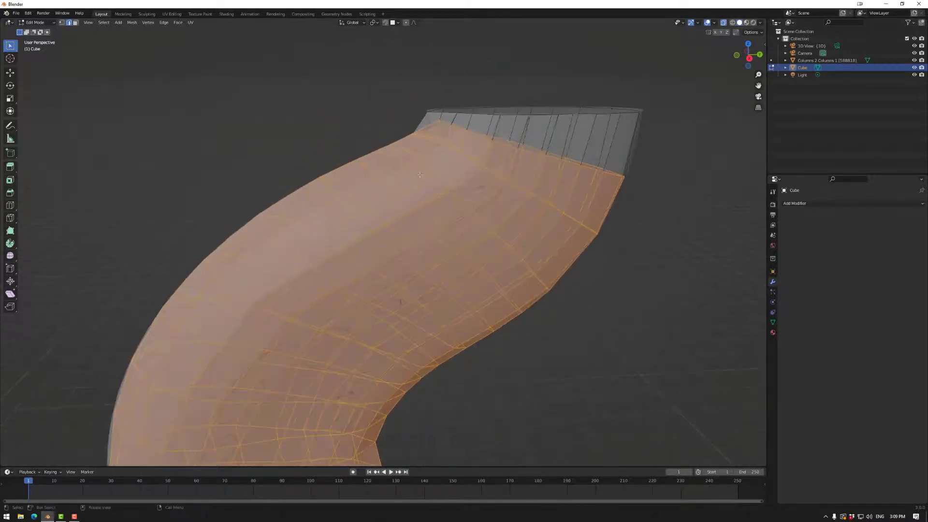
pyautogui.click(410, 133)
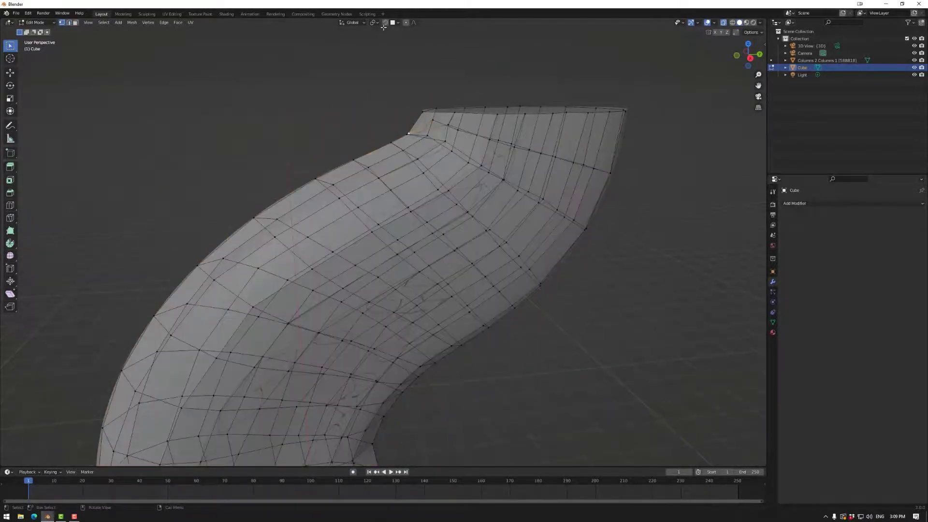
pyautogui.moveTo(407, 100); pyautogui.dragTo(375, 127, button='middle')
pyautogui.press('g')
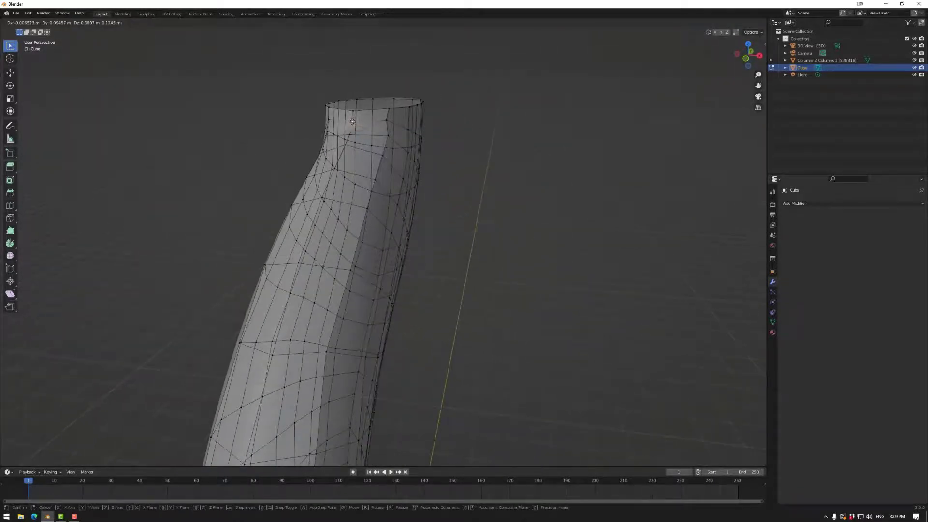
pyautogui.click(353, 121)
# - Reposition two more vertices near the column's top rim
pyautogui.moveTo(447, 127); pyautogui.dragTo(323, 150, button='middle')
pyautogui.click(420, 122)
pyautogui.press('g')
pyautogui.click(422, 124)
pyautogui.click(280, 127)
pyautogui.press('g')
pyautogui.click(278, 128)
# - Hide the dense column, inspect the low-poly column on its own in Object Mode, and show the dense column again
pyautogui.scroll(-7, 323, 151)
pyautogui.keyDown('shift'); pyautogui.moveTo(419, 234); pyautogui.dragTo(402, 78, button='middle'); pyautogui.keyUp('shift')
pyautogui.moveTo(436, 191); pyautogui.dragTo(269, 191, button='middle')
pyautogui.press('Tab')
pyautogui.click(914, 60)
pyautogui.moveTo(556, 164)
pyautogui.mouseDown(button='middle')
pyautogui.moveTo(402, 178)
pyautogui.moveTo(458, 169)
pyautogui.moveTo(499, 240)
pyautogui.moveTo(470, 242)
pyautogui.moveTo(476, 227)
pyautogui.mouseUp(button='middle')
pyautogui.rightClick(476, 193)
pyautogui.press('Escape')
pyautogui.click(914, 60)
# - Move the dense column along the global X axis so it stands beside the low-poly one
pyautogui.click(418, 239)
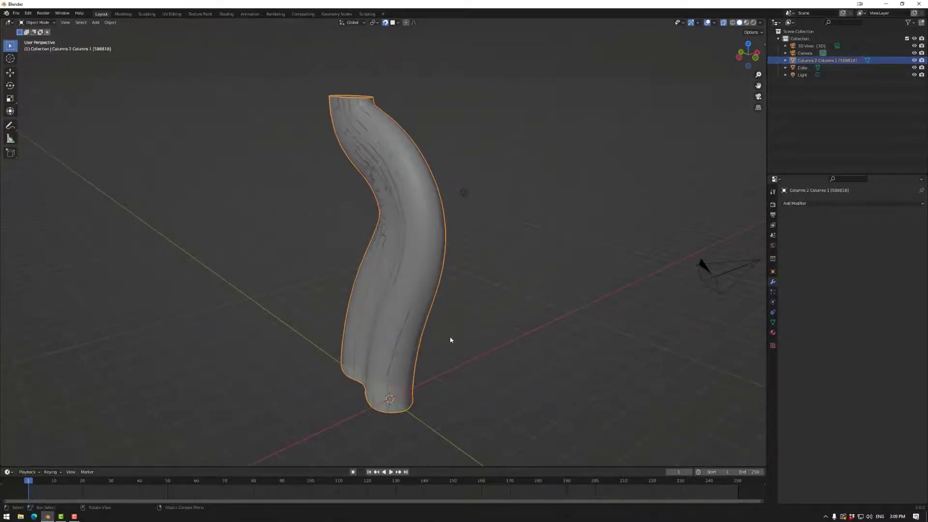
pyautogui.hotkey('shift', 'd')
pyautogui.press('x')
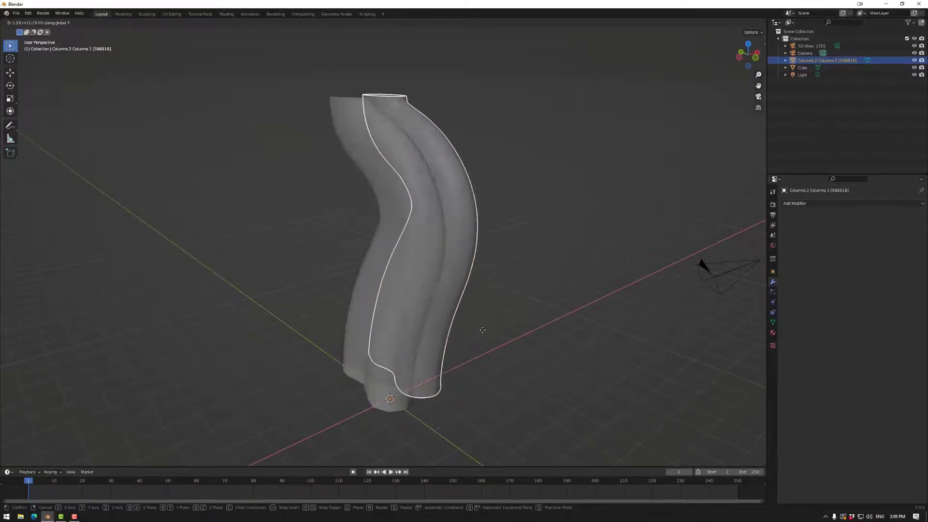
pyautogui.click(550, 324)
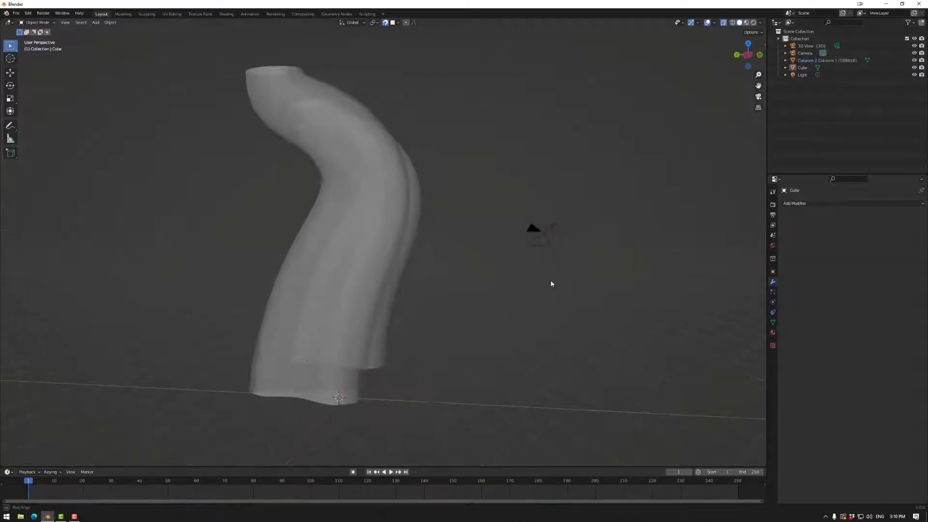
# - Compare the two columns side by side, examining the wire density of each in Edit Mode
pyautogui.moveTo(551, 283); pyautogui.dragTo(495, 286, button='middle')
pyautogui.moveTo(484, 231); pyautogui.dragTo(503, 234, button='middle')
pyautogui.click(478, 224)
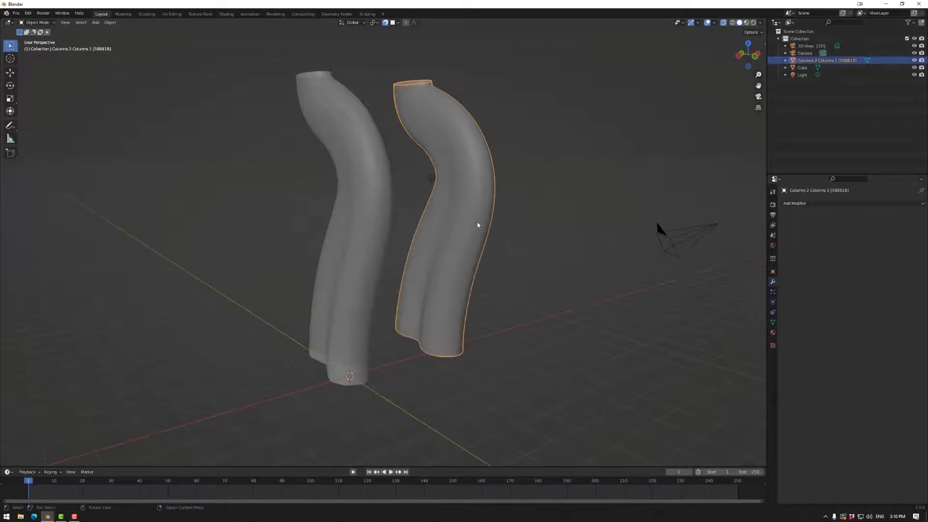
pyautogui.press('Tab')
pyautogui.press('Tab')
pyautogui.click(373, 235)
pyautogui.press('Tab')
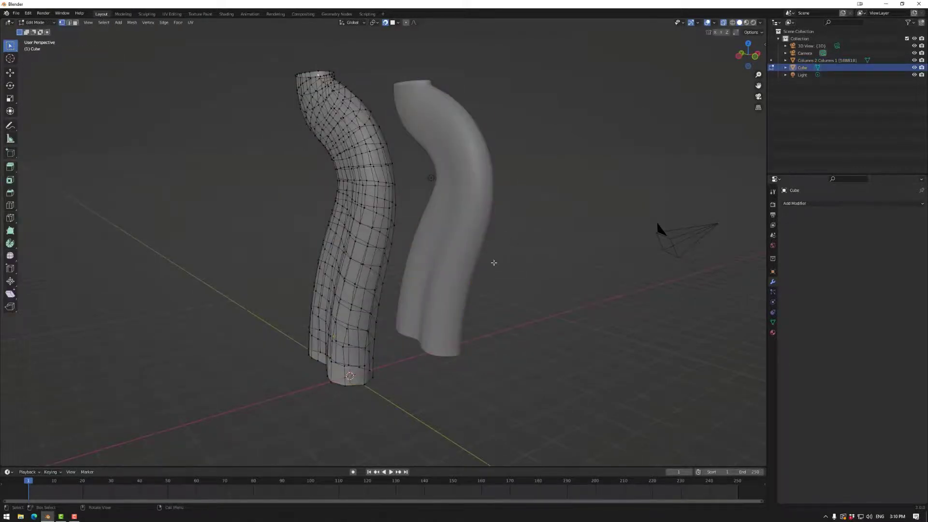
pyautogui.moveTo(493, 263); pyautogui.dragTo(392, 203, button='middle')
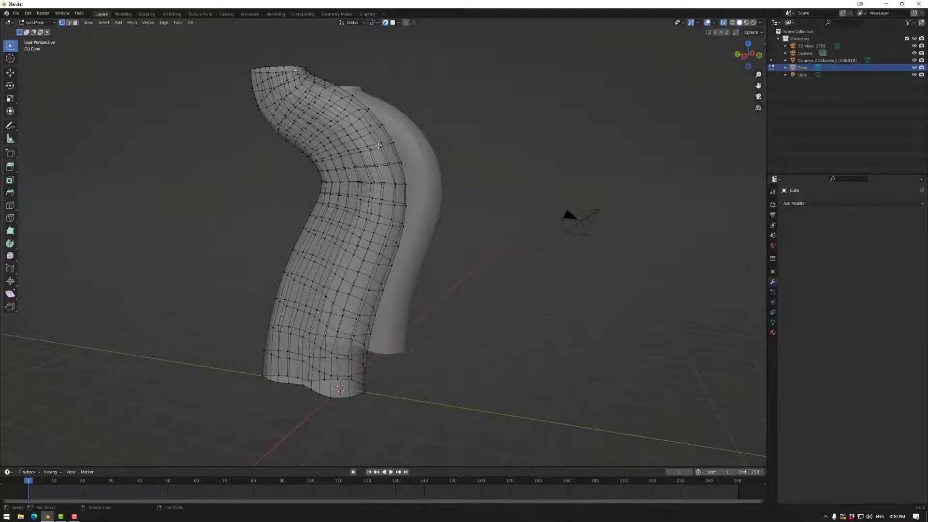
pyautogui.moveTo(373, 139); pyautogui.dragTo(441, 190, button='middle')
pyautogui.press('Tab')
pyautogui.click(440, 259)
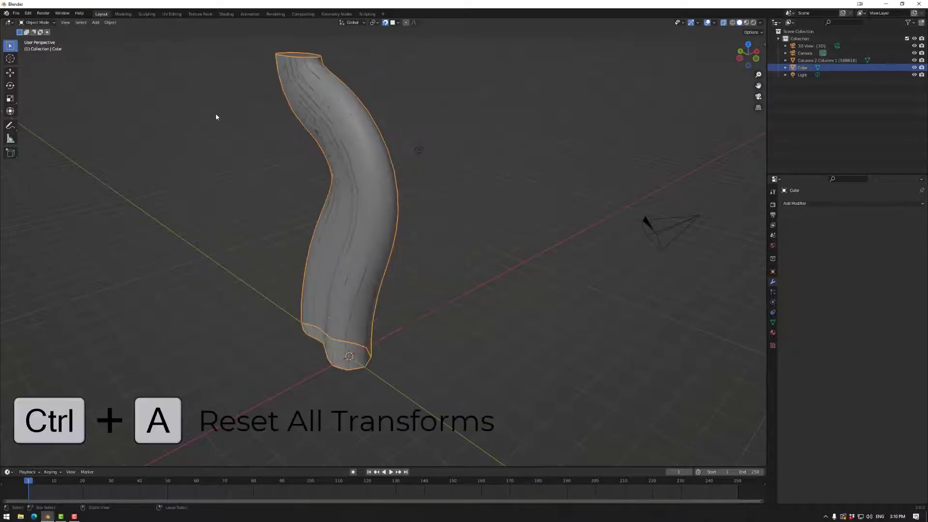
# - Apply all transforms to the low-poly column and to the dense column
pyautogui.hotkey('ctrl', 'a')
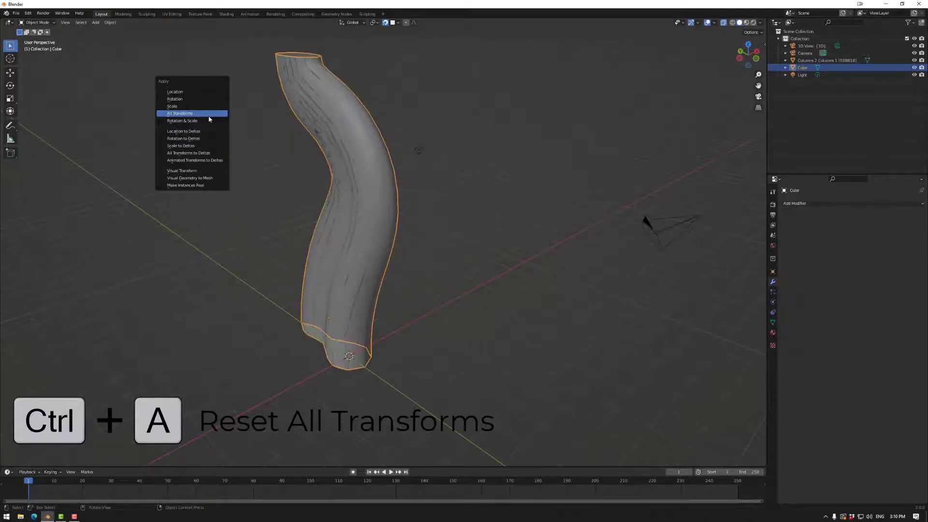
pyautogui.click(208, 113)
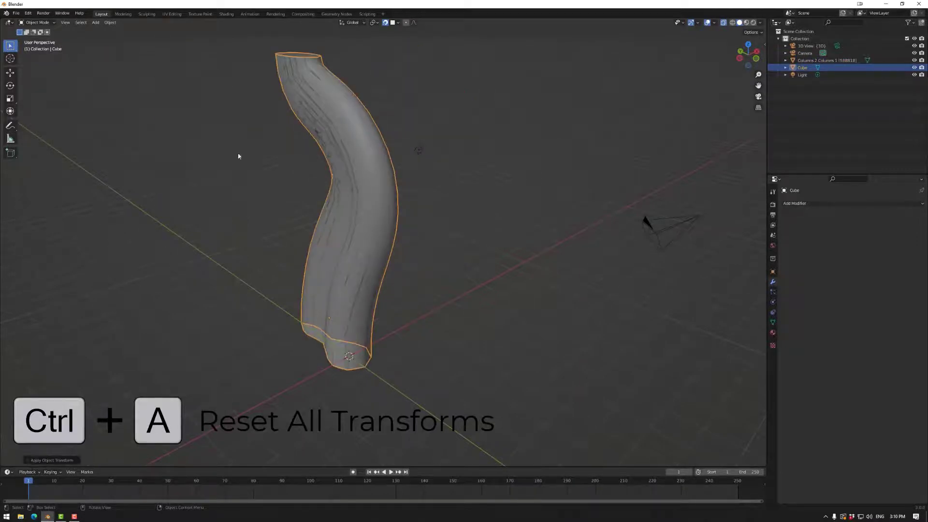
pyautogui.click(362, 180)
pyautogui.hotkey('ctrl', 'a')
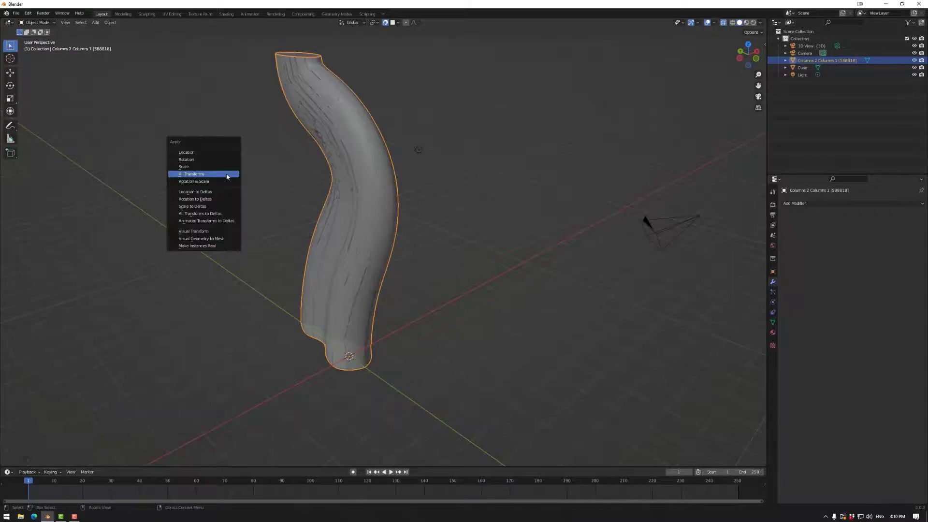
pyautogui.click(227, 175)
# - Open the FBX export dialog
pyautogui.click(19, 15)
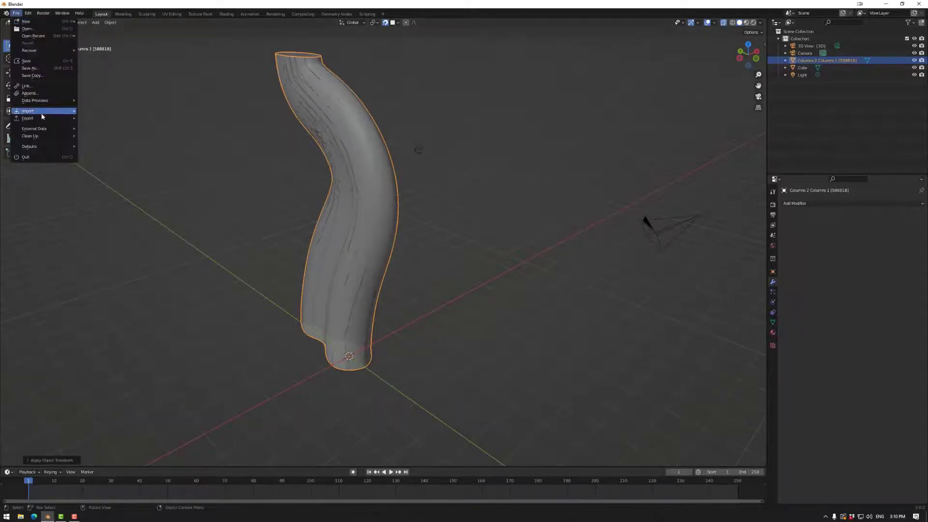
pyautogui.moveTo(42, 118)
pyautogui.click(120, 176)
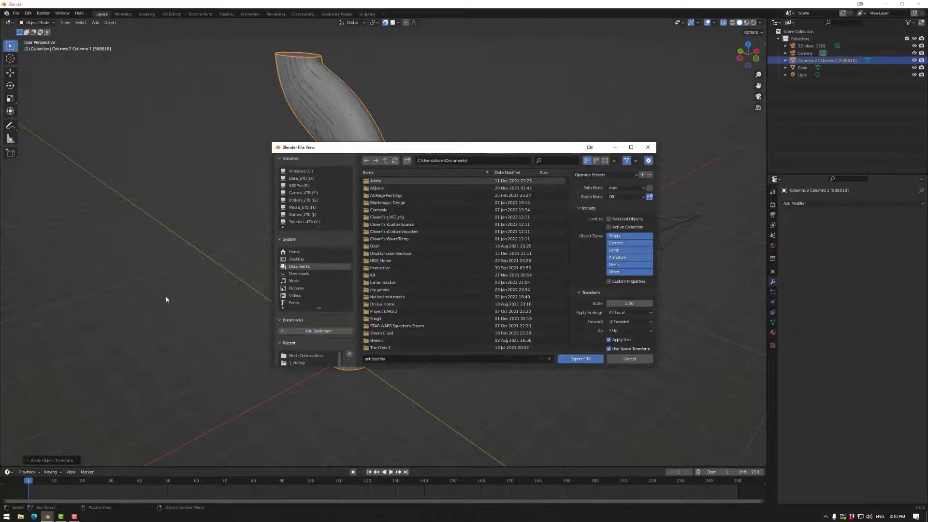
# - Switch to the desktop and extract the SpaceStarter archive
pyautogui.click(884, 4)
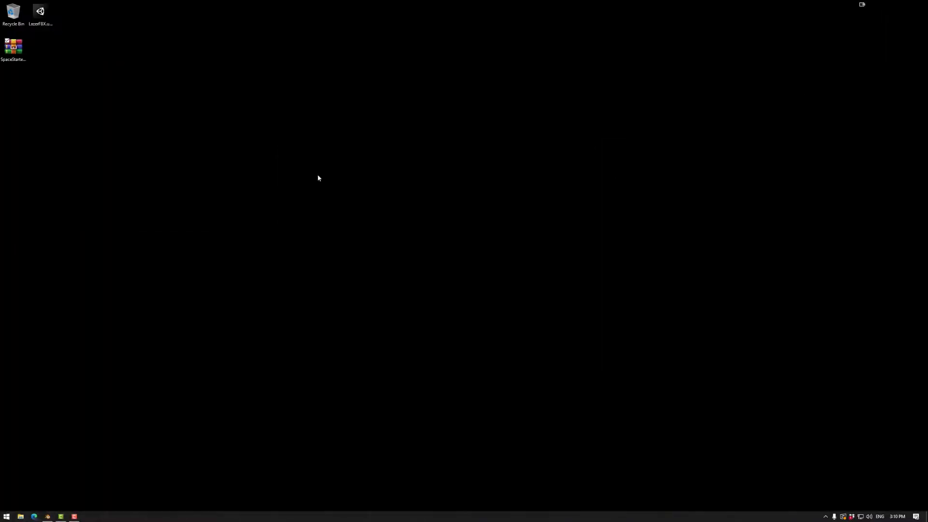
pyautogui.rightClick(20, 49)
pyautogui.click(45, 86)
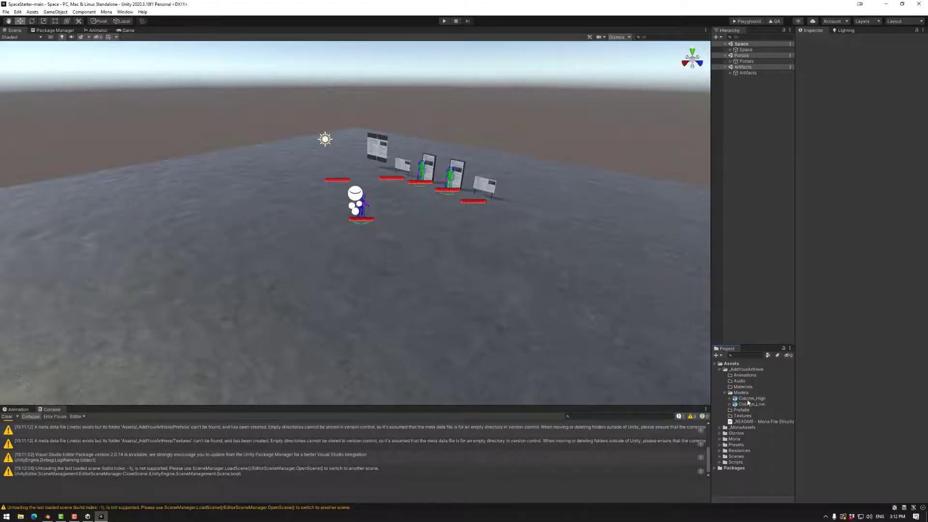
# - Switch to the SpaceStarter-main project in Unity and place the Column_High and Column_Low models side by side in the scene
pyautogui.moveTo(747, 401); pyautogui.dragTo(228, 286)
pyautogui.keyDown('alt'); pyautogui.moveTo(228, 285); pyautogui.dragTo(311, 303); pyautogui.keyUp('alt')
pyautogui.click(310, 303)
pyautogui.moveTo(311, 303); pyautogui.dragTo(300, 305, button='right')
pyautogui.click(301, 306)
pyautogui.scroll(-5, 300, 307)
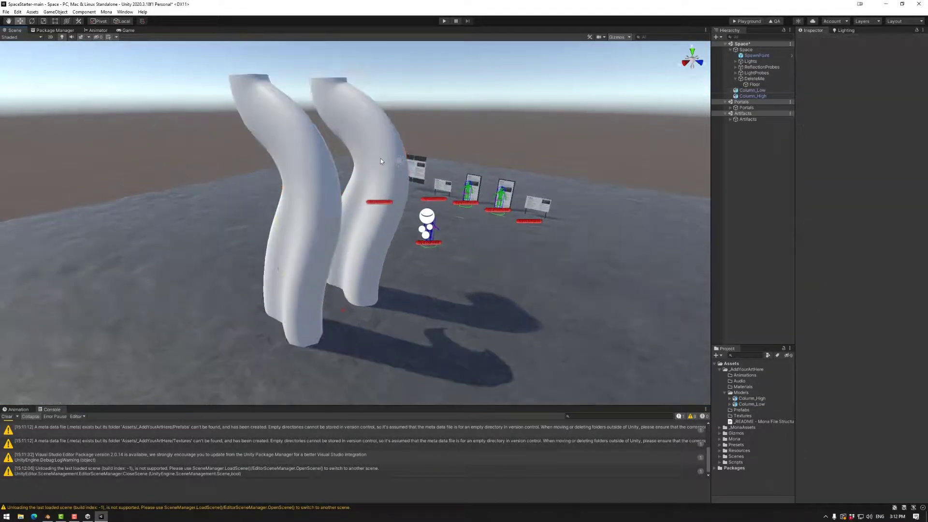
# - Select both columns, compare their meshes in Shaded Wireframe and Wireframe display, and restore the Shaded display
pyautogui.keyDown('shift'); pyautogui.click(356, 177); pyautogui.keyUp('shift')
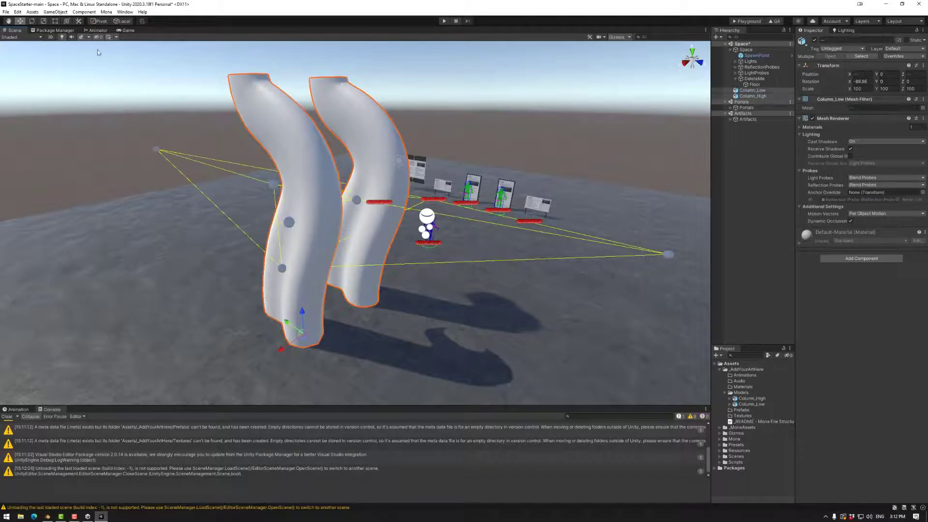
pyautogui.click(29, 37)
pyautogui.click(31, 63)
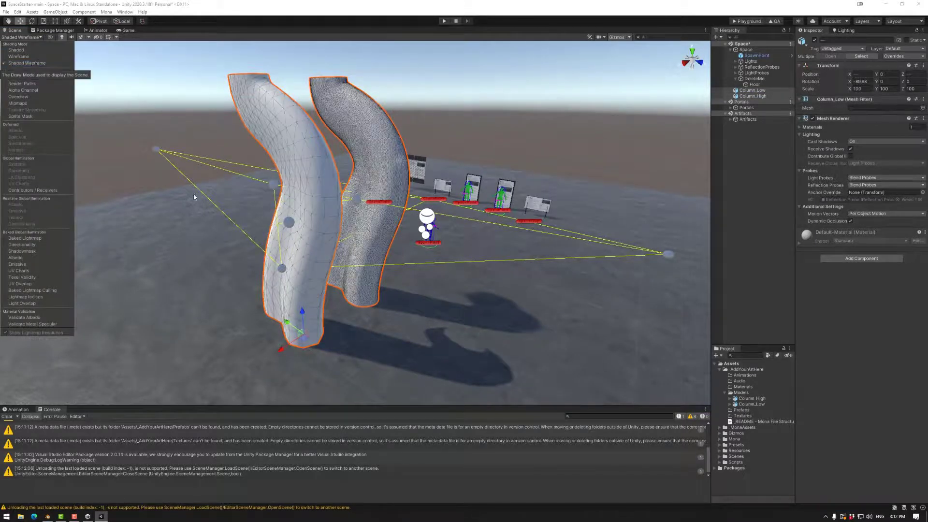
pyautogui.click(22, 57)
pyautogui.click(16, 50)
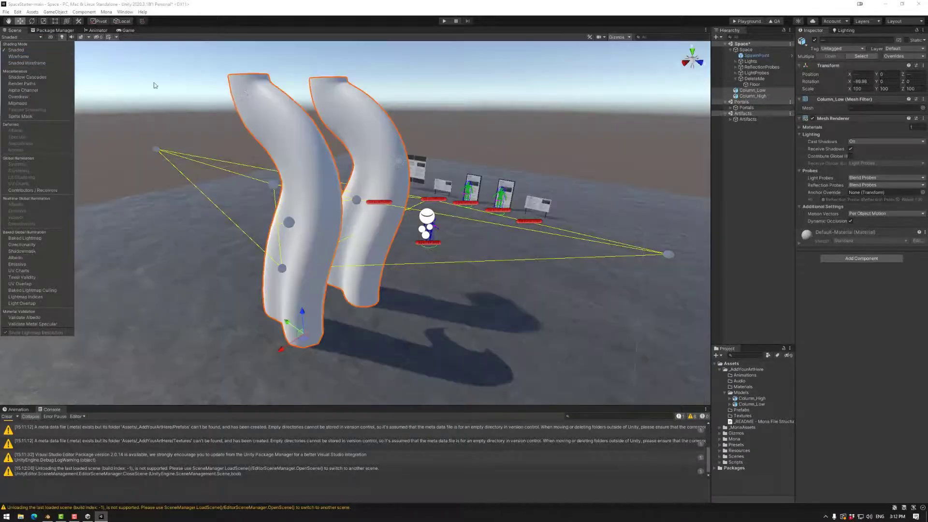
pyautogui.click(454, 95)
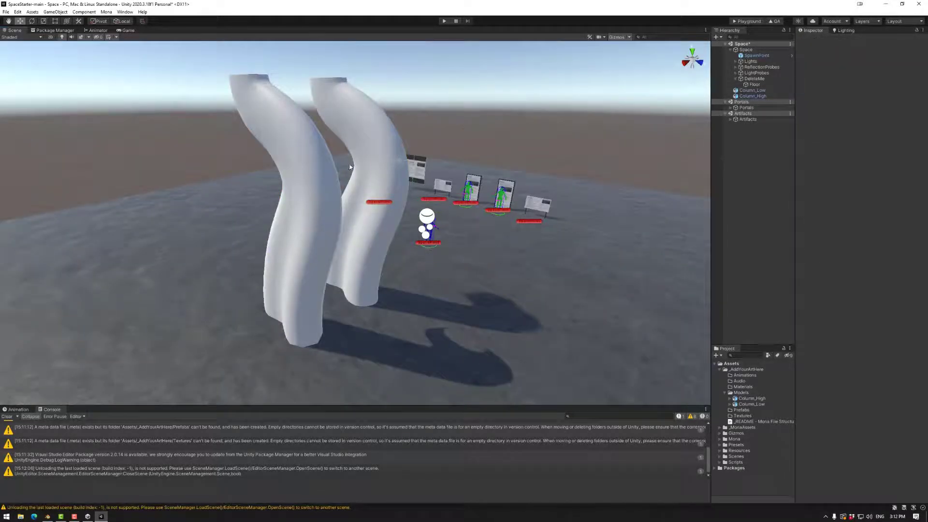
pyautogui.click(322, 173)
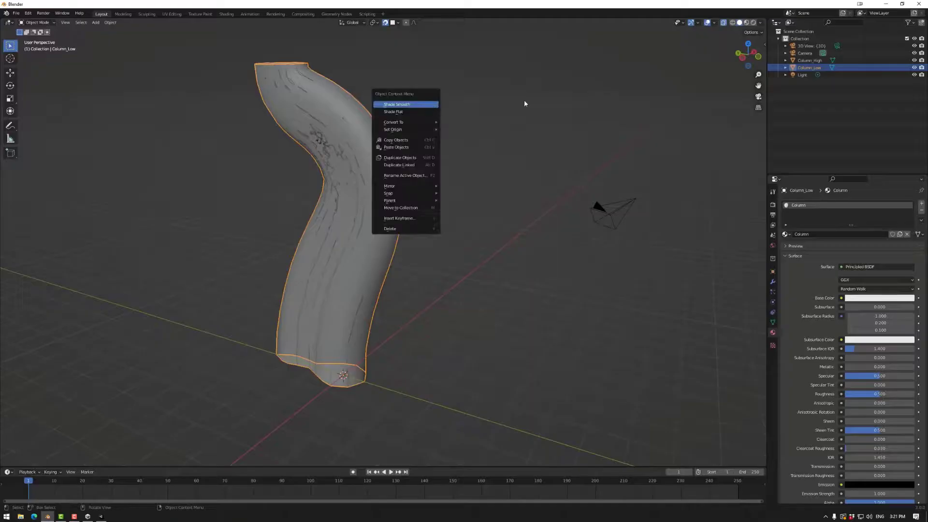
# - Duplicate the Column_Low object in place and rename the copy Column_Mid
pyautogui.hotkey('shift', 'd')
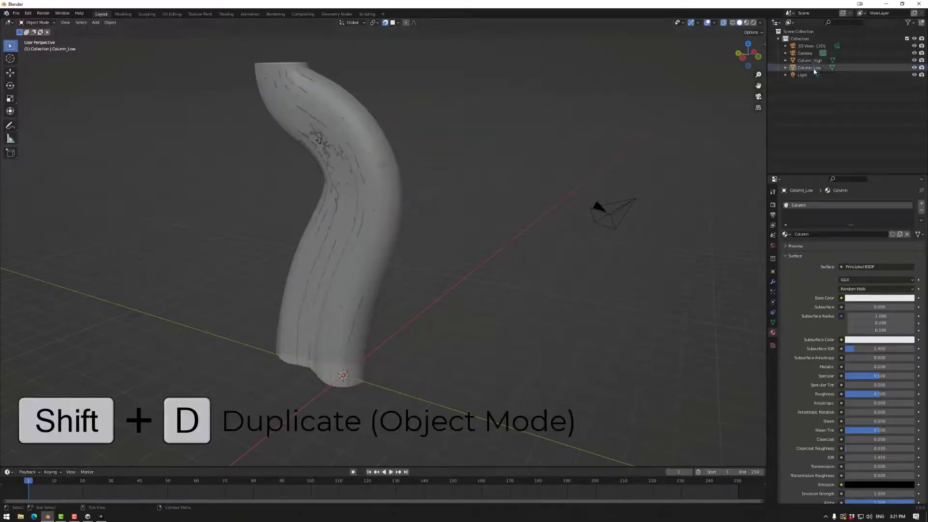
pyautogui.hotkey('shift', 'd')
pyautogui.rightClick(643, 133)
pyautogui.click(816, 76)
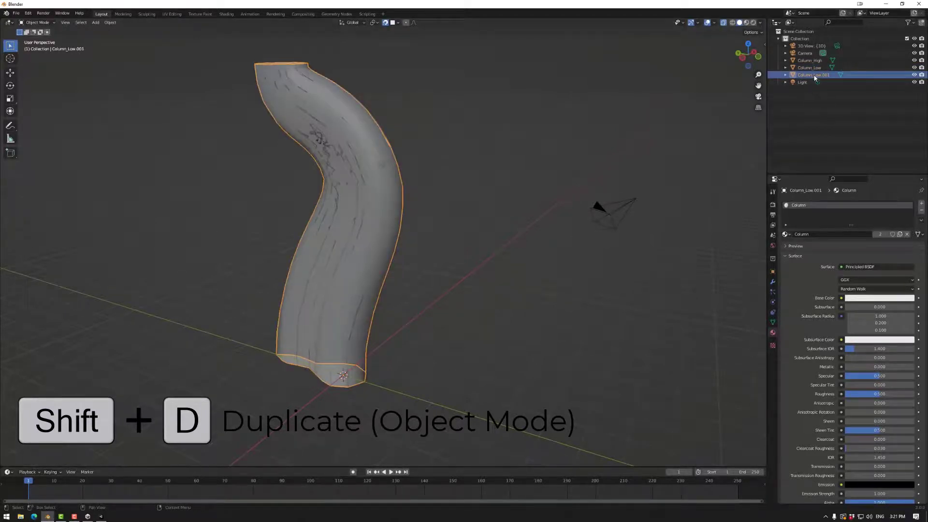
pyautogui.doubleClick(815, 75)
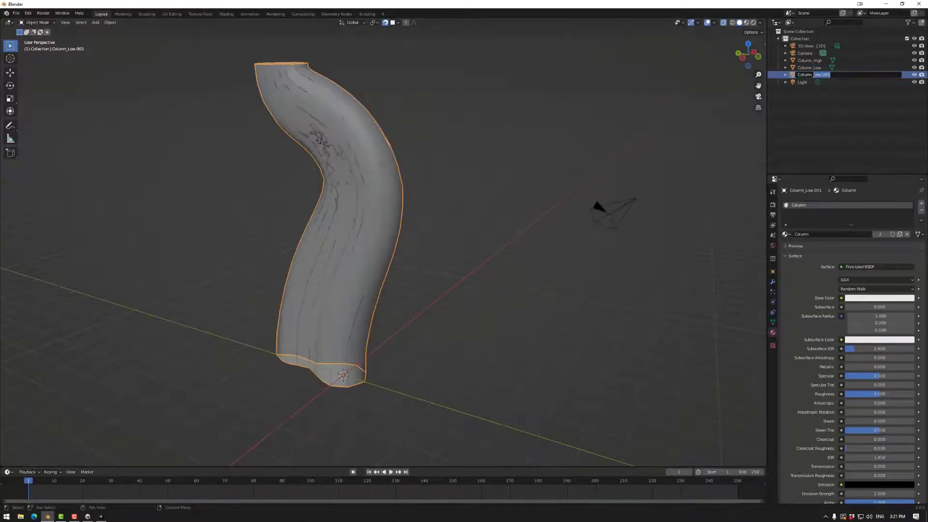
pyautogui.write('Column_Mid')
pyautogui.press('Return')
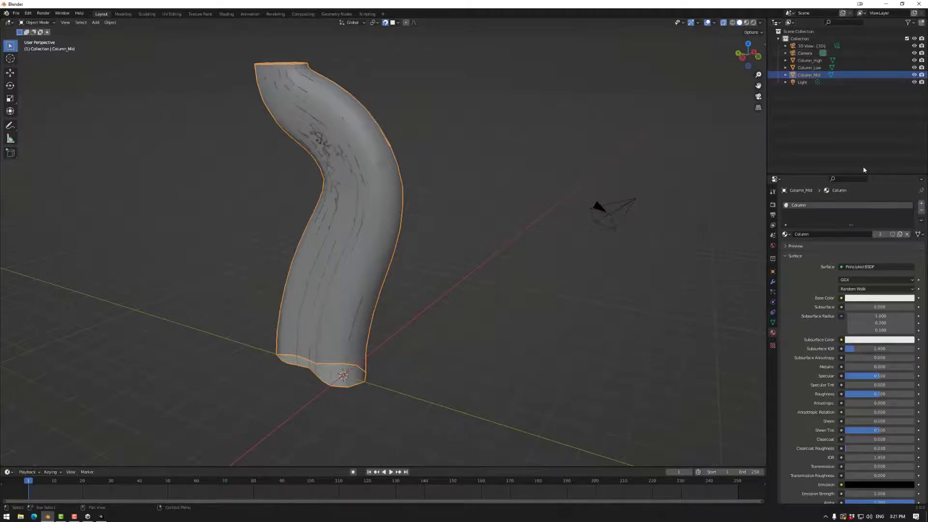
# - Hide Column_High and Column_Low, and add a Multiresolution modifier to Column_Mid
pyautogui.moveTo(427, 217); pyautogui.dragTo(418, 190, button='middle')
pyautogui.click(914, 67)
pyautogui.click(914, 60)
pyautogui.press('Tab')
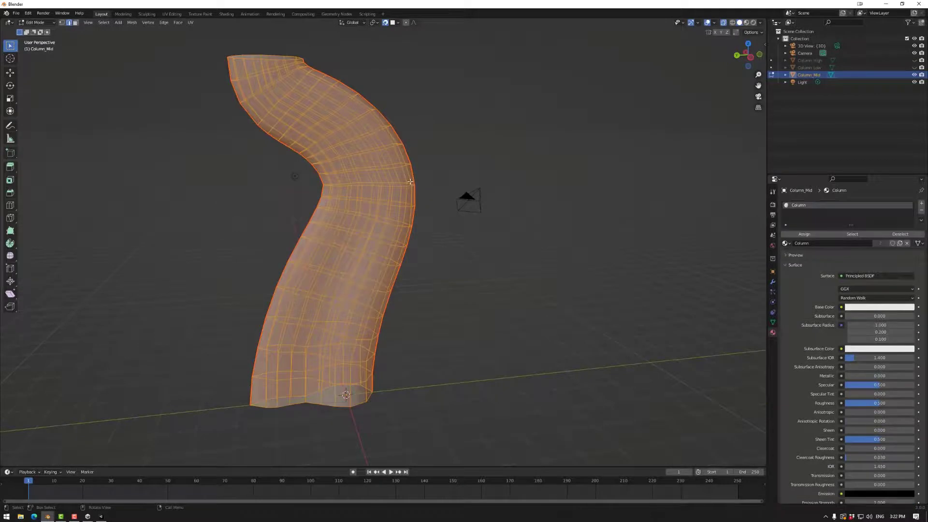
pyautogui.click(772, 284)
pyautogui.click(809, 203)
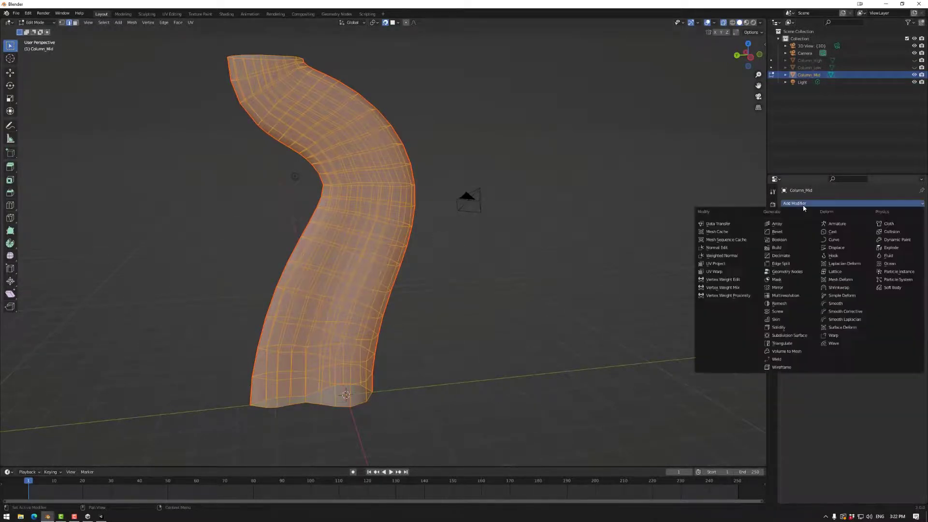
pyautogui.click(792, 295)
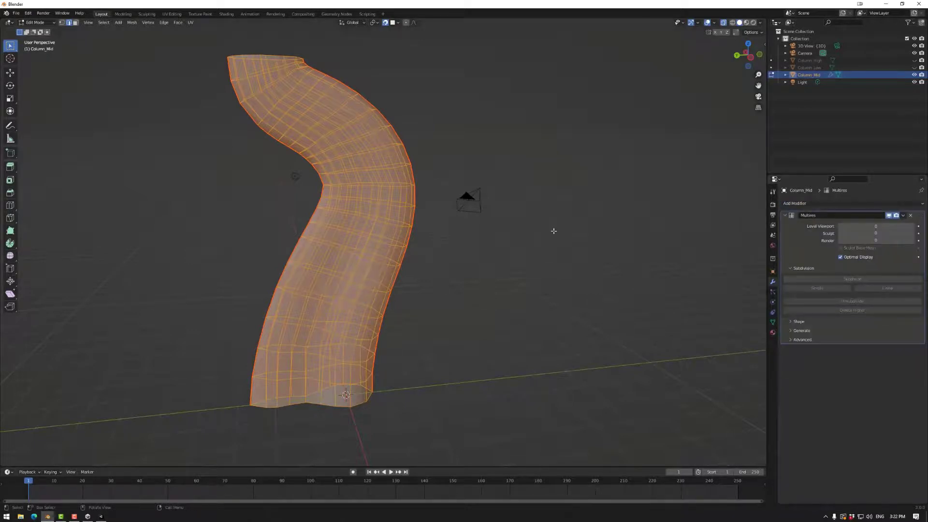
# - Subdivide Column_Mid once with the Multires modifier in Object Mode and apply the modifier
pyautogui.press('Tab')
pyautogui.click(853, 280)
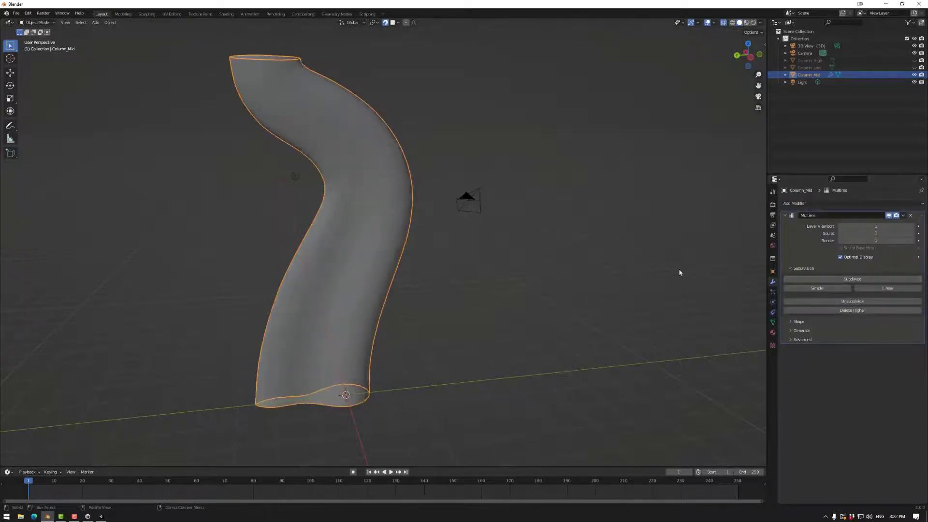
pyautogui.moveTo(648, 269); pyautogui.dragTo(584, 259, button='middle')
pyautogui.press('Tab')
pyautogui.press('Tab')
pyautogui.click(902, 215)
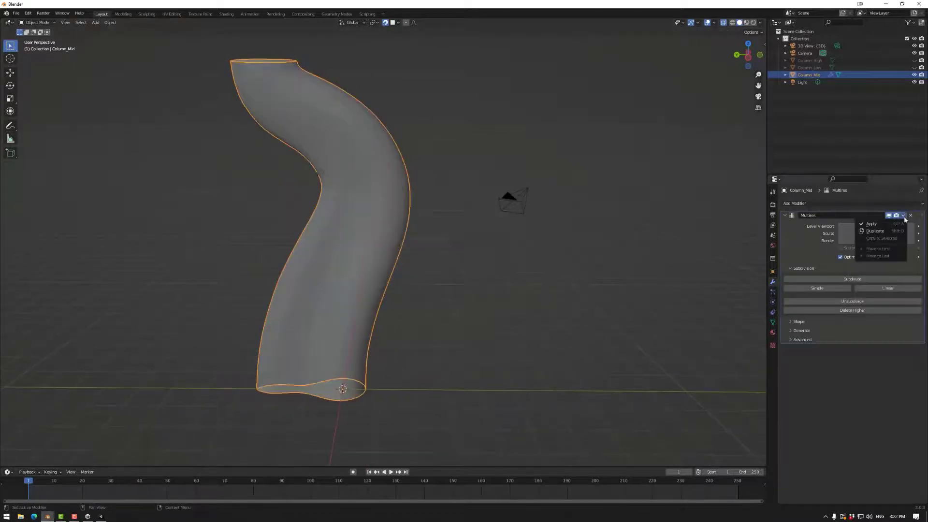
pyautogui.click(874, 224)
pyautogui.moveTo(460, 274); pyautogui.dragTo(483, 272, button='middle')
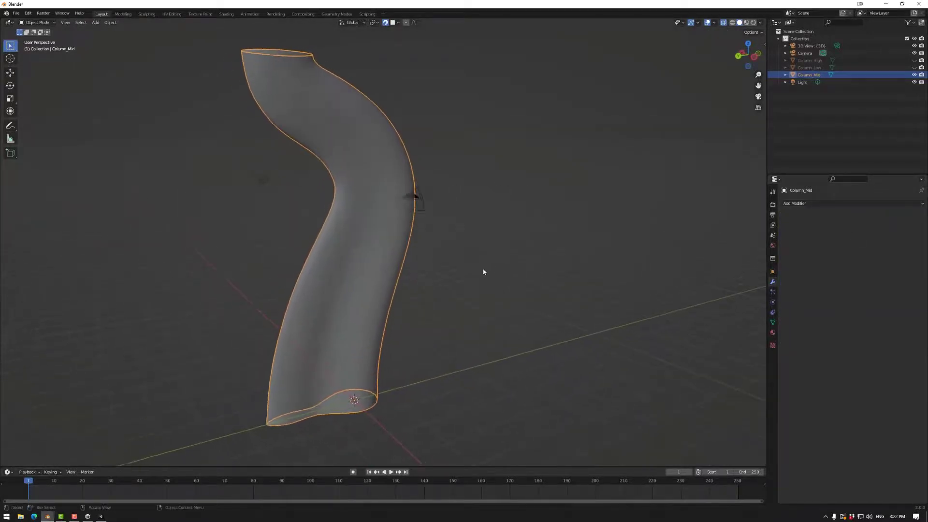
# - Export the selected Column_Mid object as Column_Mid.fbx into the Unity project's Models folder
pyautogui.click(16, 13)
pyautogui.moveTo(29, 118)
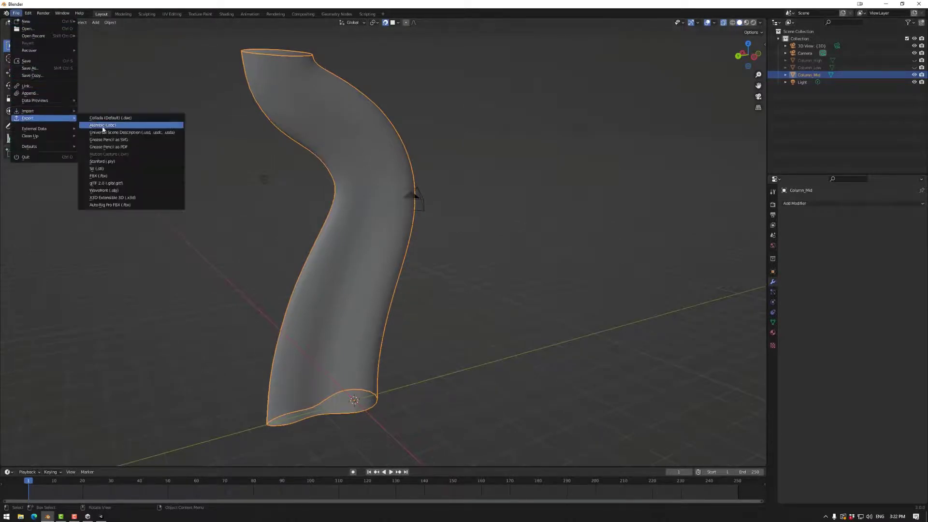
pyautogui.click(108, 176)
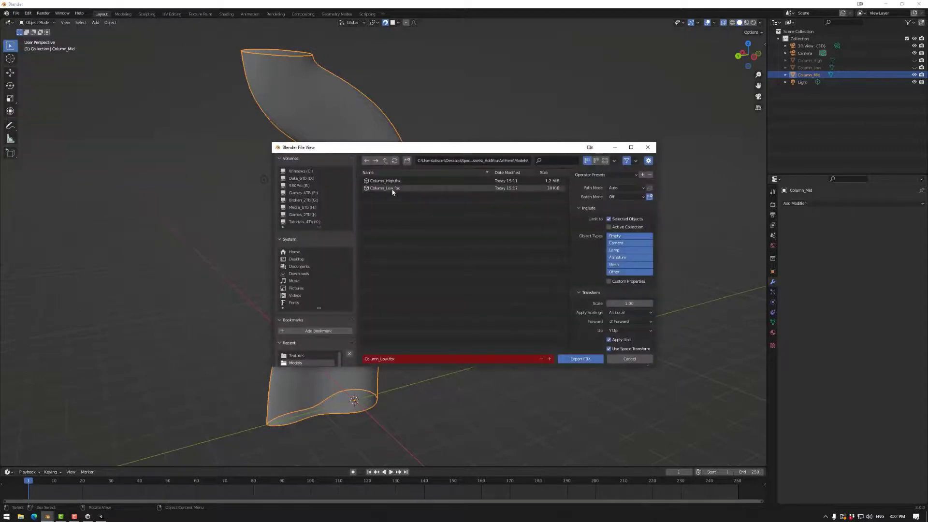
pyautogui.click(386, 359)
pyautogui.moveTo(381, 359); pyautogui.dragTo(385, 359)
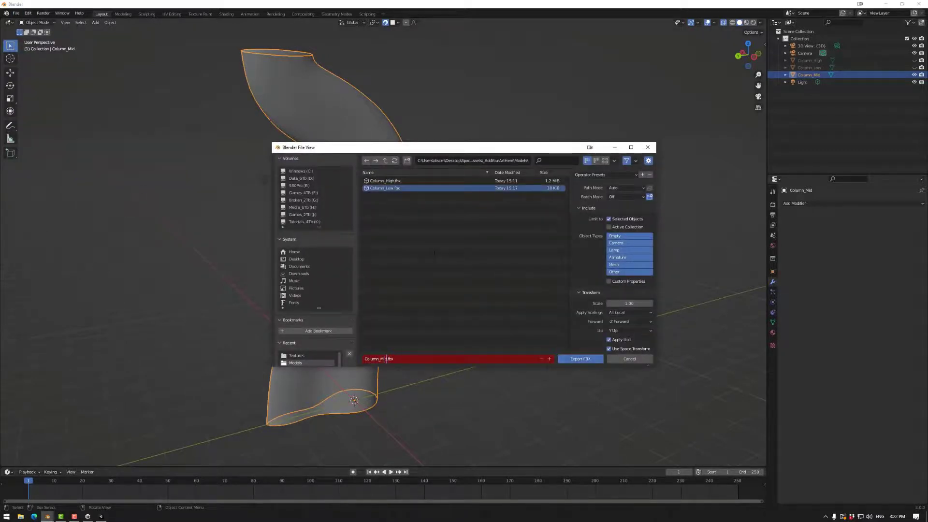
pyautogui.click(591, 362)
pyautogui.click(591, 361)
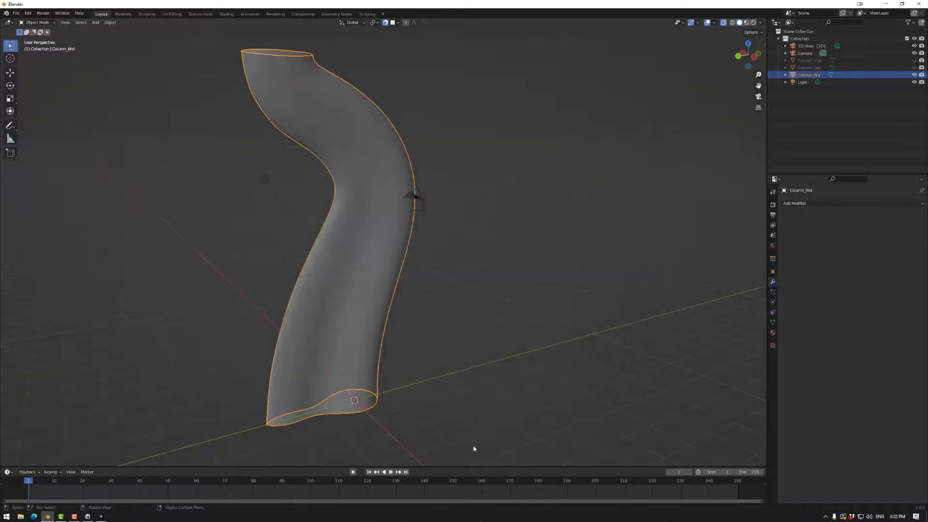
# - Switch to Unity, place the Column_Mid model beside the other two columns, and assign it the Column_High material
pyautogui.click(90, 517)
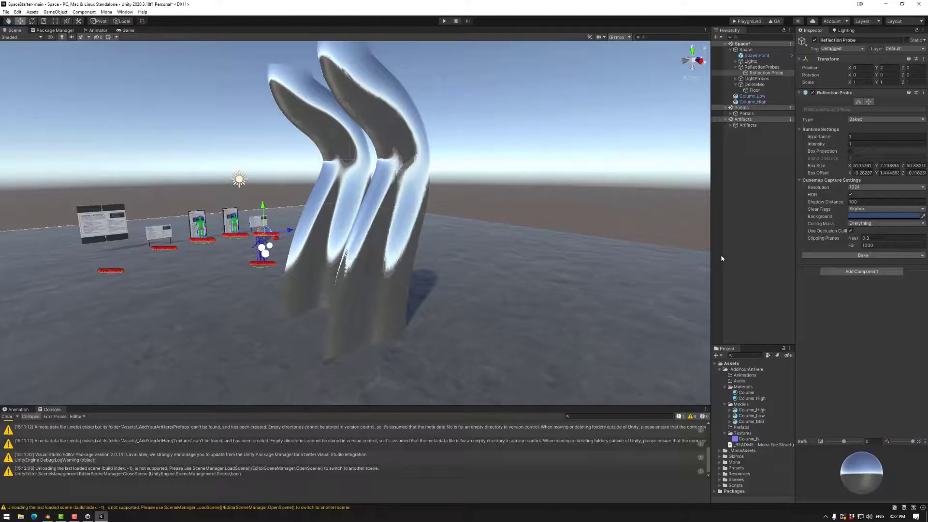
pyautogui.scroll(-2, 560, 282)
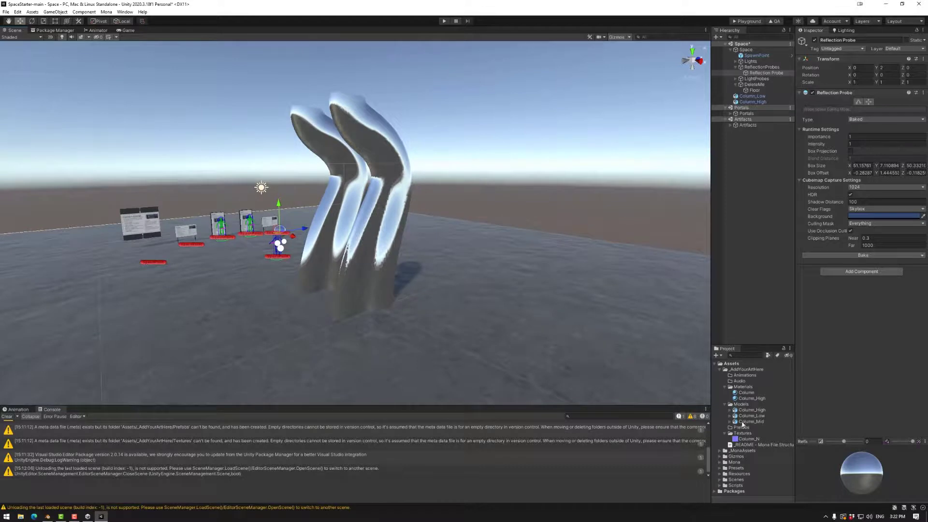
pyautogui.moveTo(747, 423); pyautogui.dragTo(424, 330)
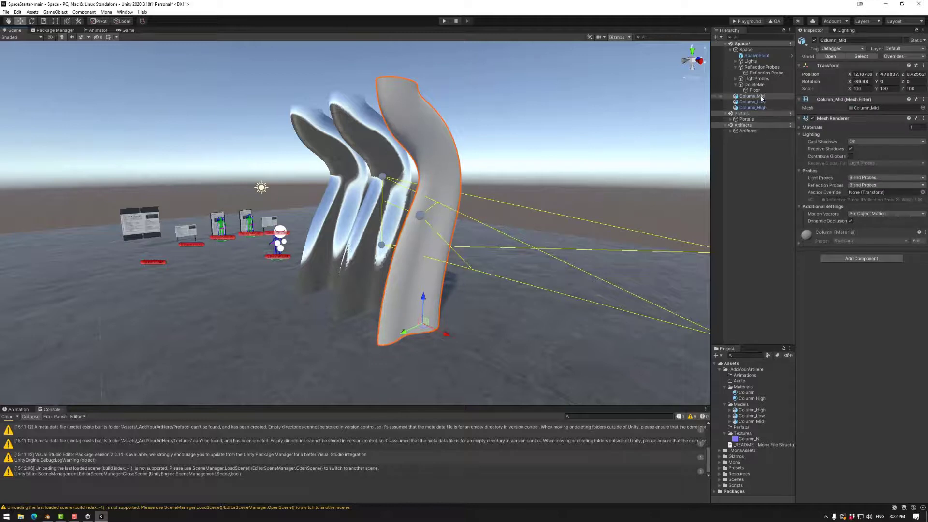
pyautogui.moveTo(746, 398); pyautogui.dragTo(437, 240)
pyautogui.moveTo(477, 276); pyautogui.dragTo(497, 279, button='right')
pyautogui.press('w')
pyautogui.scroll(-8, 494, 270)
pyautogui.press('a')
pyautogui.keyDown('alt'); pyautogui.moveTo(498, 277); pyautogui.dragTo(497, 275); pyautogui.keyUp('alt')
# - Delete the Column material from the project and assign the Column_High material to Column_Low
pyautogui.click(398, 196)
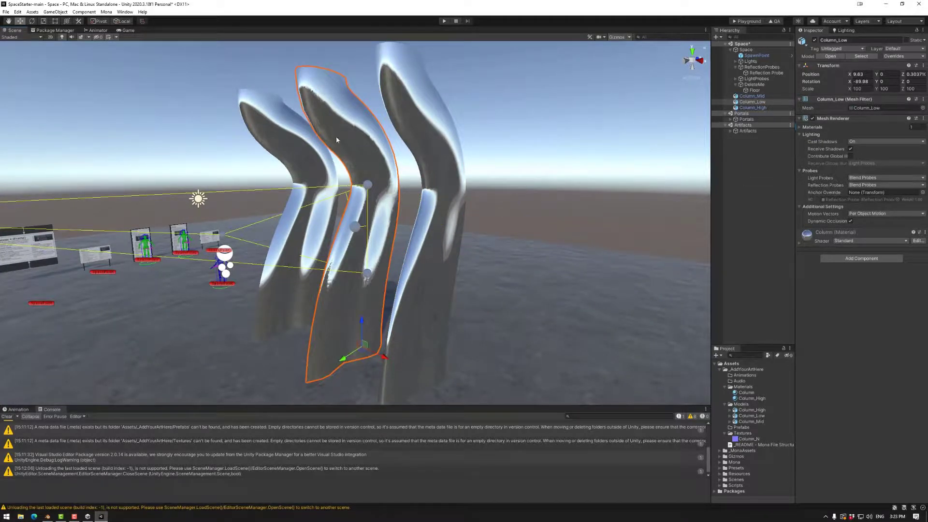
pyautogui.click(754, 399)
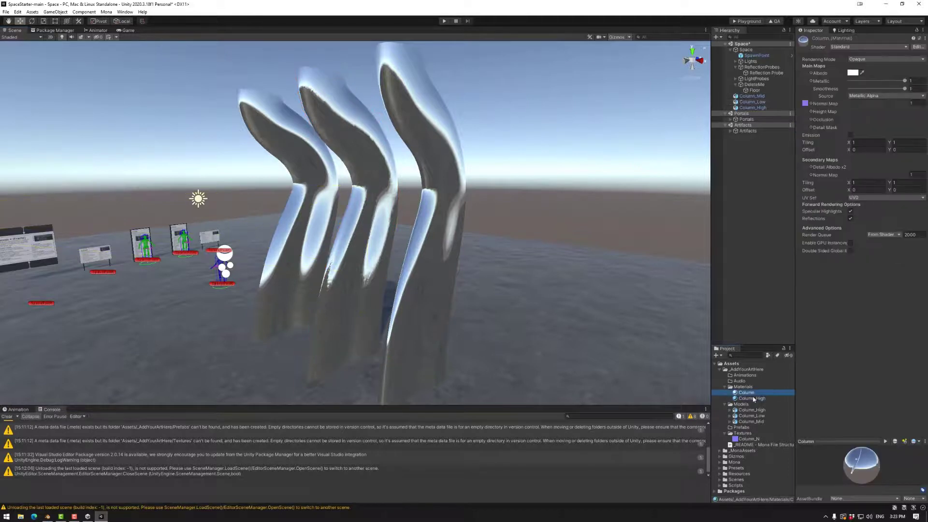
pyautogui.click(747, 392)
pyautogui.press('Delete')
pyautogui.click(484, 273)
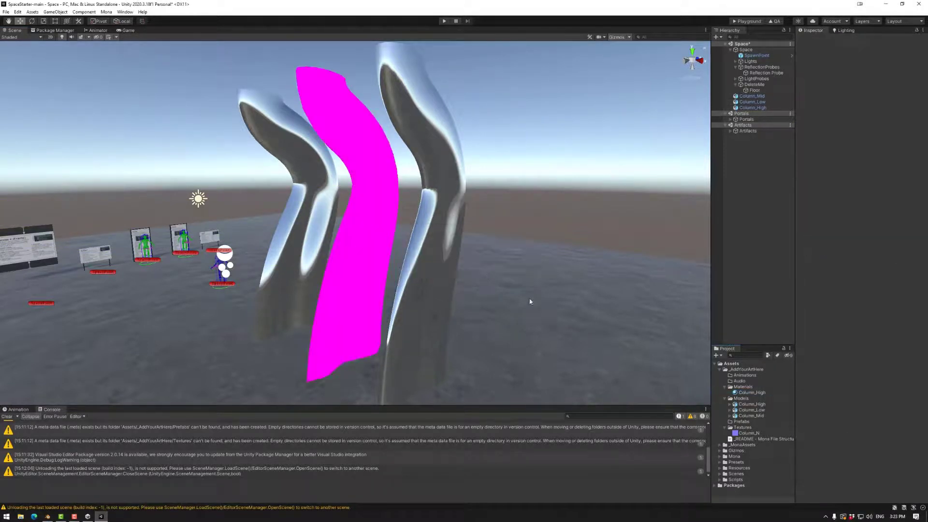
pyautogui.moveTo(746, 393); pyautogui.dragTo(364, 237)
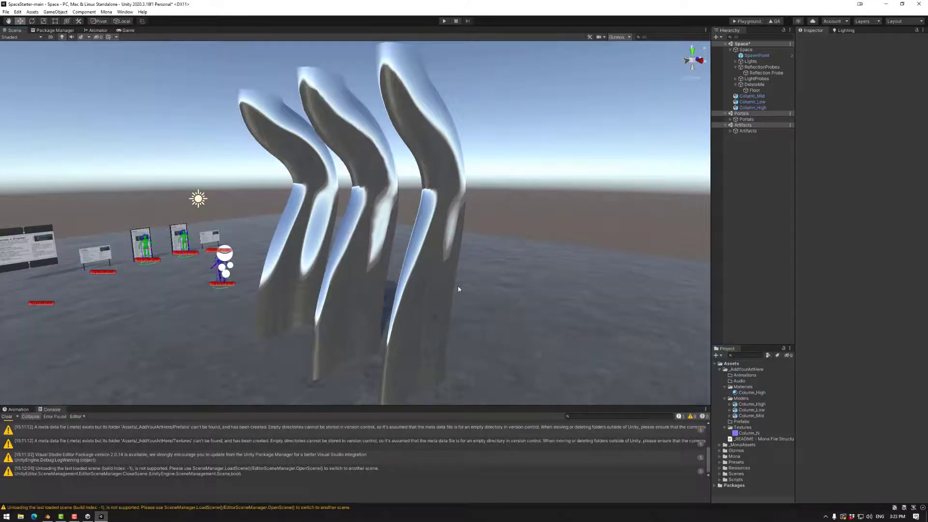
# - Move Column_High along X to about 14.64 so it stands on the other side of Column_Mid
pyautogui.click(306, 286)
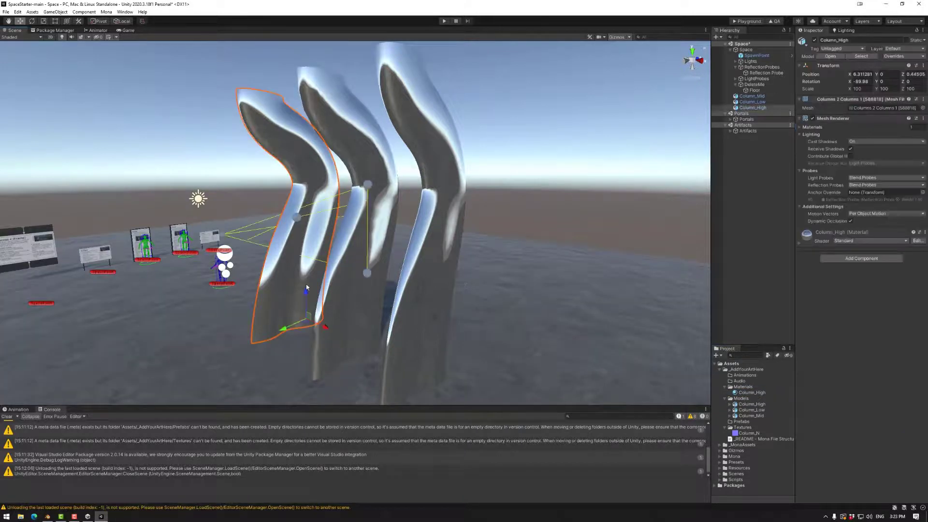
pyautogui.moveTo(329, 330); pyautogui.dragTo(535, 408)
pyautogui.moveTo(489, 327); pyautogui.dragTo(431, 294, button='middle')
pyautogui.scroll(-3, 450, 311)
pyautogui.moveTo(392, 267); pyautogui.dragTo(415, 268, button='right')
pyautogui.moveTo(414, 268); pyautogui.dragTo(445, 275, button='middle')
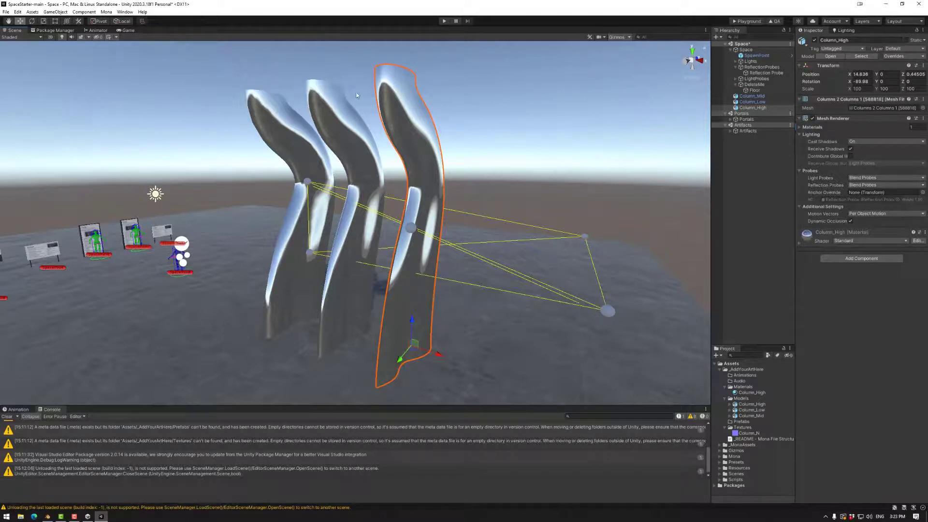
# - Display the scene in Wireframe to compare the mesh density of the three columns
pyautogui.scroll(1, 394, 262)
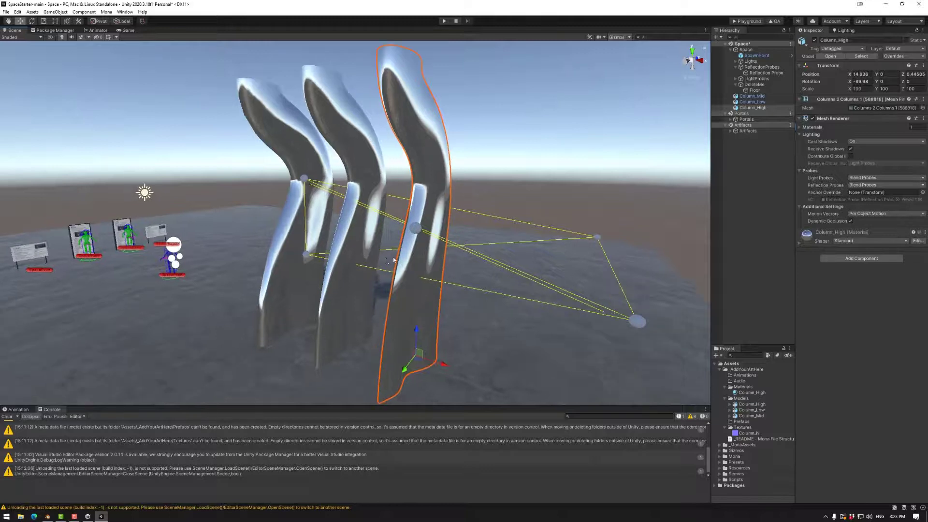
pyautogui.click(28, 38)
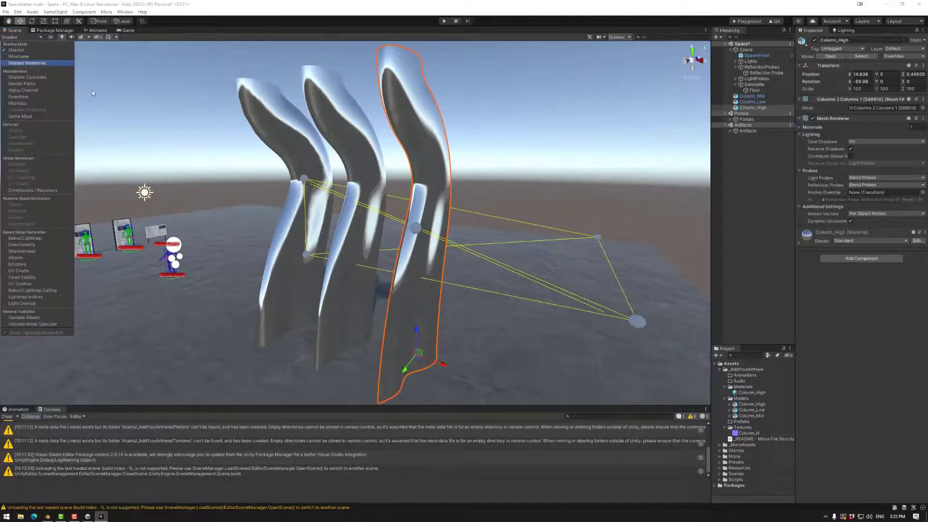
pyautogui.click(18, 56)
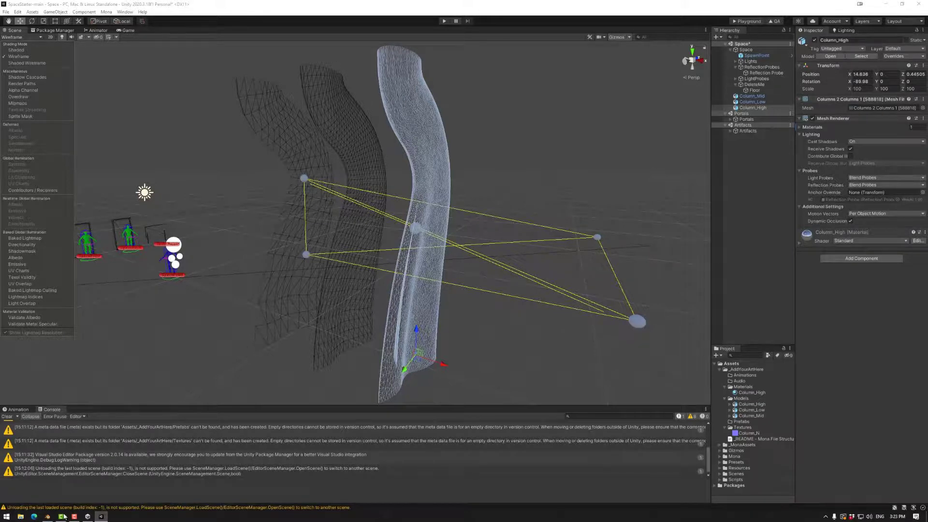
# - Switch to Blender, enter Edit Mode on Column_Mid, and bring the base of the column into close view
pyautogui.click(48, 517)
pyautogui.click(808, 74)
pyautogui.press('Tab')
pyautogui.moveTo(338, 319); pyautogui.dragTo(406, 314, button='middle')
pyautogui.scroll(2, 369, 347)
pyautogui.keyDown('shift'); pyautogui.moveTo(369, 383); pyautogui.dragTo(414, 317, button='middle'); pyautogui.keyUp('shift')
pyautogui.keyDown('alt'); pyautogui.click(382, 395); pyautogui.keyUp('alt')
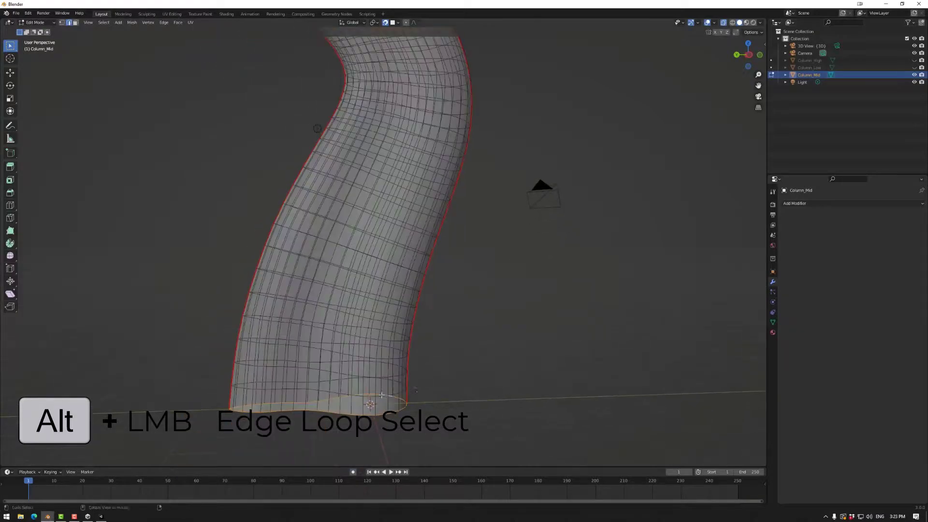
pyautogui.keyDown('alt'); pyautogui.click(404, 389); pyautogui.keyUp('alt')
pyautogui.moveTo(404, 389); pyautogui.dragTo(402, 381, button='middle')
pyautogui.keyDown('alt'); pyautogui.click(397, 358); pyautogui.keyUp('alt')
pyautogui.keyDown('alt'); pyautogui.click(392, 394); pyautogui.keyUp('alt')
pyautogui.keyDown('alt'); pyautogui.click(387, 393); pyautogui.keyUp('alt')
pyautogui.keyDown('alt'); pyautogui.keyDown('shift'); pyautogui.click(398, 360); pyautogui.keyUp('shift'); pyautogui.keyUp('alt')
pyautogui.keyDown('alt'); pyautogui.keyDown('shift'); pyautogui.click(406, 327); pyautogui.keyUp('shift'); pyautogui.keyUp('alt')
pyautogui.keyDown('alt'); pyautogui.keyDown('shift'); pyautogui.click(417, 290); pyautogui.keyUp('shift'); pyautogui.keyUp('alt')
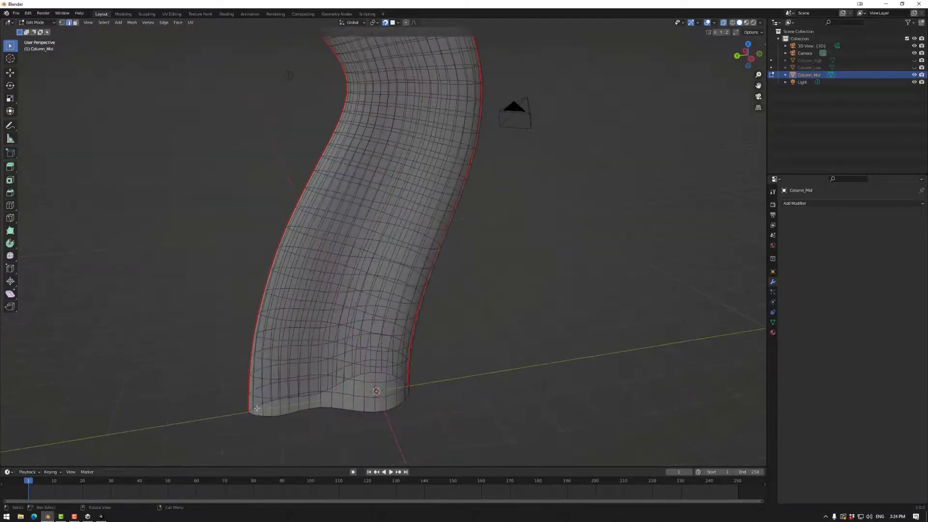
pyautogui.keyDown('alt'); pyautogui.keyDown('shift'); pyautogui.click(271, 410); pyautogui.keyUp('shift'); pyautogui.keyUp('alt')
pyautogui.keyDown('alt'); pyautogui.keyDown('shift'); pyautogui.click(296, 412); pyautogui.keyUp('shift'); pyautogui.keyUp('alt')
pyautogui.scroll(2, 302, 410)
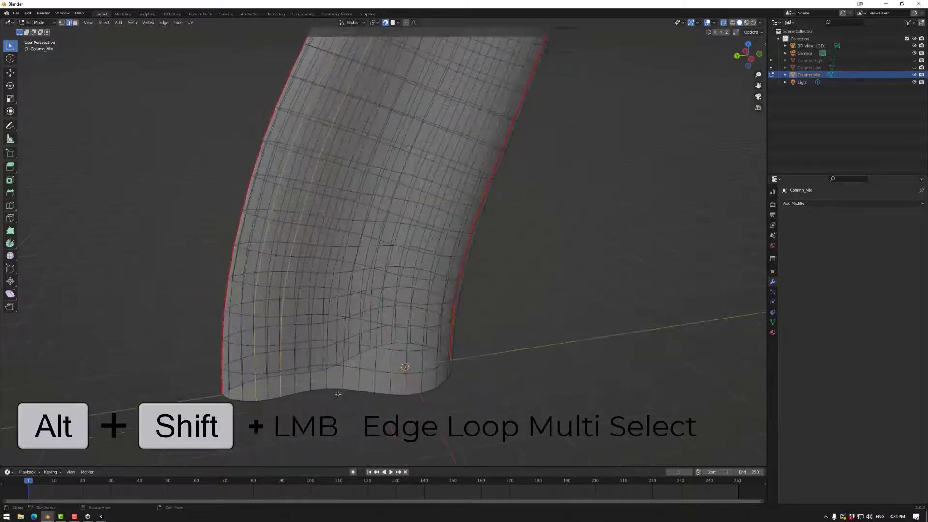
pyautogui.hotkey('alt', 'a')
pyautogui.keyDown('alt'); pyautogui.click(280, 392); pyautogui.keyUp('alt')
pyautogui.keyDown('alt'); pyautogui.keyDown('shift'); pyautogui.click(310, 383); pyautogui.keyUp('shift'); pyautogui.keyUp('alt')
pyautogui.keyDown('alt'); pyautogui.keyDown('shift'); pyautogui.click(342, 382); pyautogui.keyUp('shift'); pyautogui.keyUp('alt')
pyautogui.hotkey('ctrl', 'z')
pyautogui.hotkey('alt', 'a')
# - Select several spaced vertical edge loops near the base of Column_Mid and dissolve their edges
pyautogui.keyDown('alt'); pyautogui.click(359, 380); pyautogui.keyUp('alt')
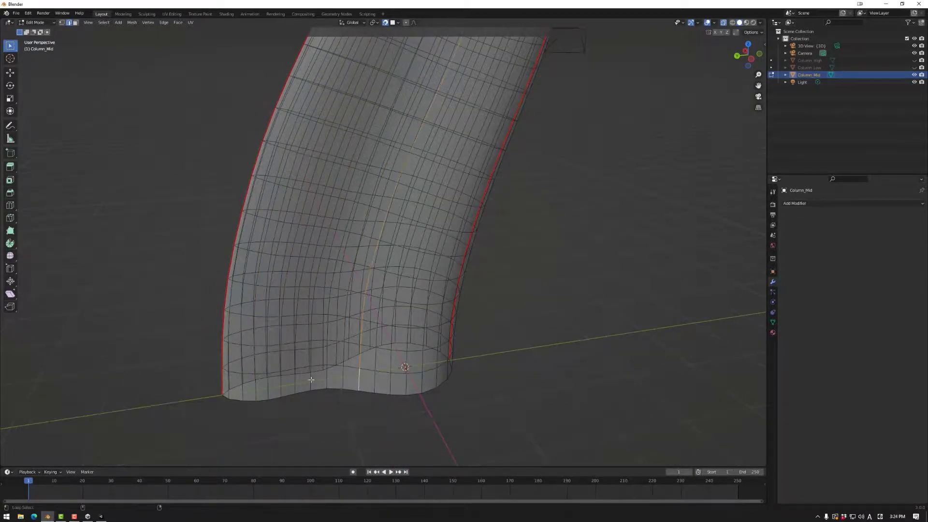
pyautogui.keyDown('alt'); pyautogui.keyDown('shift'); pyautogui.click(310, 380); pyautogui.keyUp('shift'); pyautogui.keyUp('alt')
pyautogui.keyDown('alt'); pyautogui.keyDown('shift'); pyautogui.click(281, 388); pyautogui.keyUp('shift'); pyautogui.keyUp('alt')
pyautogui.moveTo(416, 415); pyautogui.dragTo(367, 435, button='middle')
pyautogui.press('x')
pyautogui.click(378, 453)
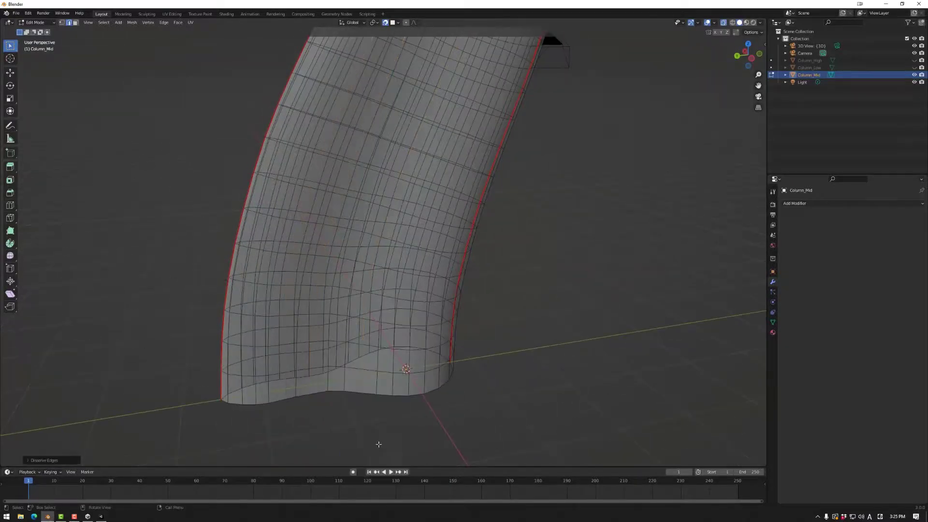
# - Dissolve further vertical edge loops on the opposite side of Column_Mid
pyautogui.scroll(-3, 379, 444)
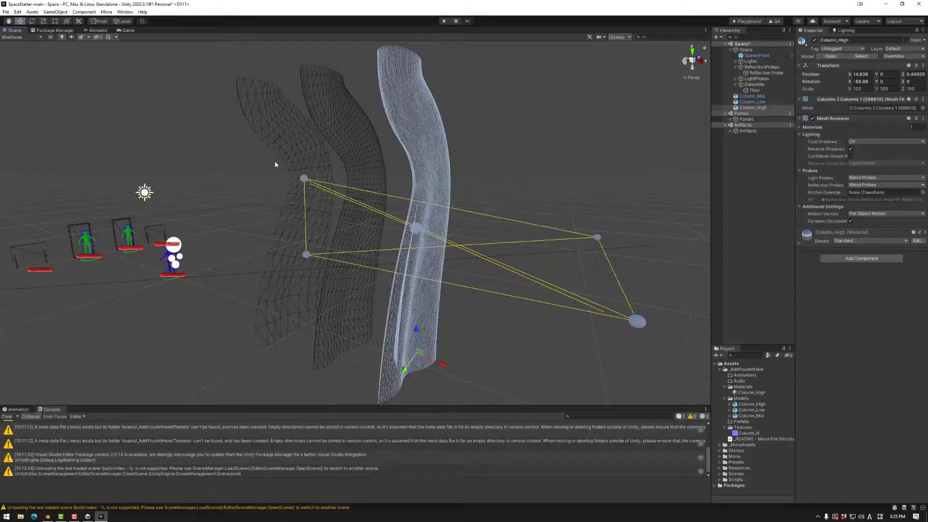
pyautogui.scroll(3, 257, 200)
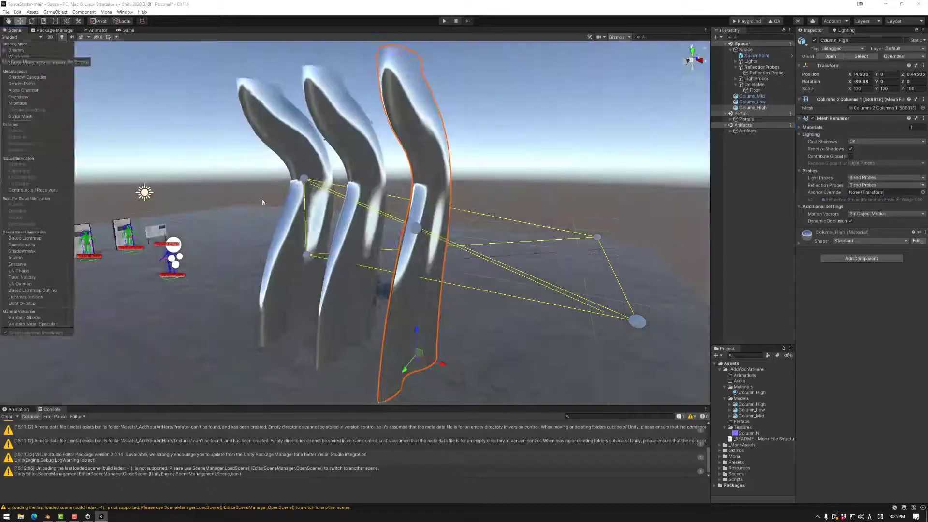
pyautogui.moveTo(256, 200); pyautogui.dragTo(247, 201, button='middle')
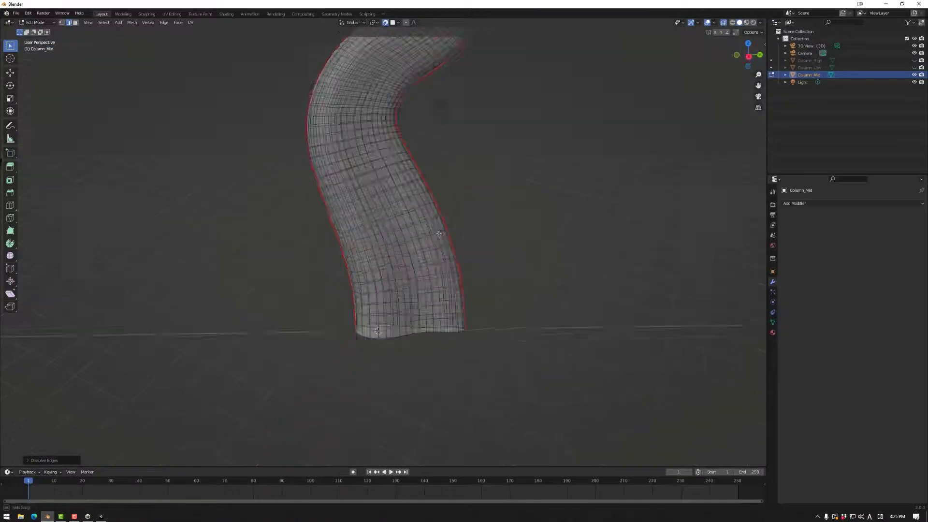
pyautogui.scroll(3, 448, 352)
pyautogui.moveTo(440, 345); pyautogui.dragTo(376, 245, button='middle')
pyautogui.press('x')
pyautogui.click(431, 374)
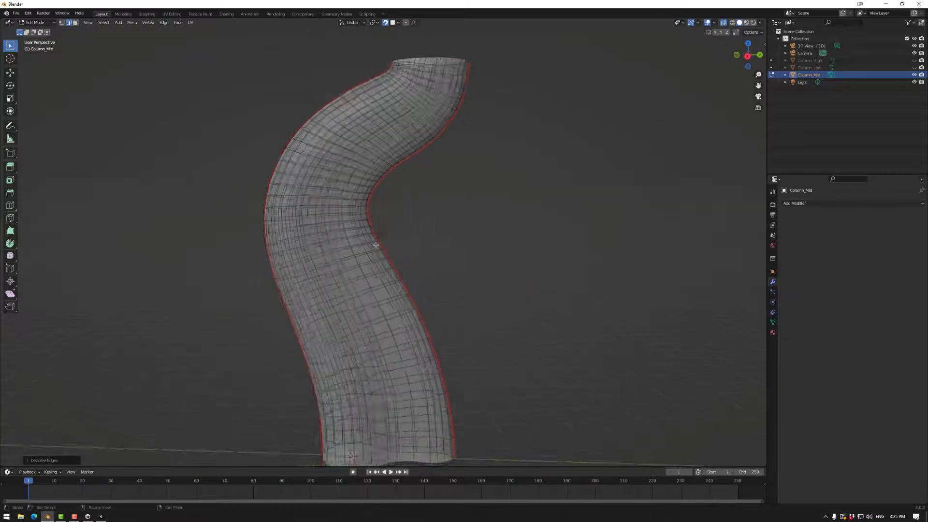
# - Dissolve redundant horizontal edge loops along the straighter middle section of Column_Mid
pyautogui.scroll(2, 376, 245)
pyautogui.moveTo(285, 244); pyautogui.dragTo(324, 188, button='middle')
pyautogui.keyDown('alt'); pyautogui.click(329, 218); pyautogui.keyUp('alt')
pyautogui.keyDown('alt'); pyautogui.keyDown('shift'); pyautogui.click(323, 200); pyautogui.keyUp('shift'); pyautogui.keyUp('alt')
pyautogui.press('x')
pyautogui.click(499, 233)
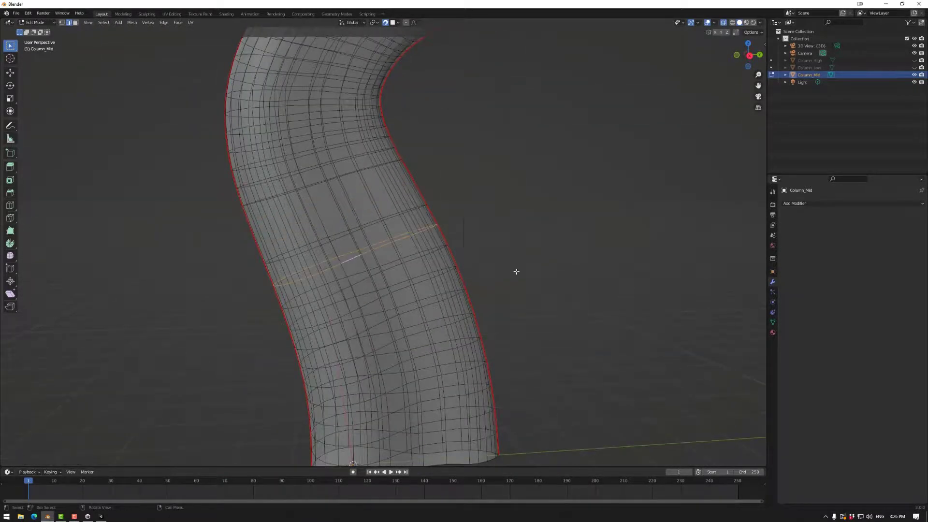
pyautogui.moveTo(515, 271); pyautogui.dragTo(470, 276, button='middle')
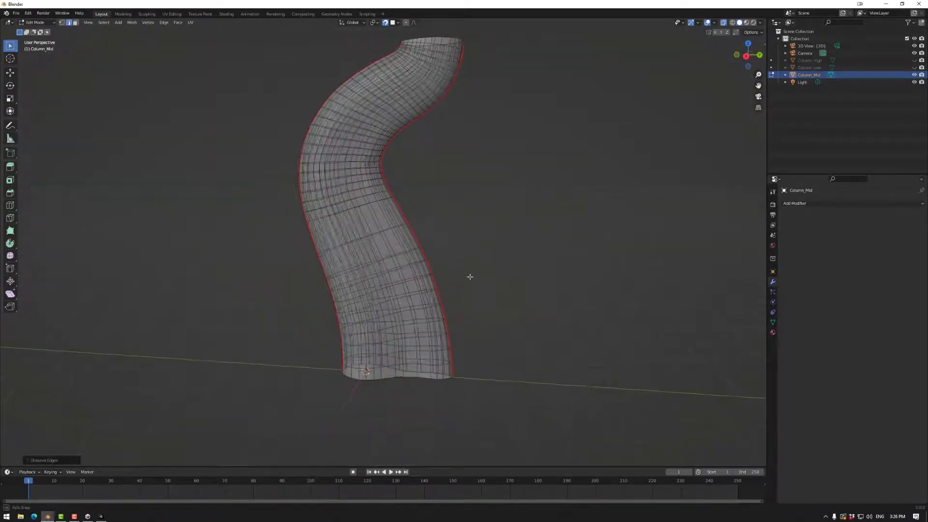
pyautogui.scroll(2, 413, 160)
pyautogui.scroll(2, 414, 145)
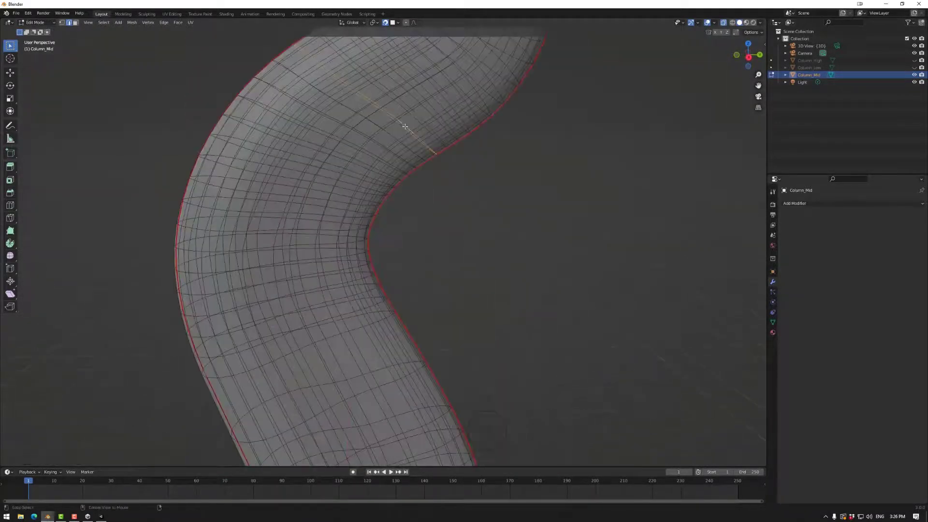
pyautogui.scroll(-2, 412, 199)
pyautogui.keyDown('alt'); pyautogui.click(396, 156); pyautogui.keyUp('alt')
# - Leave Edit Mode and export the thinned Column_Mid as FBX
pyautogui.press('Tab')
pyautogui.scroll(-5, 386, 302)
pyautogui.click(15, 14)
pyautogui.moveTo(21, 117)
pyautogui.click(124, 139)
pyautogui.click(586, 359)
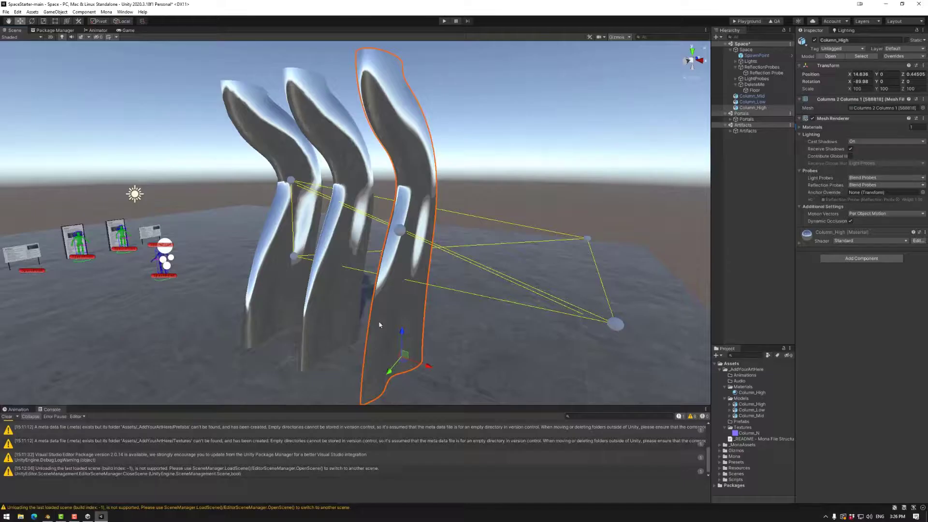
# - Compare the three columns in Unity in the Wireframe view and return the scene to Shaded
pyautogui.moveTo(380, 325)
pyautogui.keyDown('alt'); pyautogui.mouseDown()
pyautogui.moveTo(227, 317)
pyautogui.moveTo(367, 329)
pyautogui.mouseUp(); pyautogui.keyUp('alt')
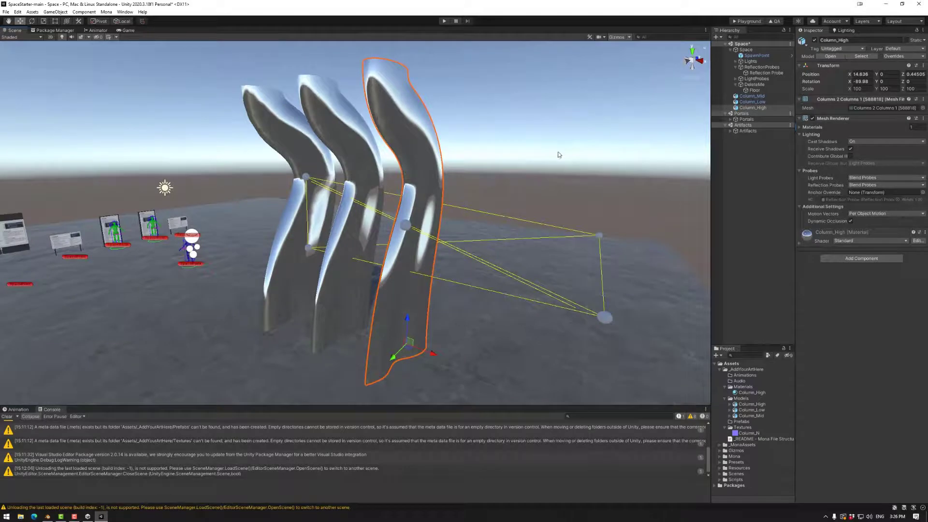
pyautogui.click(20, 37)
pyautogui.click(18, 57)
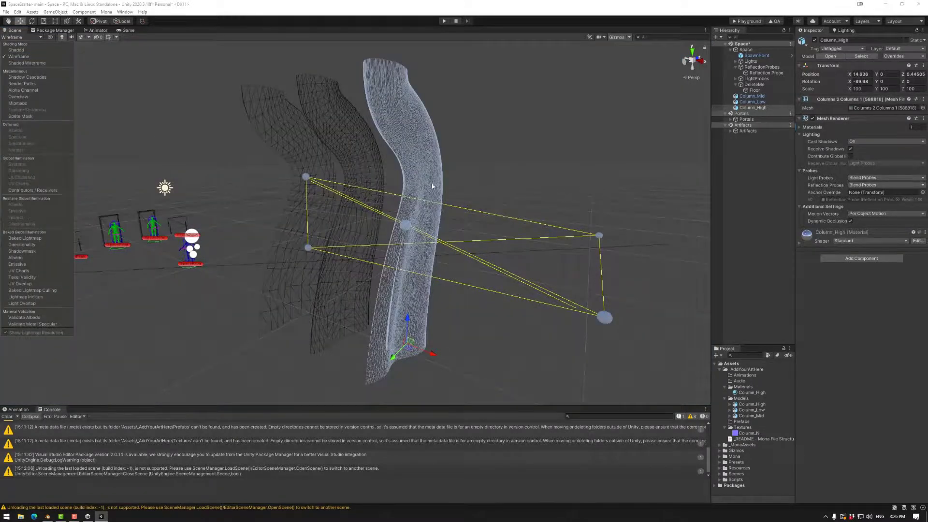
pyautogui.click(16, 50)
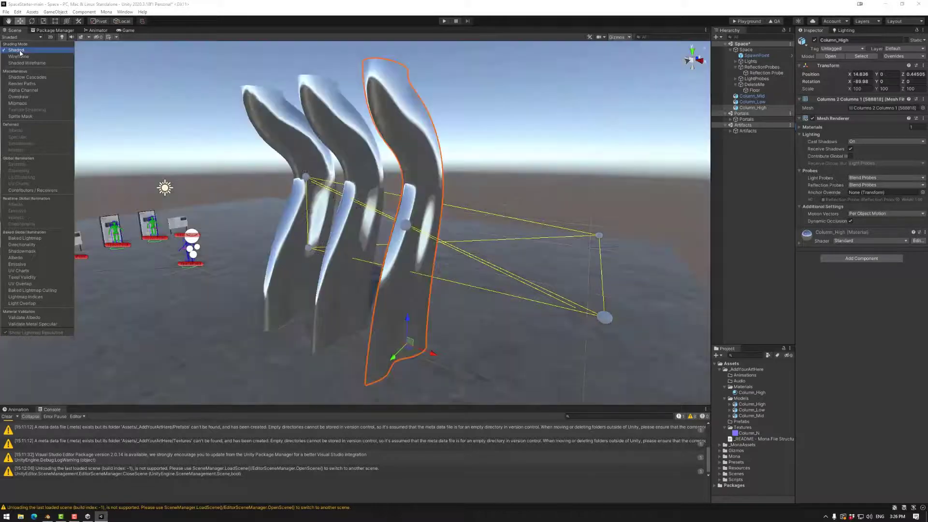
pyautogui.click(490, 180)
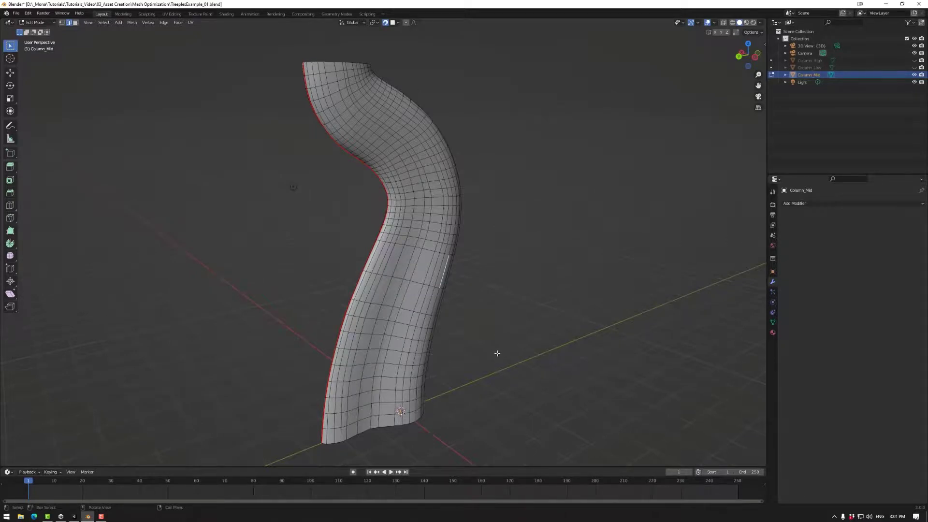
# - In Blender, select most horizontal edge loops along the full height of Column_Mid, keeping a few at the bends, and dissolve their edges
pyautogui.moveTo(496, 354); pyautogui.dragTo(475, 358, button='middle')
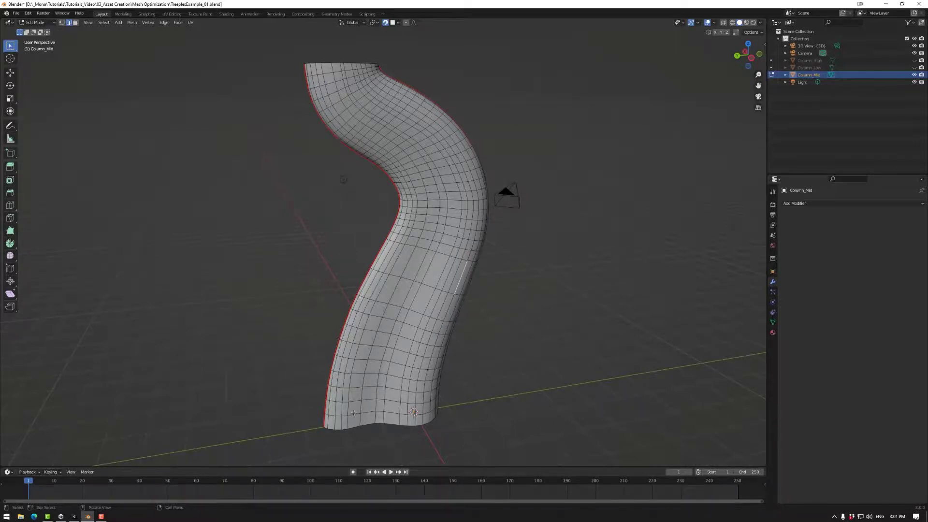
pyautogui.moveTo(349, 392); pyautogui.dragTo(430, 156, button='middle')
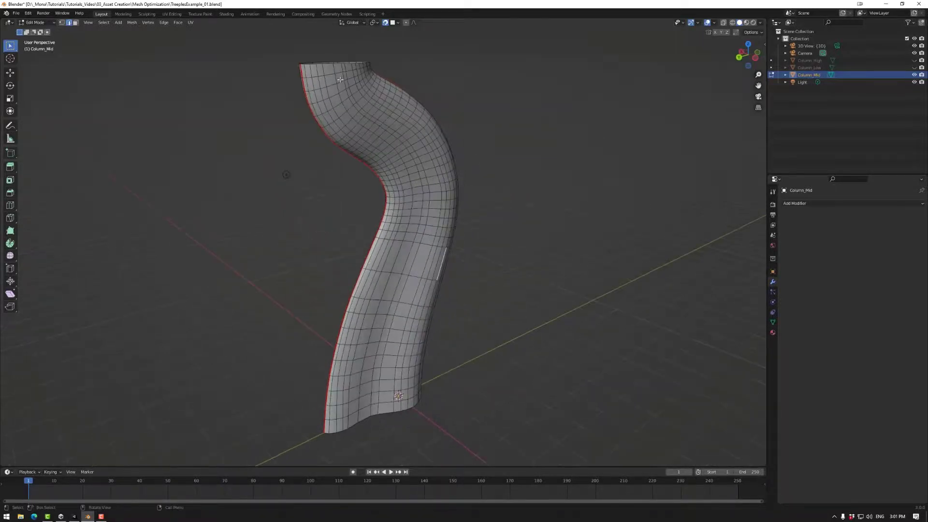
pyautogui.moveTo(407, 253); pyautogui.dragTo(412, 326, button='middle')
pyautogui.keyDown('alt'); pyautogui.click(364, 384); pyautogui.keyUp('alt')
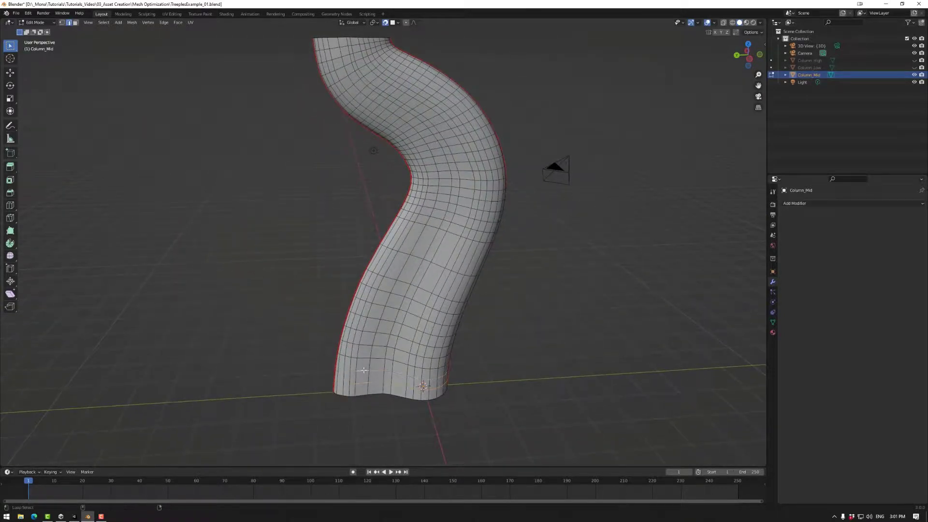
pyautogui.keyDown('alt'); pyautogui.click(362, 358); pyautogui.keyUp('alt')
pyautogui.keyDown('alt'); pyautogui.keyDown('shift'); pyautogui.click(362, 369); pyautogui.keyUp('shift'); pyautogui.keyUp('alt')
pyautogui.keyDown('alt'); pyautogui.keyDown('shift'); pyautogui.click(362, 381); pyautogui.keyUp('shift'); pyautogui.keyUp('alt')
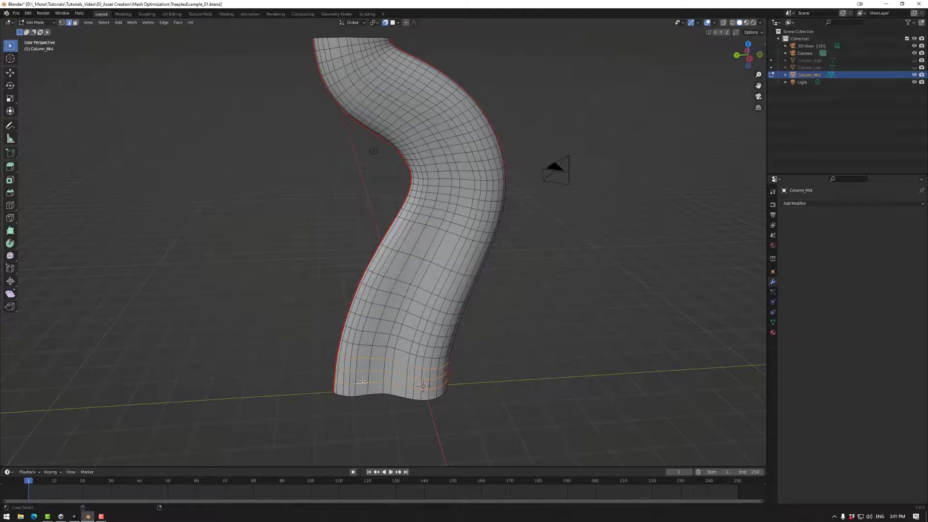
pyautogui.keyDown('alt'); pyautogui.keyDown('shift'); pyautogui.click(374, 332); pyautogui.keyUp('shift'); pyautogui.keyUp('alt')
pyautogui.keyDown('alt'); pyautogui.keyDown('shift'); pyautogui.click(380, 319); pyautogui.keyUp('shift'); pyautogui.keyUp('alt')
pyautogui.keyDown('alt'); pyautogui.keyDown('shift'); pyautogui.click(385, 305); pyautogui.keyUp('shift'); pyautogui.keyUp('alt')
pyautogui.keyDown('alt'); pyautogui.keyDown('shift'); pyautogui.click(393, 279); pyautogui.keyUp('shift'); pyautogui.keyUp('alt')
pyautogui.keyDown('alt'); pyautogui.keyDown('shift'); pyautogui.click(405, 253); pyautogui.keyUp('shift'); pyautogui.keyUp('alt')
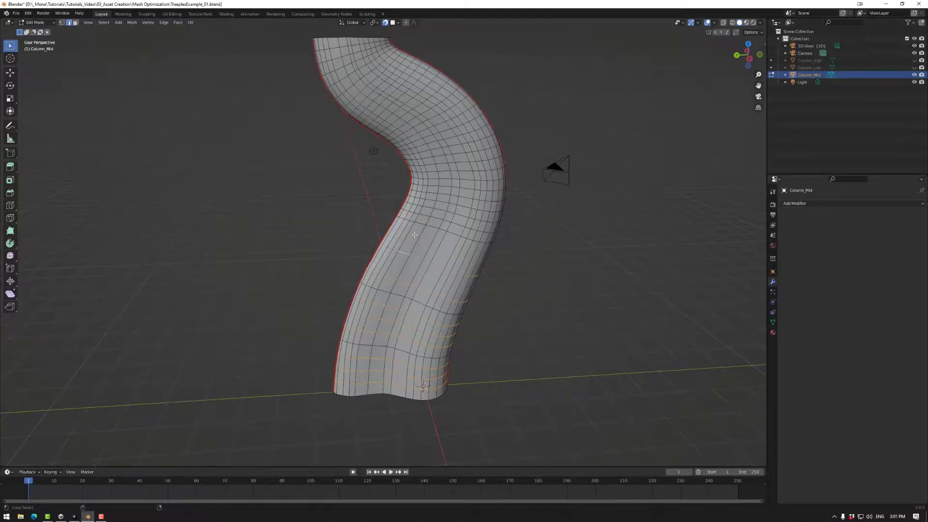
pyautogui.keyDown('alt'); pyautogui.keyDown('shift'); pyautogui.click(437, 187); pyautogui.keyUp('shift'); pyautogui.keyUp('alt')
pyautogui.keyDown('alt'); pyautogui.keyDown('shift'); pyautogui.click(432, 176); pyautogui.keyUp('shift'); pyautogui.keyUp('alt')
pyautogui.keyDown('alt'); pyautogui.keyDown('shift'); pyautogui.click(426, 162); pyautogui.keyUp('shift'); pyautogui.keyUp('alt')
pyautogui.keyDown('alt'); pyautogui.keyDown('shift'); pyautogui.click(418, 147); pyautogui.keyUp('shift'); pyautogui.keyUp('alt')
pyautogui.keyDown('alt'); pyautogui.keyDown('shift'); pyautogui.click(411, 135); pyautogui.keyUp('shift'); pyautogui.keyUp('alt')
pyautogui.keyDown('alt'); pyautogui.keyDown('shift'); pyautogui.click(400, 125); pyautogui.keyUp('shift'); pyautogui.keyUp('alt')
pyautogui.keyDown('alt'); pyautogui.keyDown('shift'); pyautogui.click(391, 117); pyautogui.keyUp('shift'); pyautogui.keyUp('alt')
pyautogui.keyDown('alt'); pyautogui.keyDown('shift'); pyautogui.click(354, 73); pyautogui.keyUp('shift'); pyautogui.keyUp('alt')
pyautogui.keyDown('alt'); pyautogui.keyDown('shift'); pyautogui.click(356, 63); pyautogui.keyUp('shift'); pyautogui.keyUp('alt')
pyautogui.keyDown('alt'); pyautogui.keyDown('shift'); pyautogui.click(356, 52); pyautogui.keyUp('shift'); pyautogui.keyUp('alt')
pyautogui.moveTo(281, 256)
pyautogui.mouseDown(button='middle')
pyautogui.moveTo(362, 263)
pyautogui.moveTo(290, 265)
pyautogui.mouseUp(button='middle')
pyautogui.press('x')
pyautogui.click(532, 353)
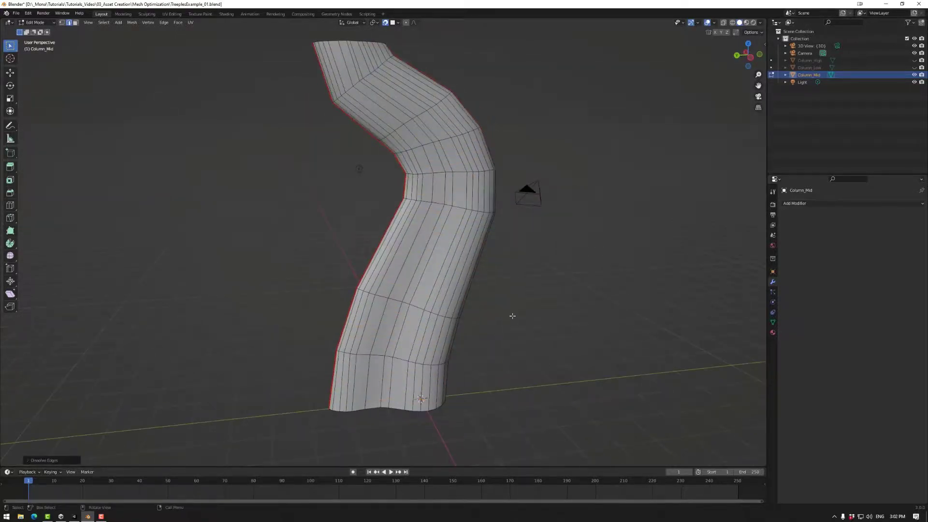
# - Dissolve redundant vertical edge loops on the flatter front face of Column_Mid near the base
pyautogui.moveTo(512, 316); pyautogui.dragTo(373, 370, button='middle')
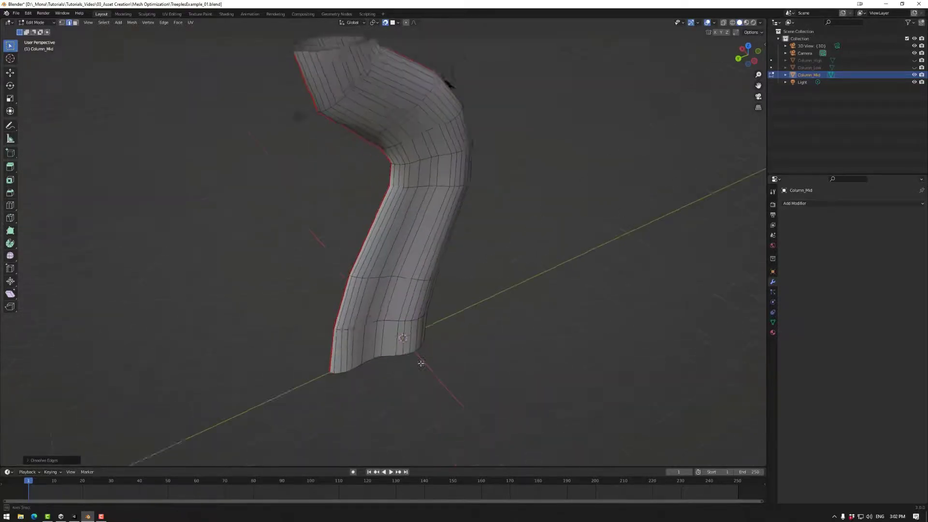
pyautogui.scroll(4, 373, 371)
pyautogui.keyDown('alt'); pyautogui.click(375, 364); pyautogui.keyUp('alt')
pyautogui.keyDown('alt'); pyautogui.keyDown('shift'); pyautogui.click(389, 368); pyautogui.keyUp('shift'); pyautogui.keyUp('alt')
pyautogui.press('x')
pyautogui.click(384, 374)
# - Dissolve alternate vertical edge loops around the rounded outer side of Column_Mid
pyautogui.keyDown('alt'); pyautogui.click(433, 365); pyautogui.keyUp('alt')
pyautogui.moveTo(424, 382); pyautogui.dragTo(459, 394, button='middle')
pyautogui.keyDown('alt'); pyautogui.keyDown('shift'); pyautogui.click(469, 368); pyautogui.keyUp('shift'); pyautogui.keyUp('alt')
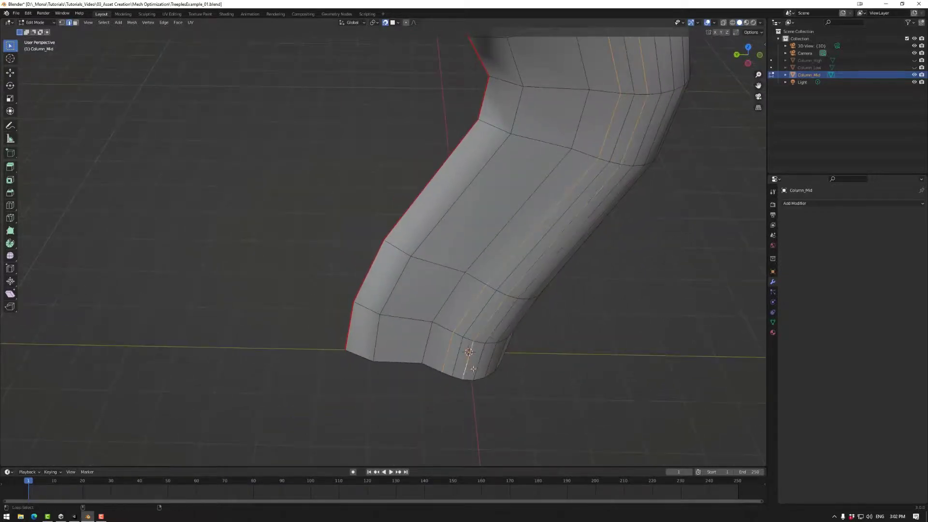
pyautogui.moveTo(517, 373); pyautogui.dragTo(466, 381, button='middle')
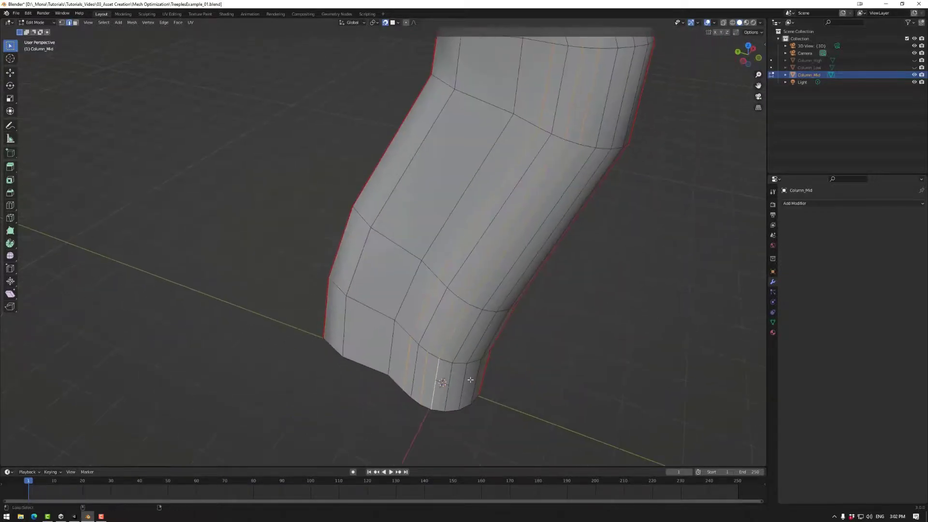
pyautogui.keyDown('alt'); pyautogui.keyDown('shift'); pyautogui.click(467, 382); pyautogui.keyUp('shift'); pyautogui.keyUp('alt')
pyautogui.press('x')
pyautogui.click(506, 402)
# - Dissolve redundant vertical edge loops on the back side of Column_Mid
pyautogui.moveTo(546, 367); pyautogui.dragTo(537, 239, button='middle')
pyautogui.keyDown('alt'); pyautogui.click(352, 378); pyautogui.keyUp('alt')
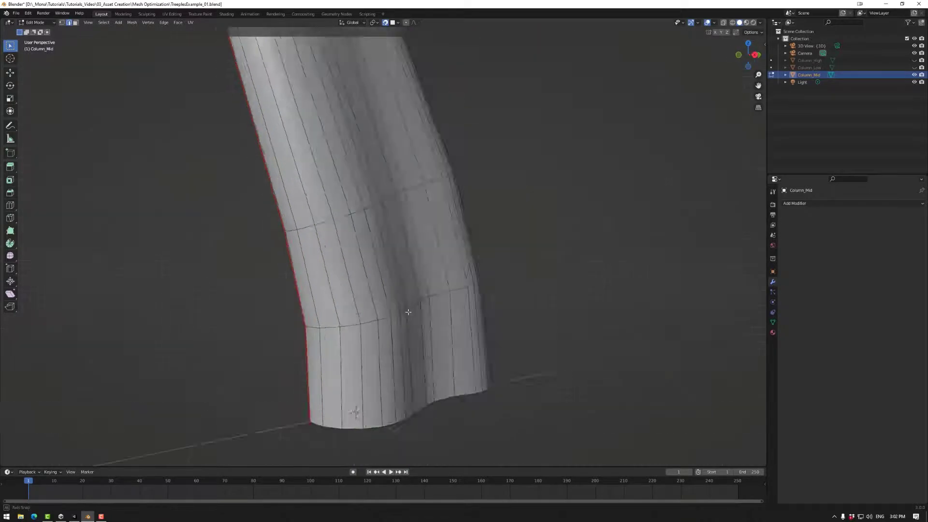
pyautogui.keyDown('alt'); pyautogui.click(268, 295); pyautogui.keyUp('alt')
pyautogui.keyDown('alt'); pyautogui.keyDown('shift'); pyautogui.click(308, 310); pyautogui.keyUp('shift'); pyautogui.keyUp('alt')
pyautogui.hotkey('ctrl', 'x')
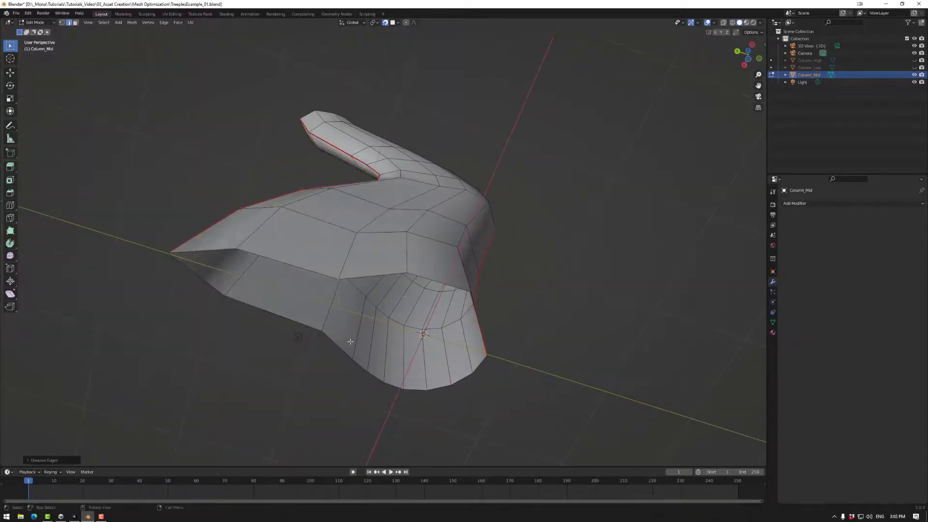
# - Dissolve the remaining alternate vertical edge loops on the curved wall seen through the open base of Column_Mid
pyautogui.keyDown('alt'); pyautogui.click(359, 338); pyautogui.keyUp('alt')
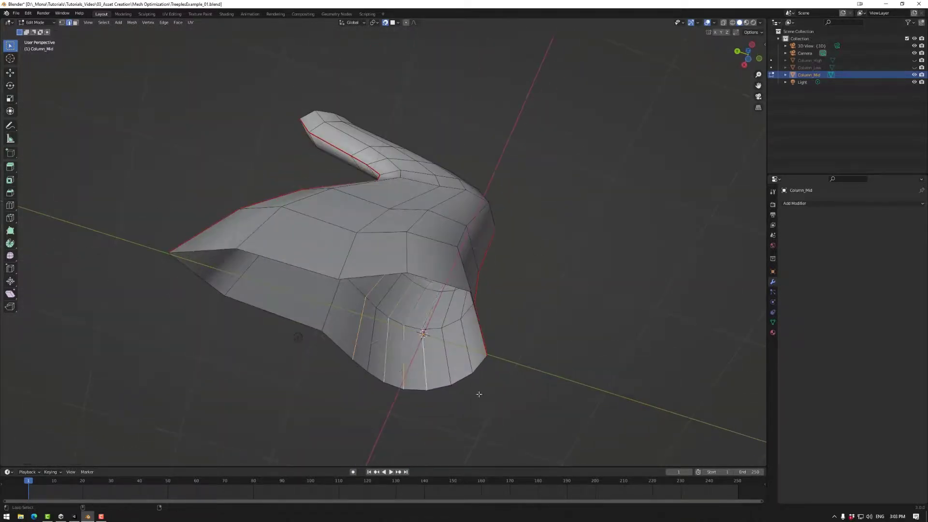
pyautogui.moveTo(478, 395); pyautogui.dragTo(469, 364, button='middle')
pyautogui.keyDown('alt'); pyautogui.keyDown('shift'); pyautogui.click(468, 357); pyautogui.keyUp('shift'); pyautogui.keyUp('alt')
pyautogui.press('x')
pyautogui.click(468, 373)
# - Turn on X-ray in vertex selection mode, select the whole Column_Mid mesh, and adjust its thickness with Shrink/Fatten
pyautogui.moveTo(422, 256); pyautogui.dragTo(403, 197, button='middle')
pyautogui.press('Tab')
pyautogui.press('Tab')
pyautogui.press('1')
pyautogui.moveTo(239, 51); pyautogui.dragTo(247, 68)
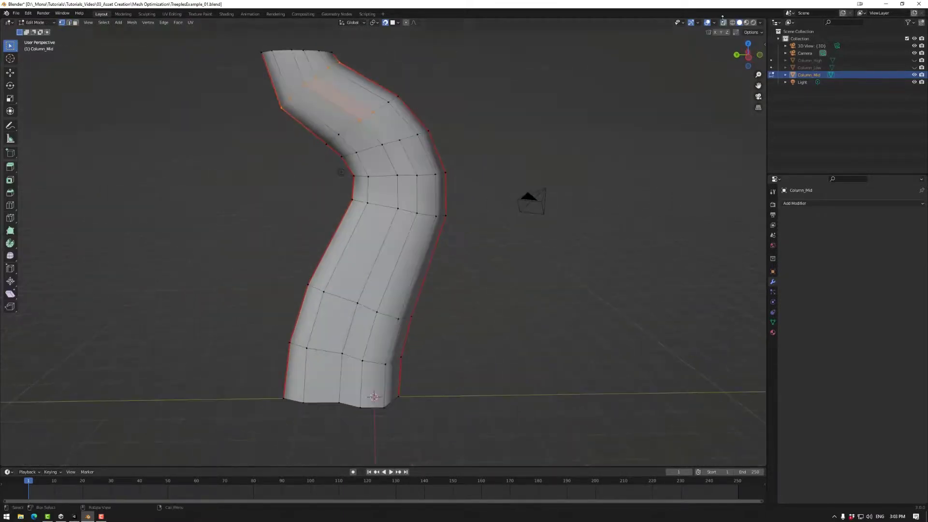
pyautogui.click(723, 22)
pyautogui.moveTo(258, 62); pyautogui.dragTo(479, 410)
pyautogui.moveTo(367, 254); pyautogui.dragTo(542, 281, button='middle')
pyautogui.click(549, 265)
pyautogui.press('a')
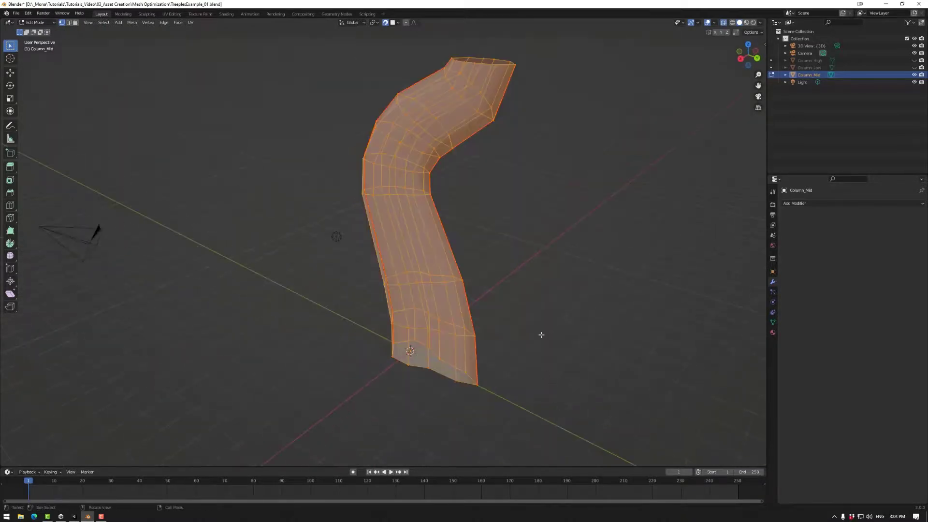
pyautogui.hotkey('alt', 's')
pyautogui.click(847, 138)
# - Flatten the top rim of Column_Mid by scaling its vertices to 0 along Z
pyautogui.moveTo(677, 193); pyautogui.dragTo(646, 84, button='middle')
pyautogui.moveTo(347, 76); pyautogui.dragTo(257, 49)
pyautogui.press('s')
pyautogui.press('z')
pyautogui.press('0')
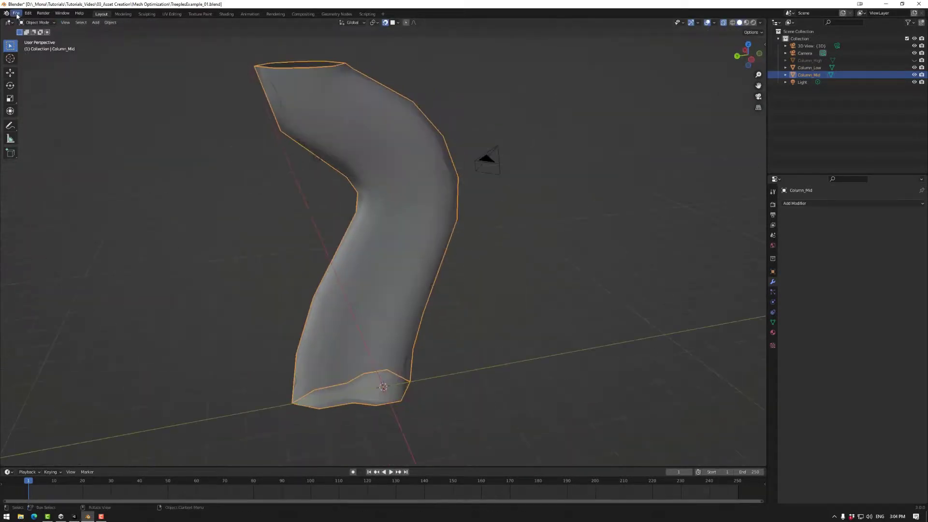
# - Apply the object's transform and export the simplified column as an FBX named Column_Collider in the Unity project's Models folder
pyautogui.click(16, 13)
pyautogui.click(114, 178)
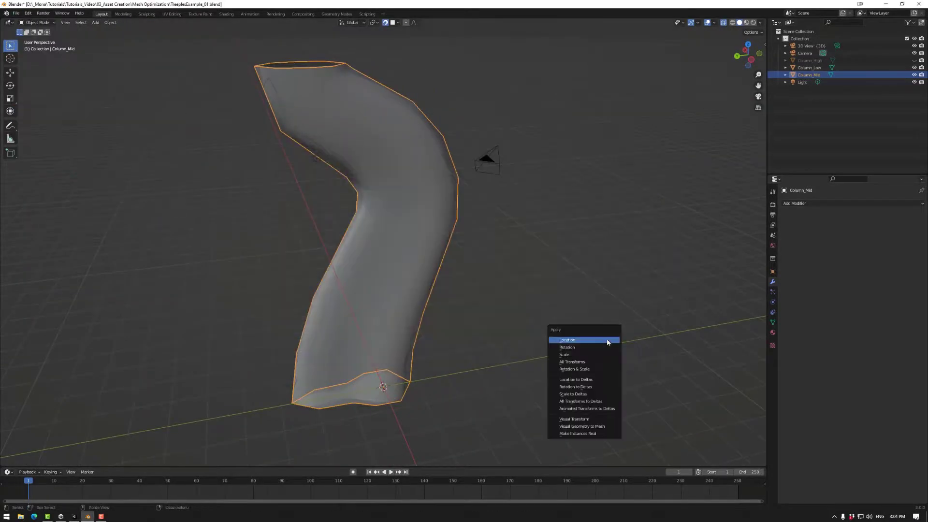
pyautogui.click(385, 161)
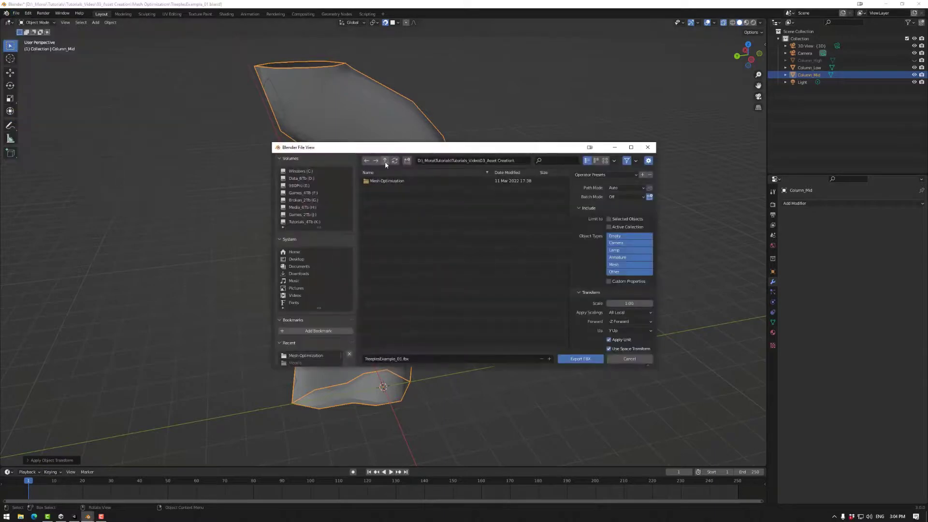
pyautogui.doubleClick(387, 180)
pyautogui.doubleClick(386, 188)
pyautogui.doubleClick(385, 182)
pyautogui.doubleClick(385, 181)
pyautogui.click(389, 358)
pyautogui.write('Column_Mid')
pyautogui.press('Return')
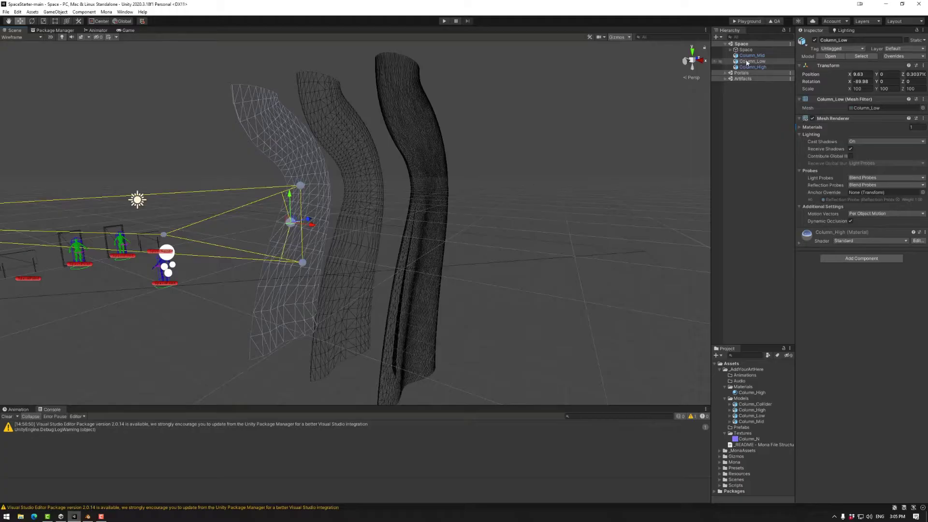
# - In Unity, check the three columns in the scene and add a Mesh Collider component to Column_Mid
pyautogui.click(752, 55)
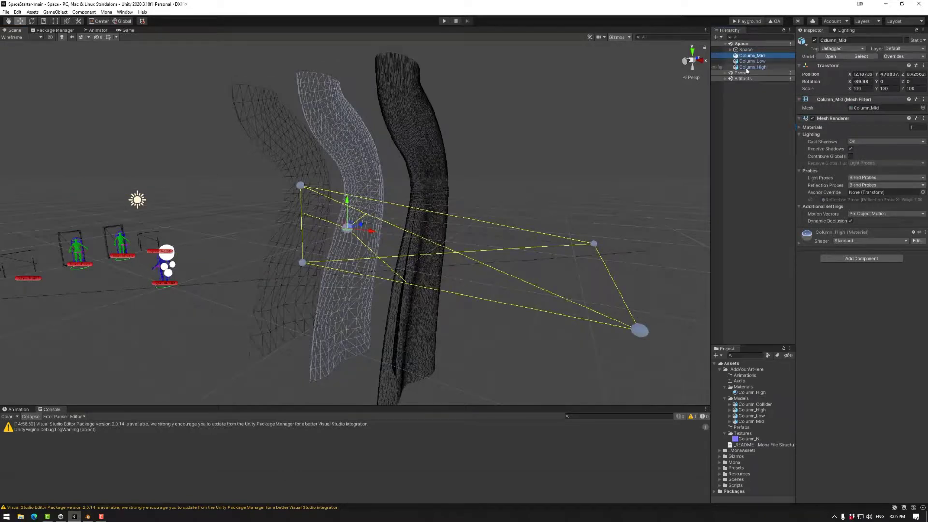
pyautogui.click(747, 61)
pyautogui.click(748, 67)
pyautogui.click(748, 56)
pyautogui.click(862, 259)
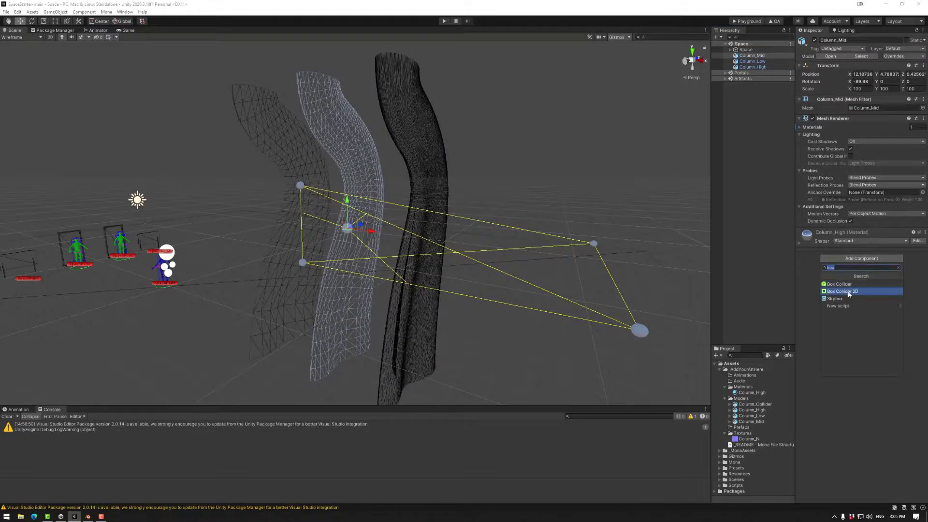
pyautogui.write('mesh')
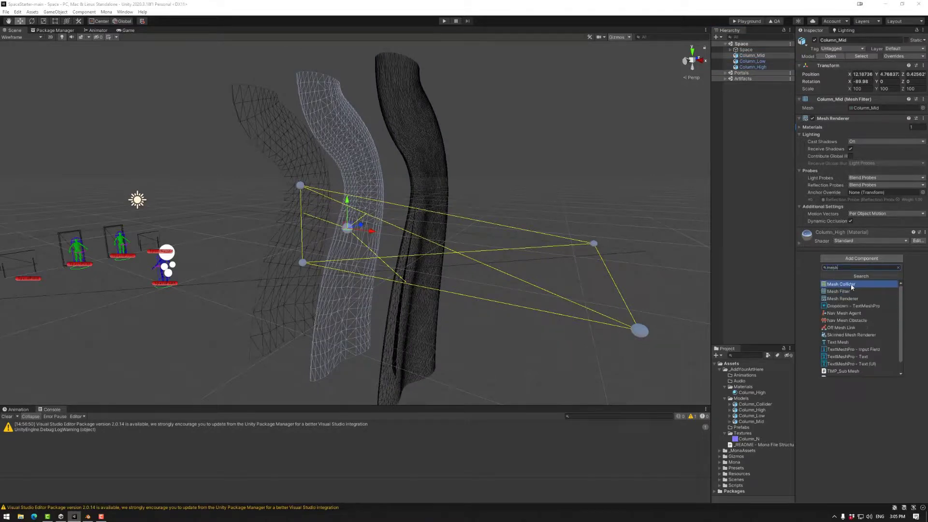
pyautogui.click(851, 284)
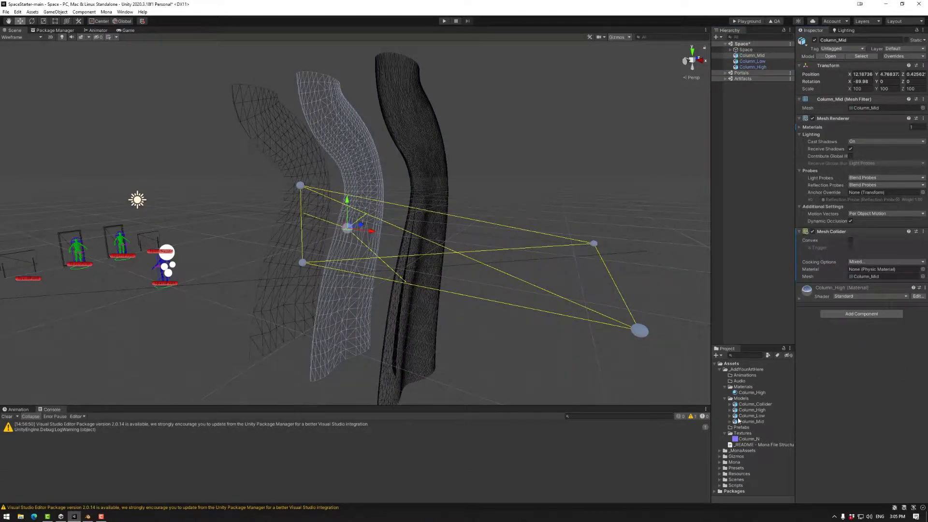
# - Assign the Column_Mid mesh inside the Column_Collider model as the mesh of Column_Mid's Mesh Collider
pyautogui.click(865, 277)
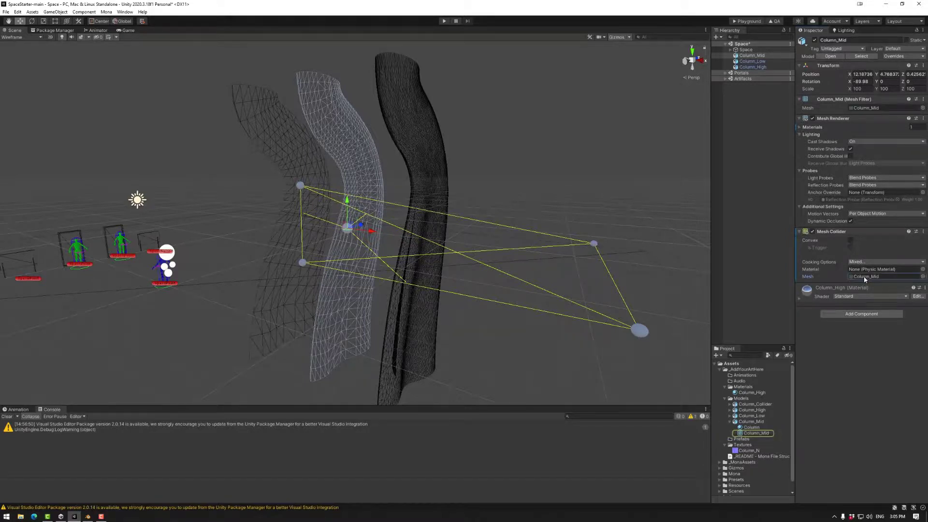
pyautogui.click(730, 404)
pyautogui.click(752, 416)
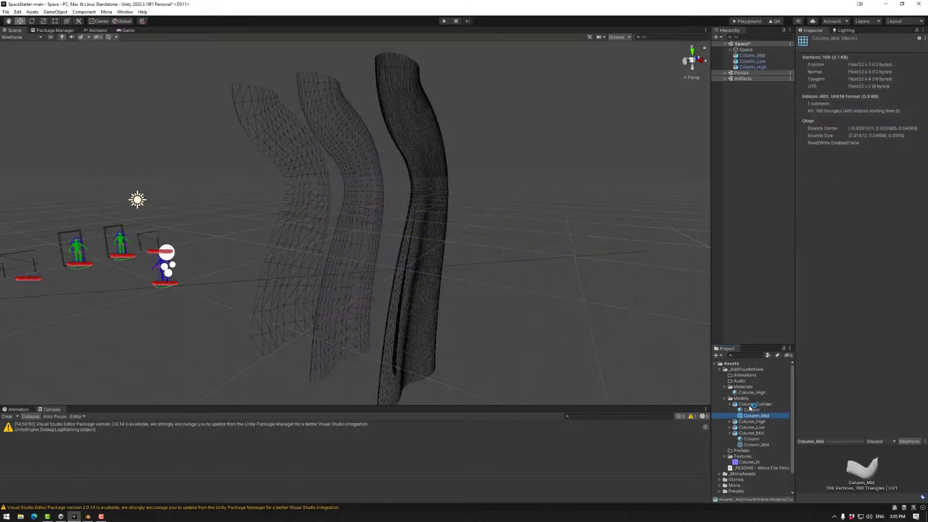
pyautogui.click(293, 211)
pyautogui.moveTo(752, 394); pyautogui.dragTo(838, 222)
pyautogui.click(751, 55)
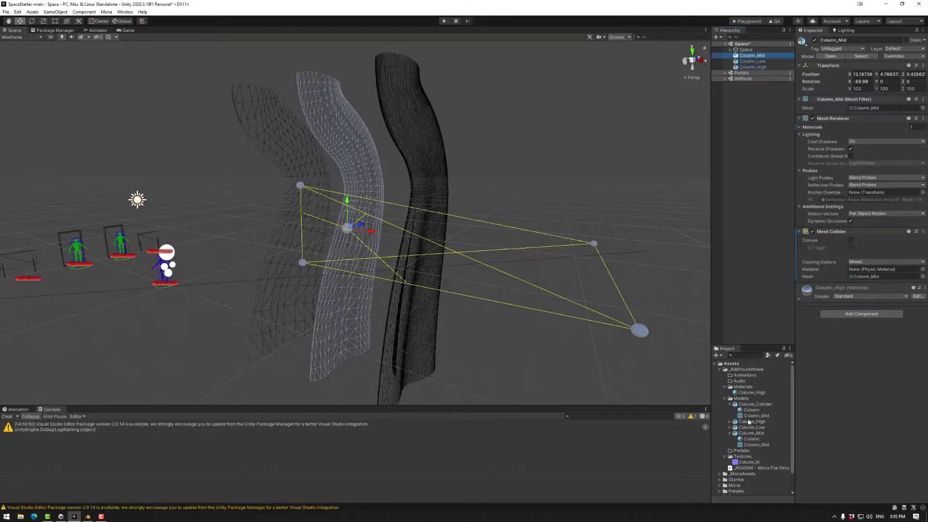
pyautogui.moveTo(749, 408); pyautogui.dragTo(864, 276)
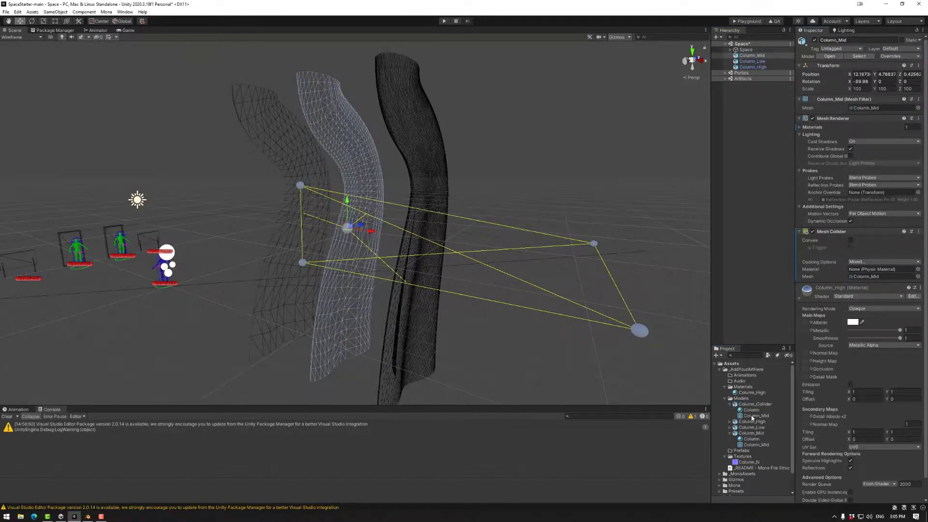
pyautogui.moveTo(753, 417); pyautogui.dragTo(868, 276)
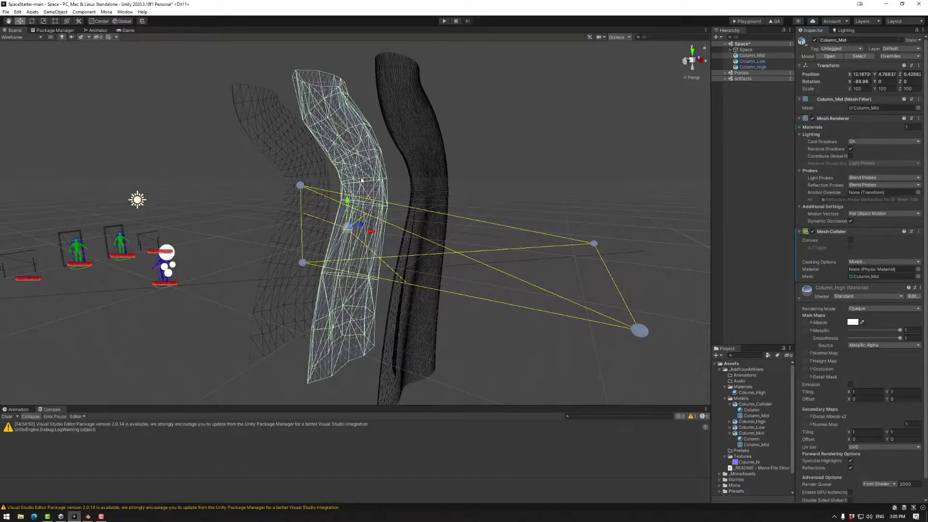
# - Add a Mesh Collider component to Column_High and assign it the Column_Mid mesh inside the Column_Collider model
pyautogui.moveTo(401, 210); pyautogui.dragTo(397, 183, button='right')
pyautogui.click(397, 184)
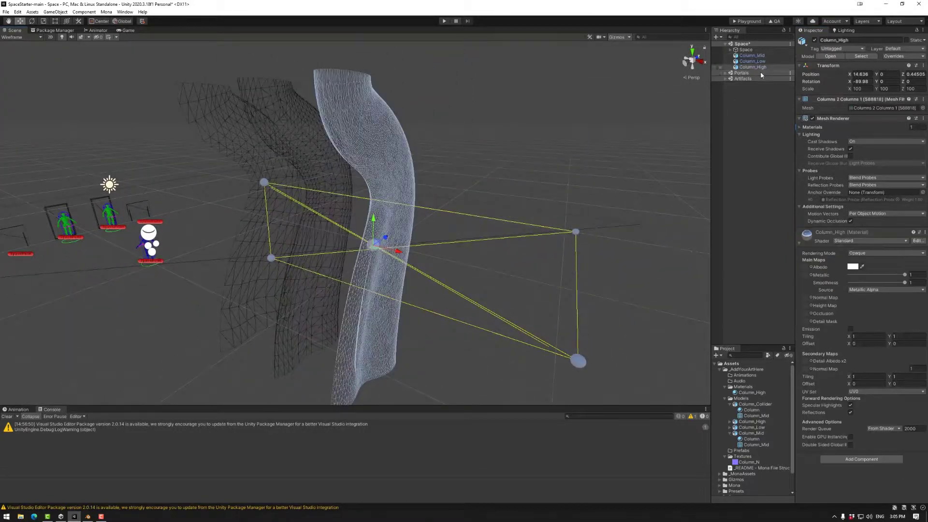
pyautogui.click(855, 460)
pyautogui.click(845, 416)
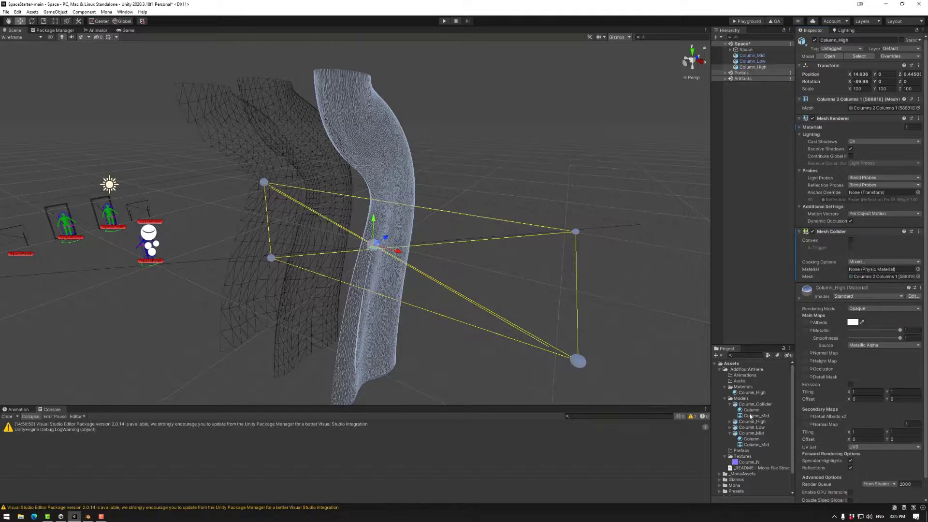
pyautogui.moveTo(866, 279); pyautogui.dragTo(867, 277)
# - Add a Mesh Collider component to Column_Low and assign it the Column_Mid mesh inside the Column_Collider model
pyautogui.click(244, 235)
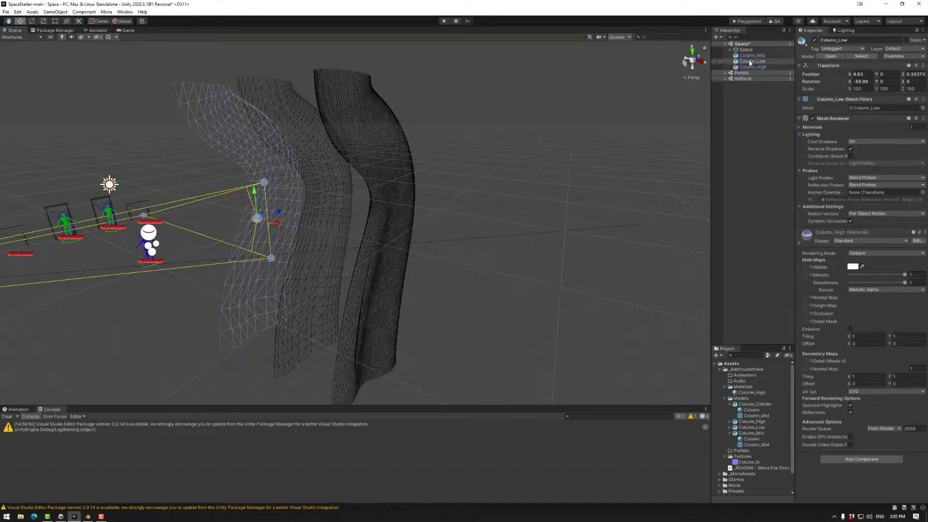
pyautogui.click(861, 459)
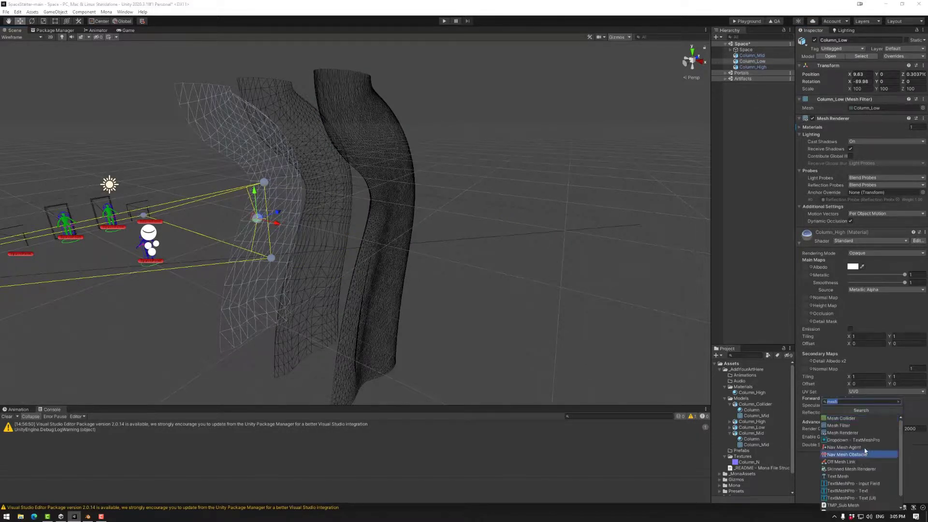
pyautogui.click(861, 425)
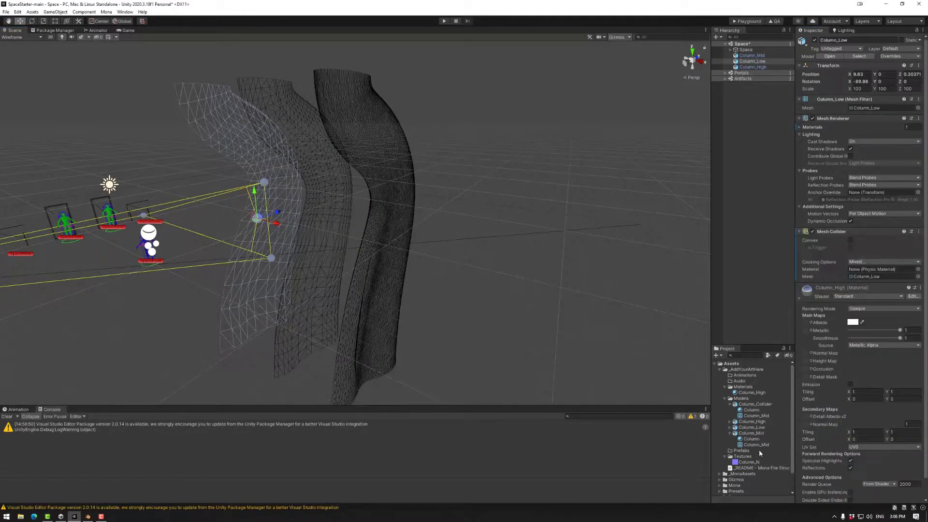
pyautogui.click(752, 416)
pyautogui.moveTo(778, 407); pyautogui.dragTo(872, 277)
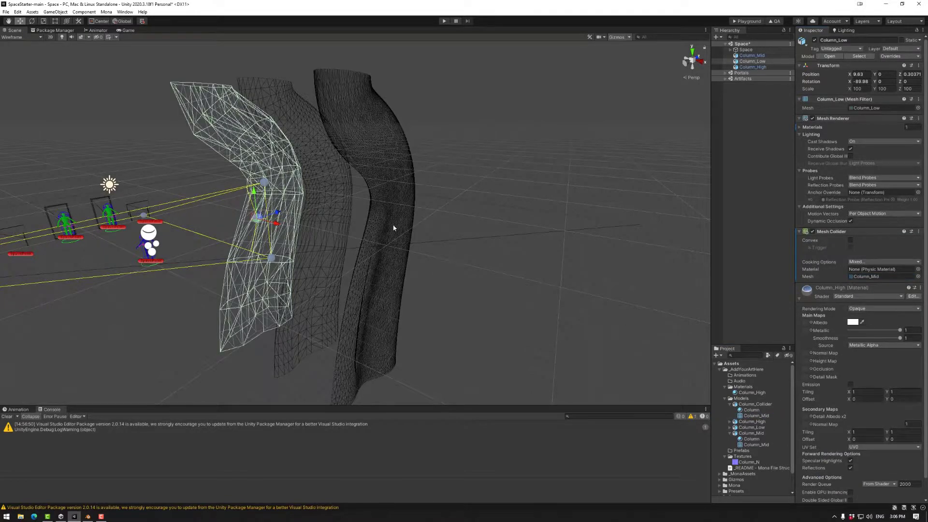
# - Launch the space in the Mona Playground in the browser and walk the avatar up to the three columns
pyautogui.scroll(-5, 376, 260)
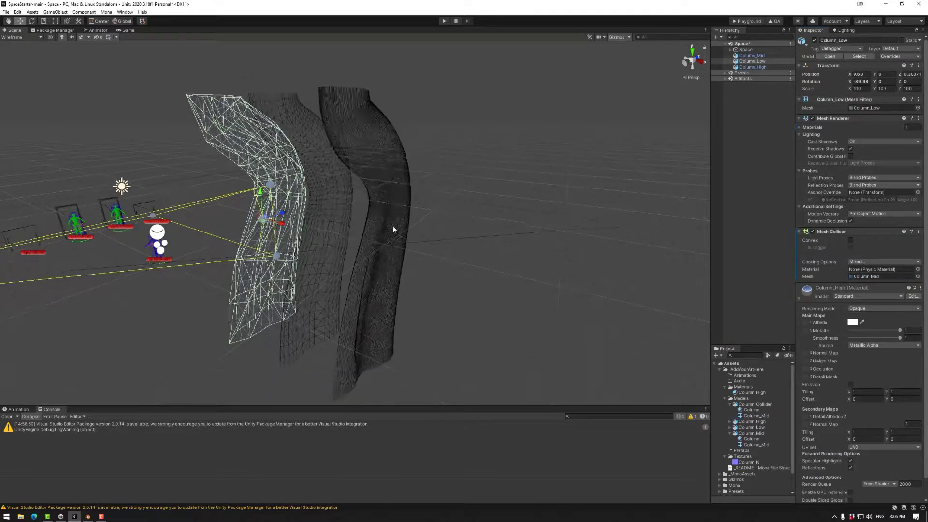
pyautogui.click(740, 22)
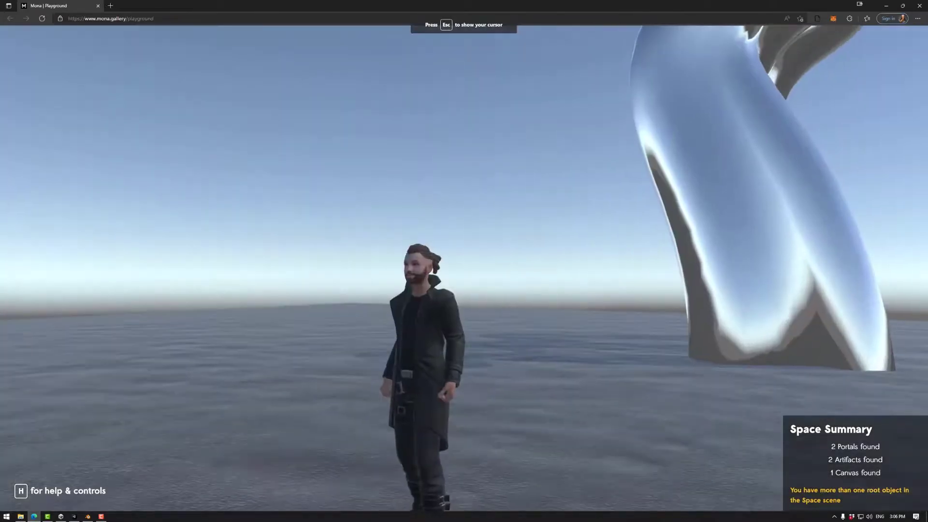
pyautogui.press('w')
pyautogui.press('a')
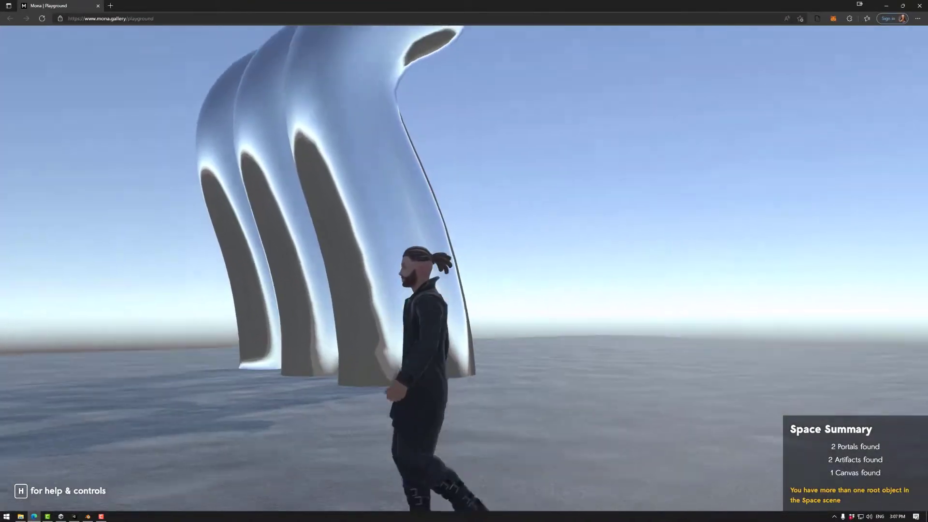
pyautogui.press('a')
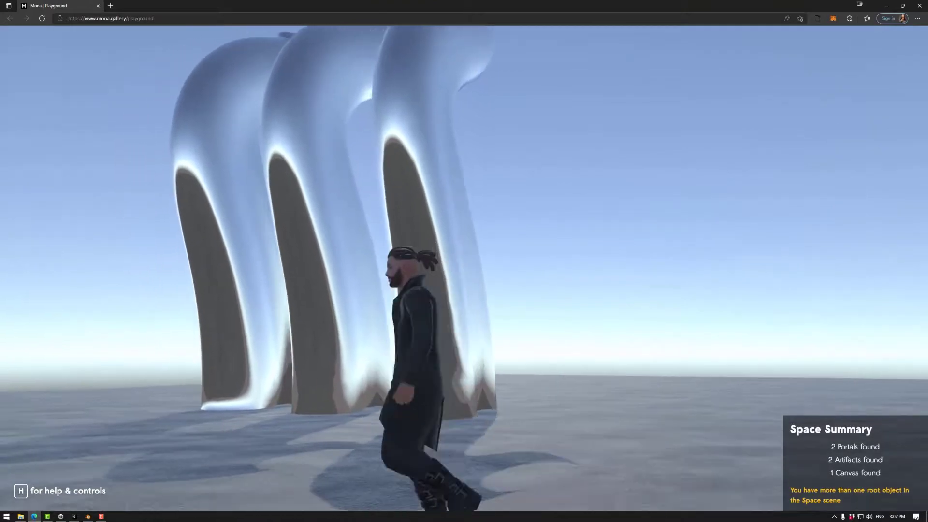
pyautogui.press('a')
pyautogui.press('w')
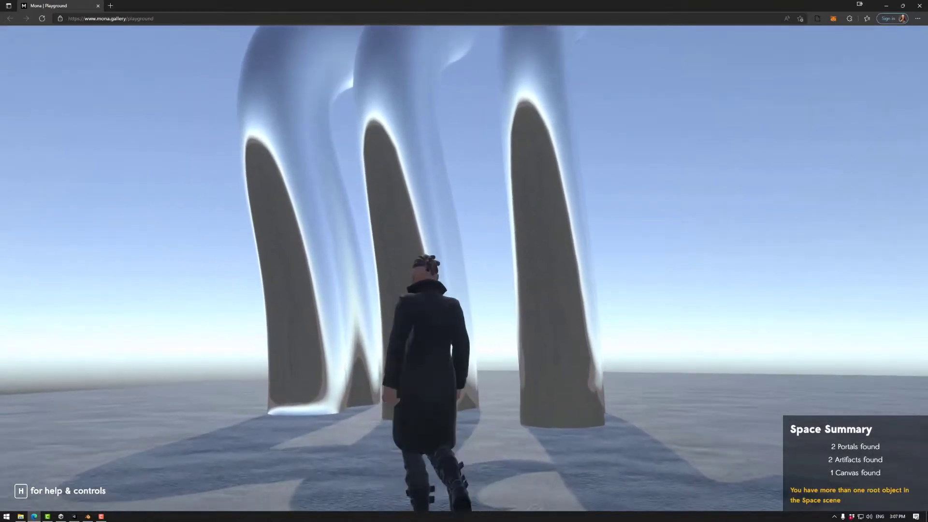
pyautogui.press('w')
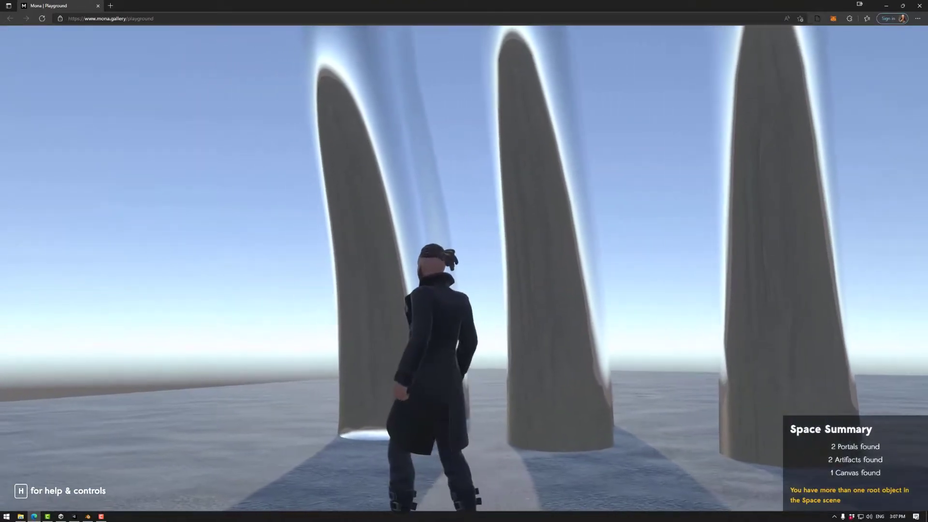
pyautogui.press('w')
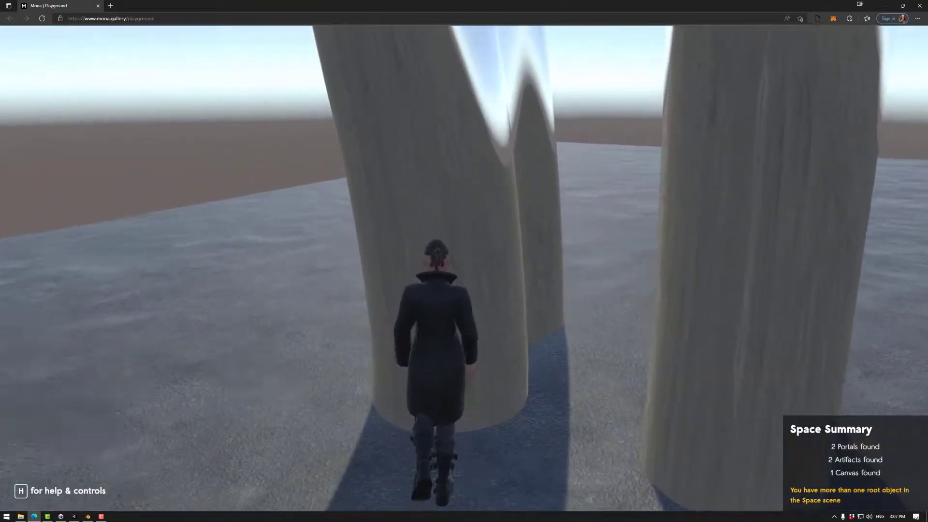
# - Walk the avatar past the column bases and around to their far side to test the colliders
pyautogui.press('s')
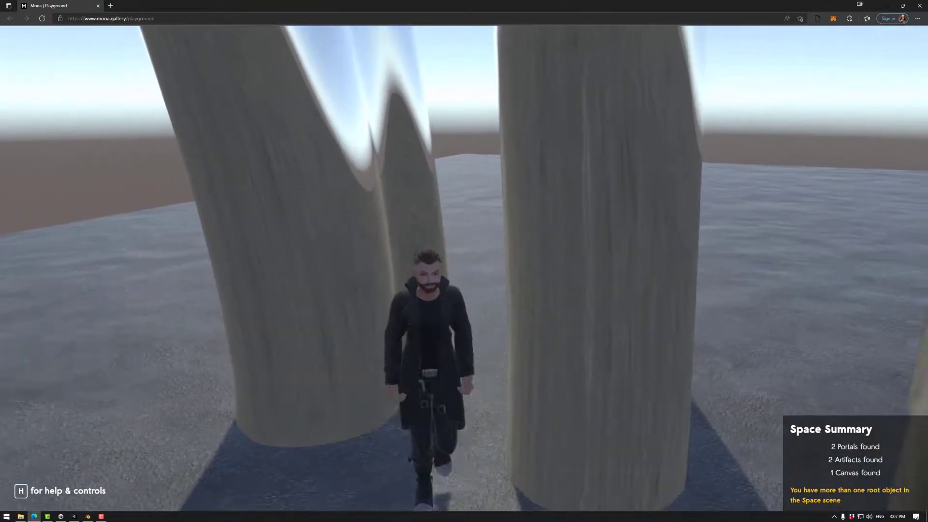
pyautogui.press('d')
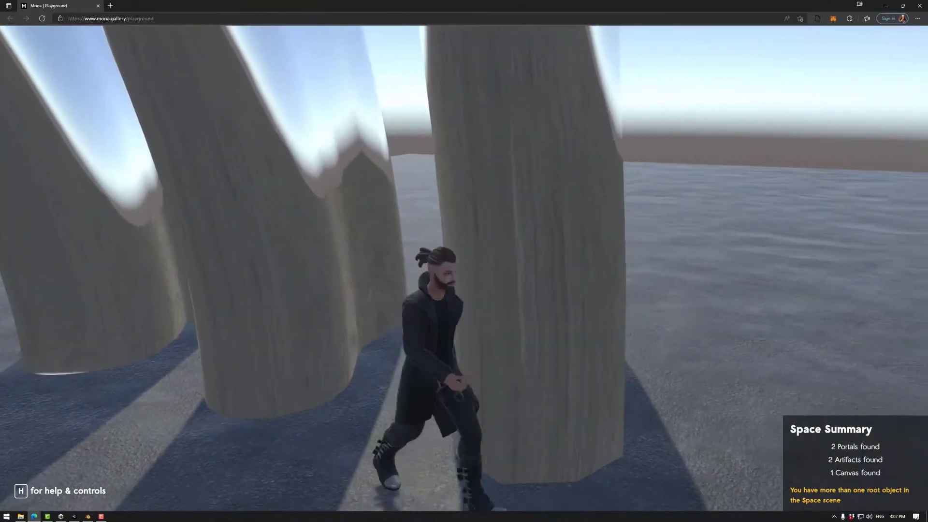
pyautogui.press('d')
pyautogui.press('w')
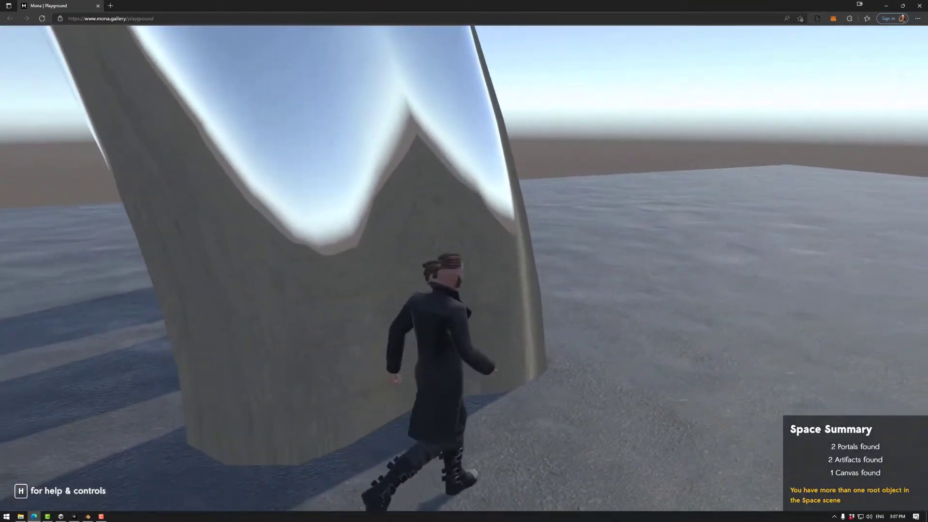
pyautogui.press('d')
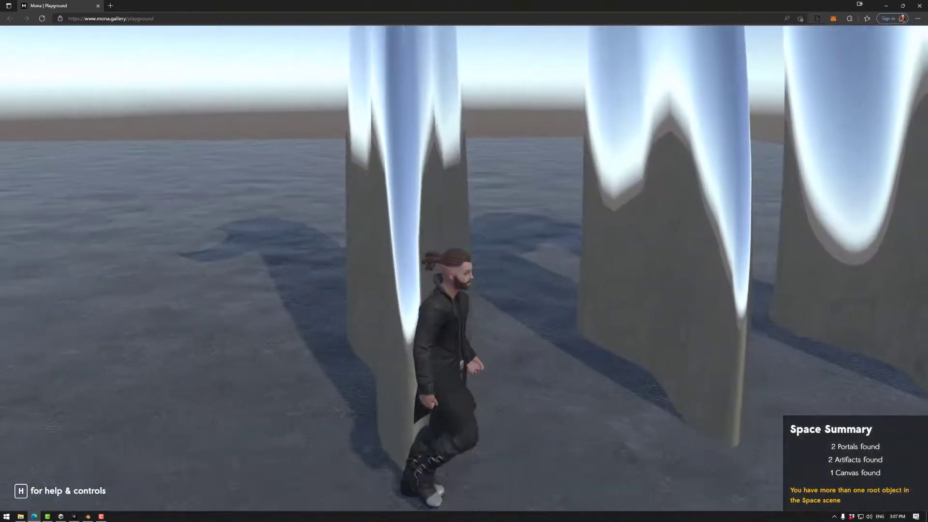
pyautogui.press('d')
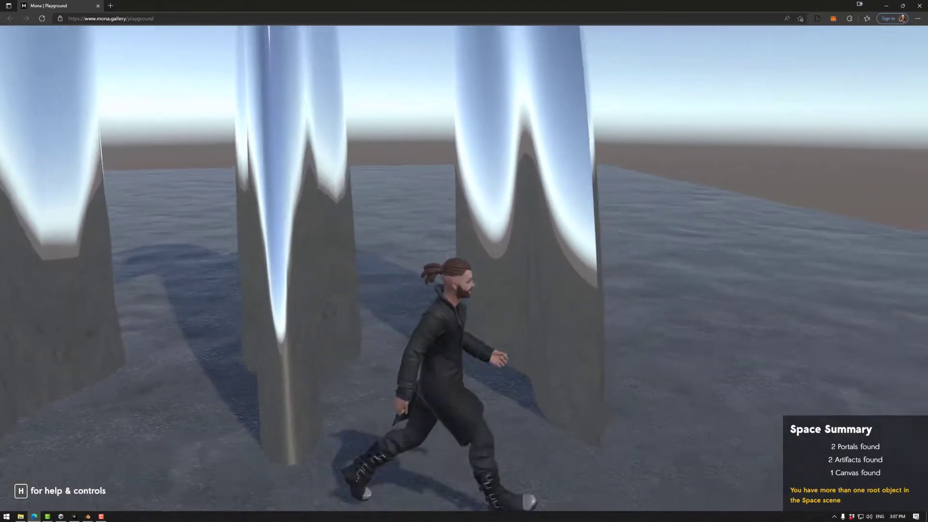
# - Test the collision along the columns' curved sides by walking the avatar back and forth against them, and release the cursor
pyautogui.press('a')
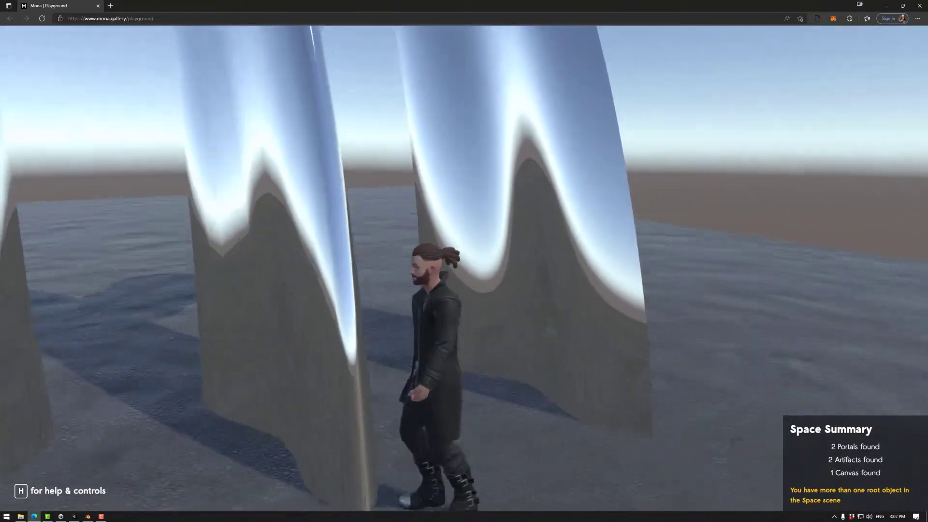
pyautogui.press('d')
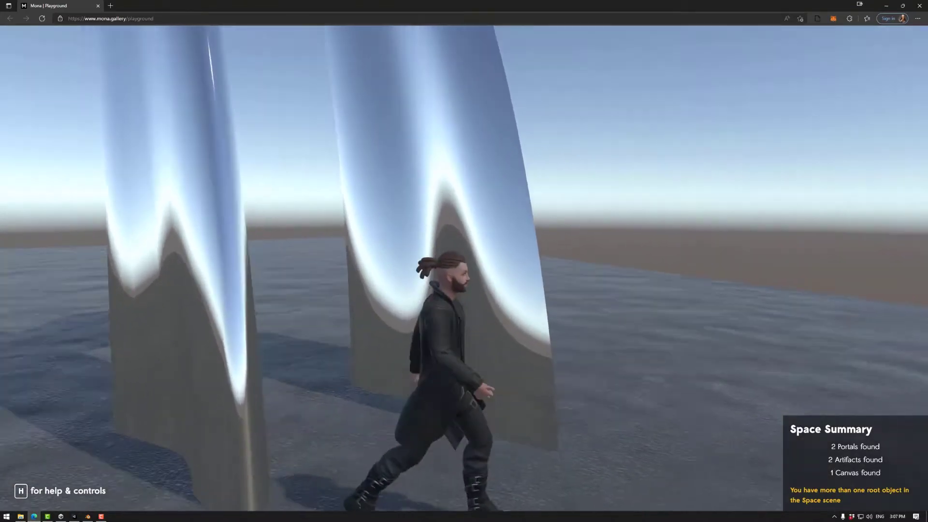
pyautogui.press('a')
pyautogui.press('a')
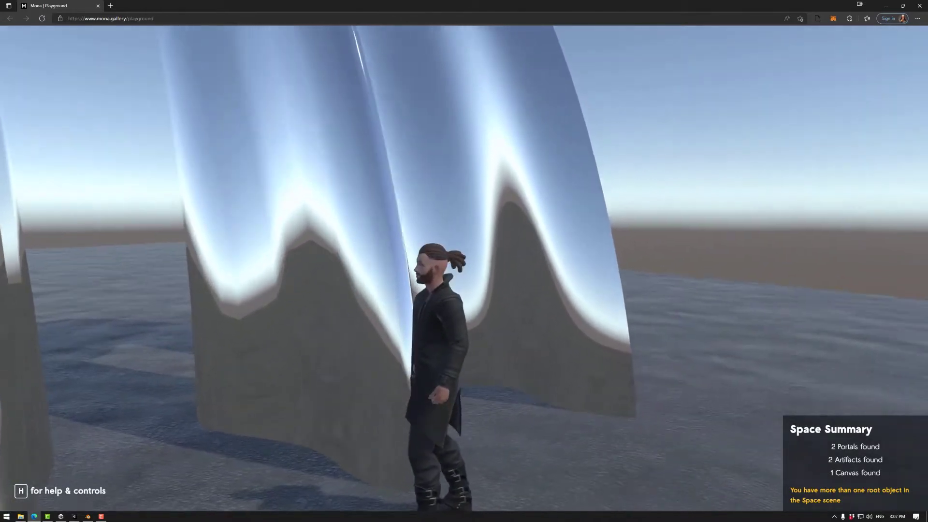
pyautogui.press('s')
pyautogui.press('a')
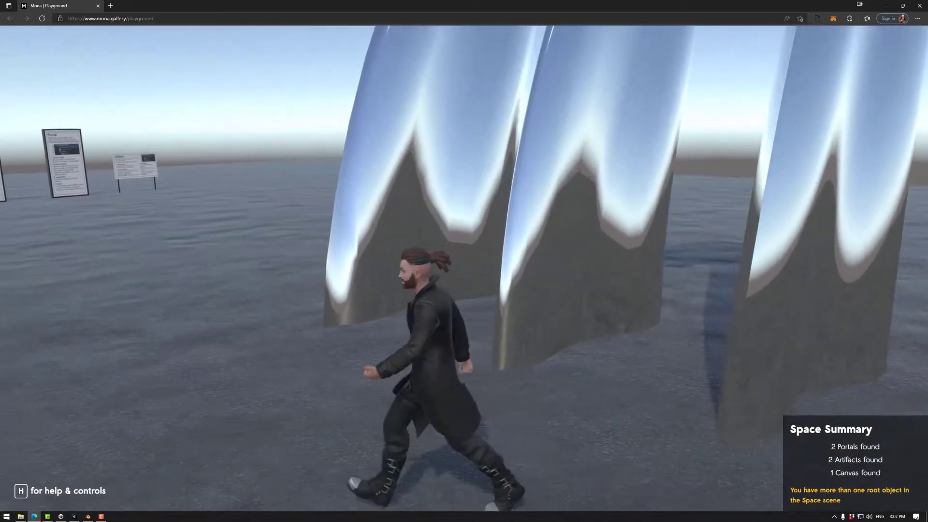
pyautogui.press('w')
pyautogui.press('a')
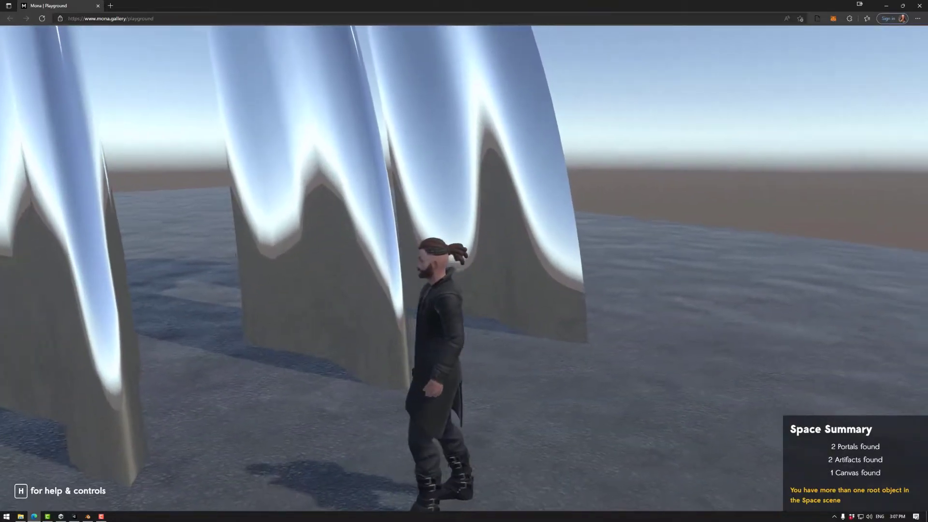
pyautogui.press('w')
pyautogui.press('d')
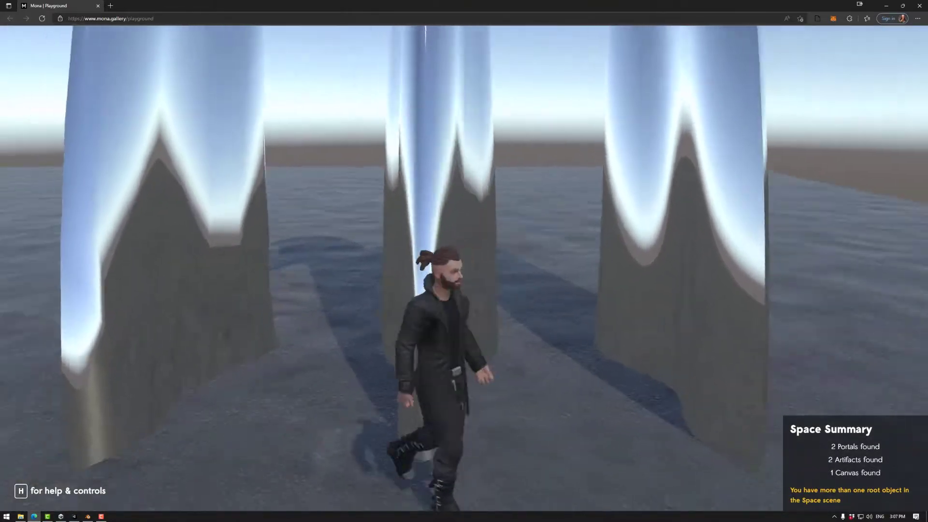
pyautogui.press('a')
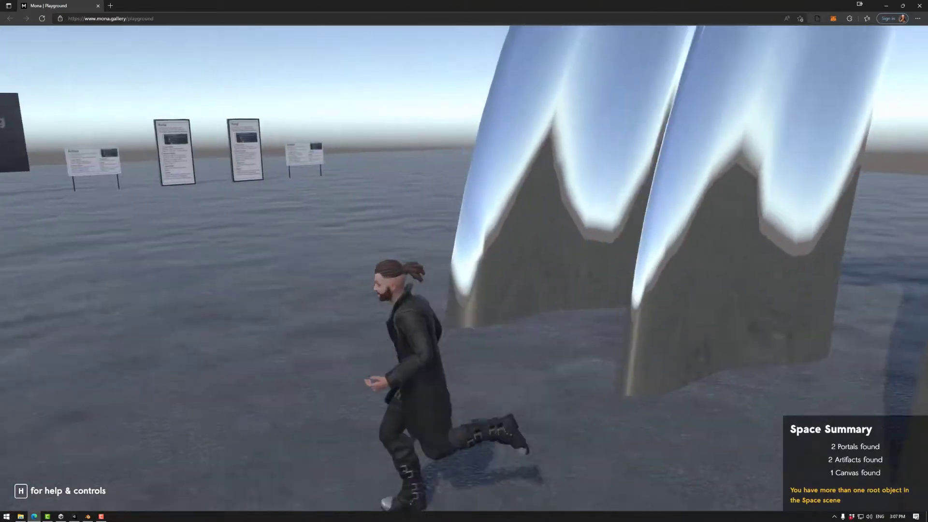
pyautogui.press('d')
pyautogui.press('w')
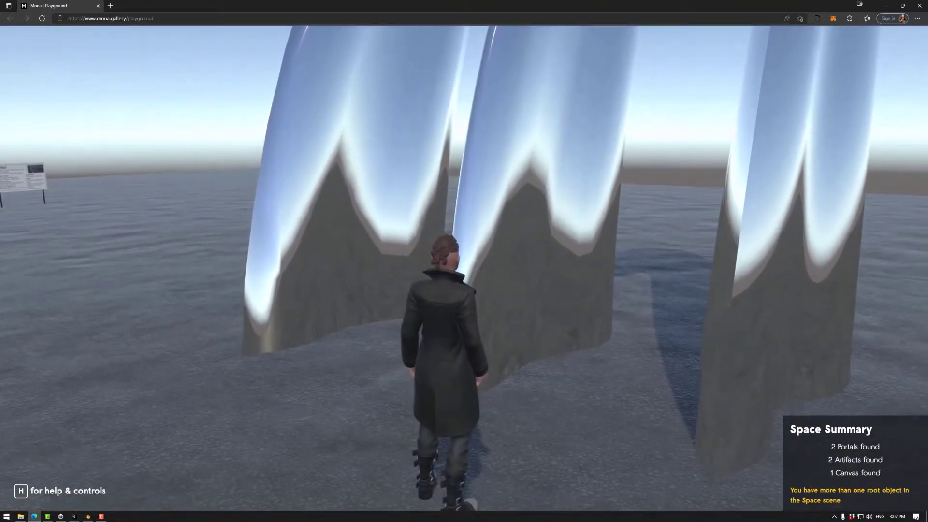
pyautogui.press('d')
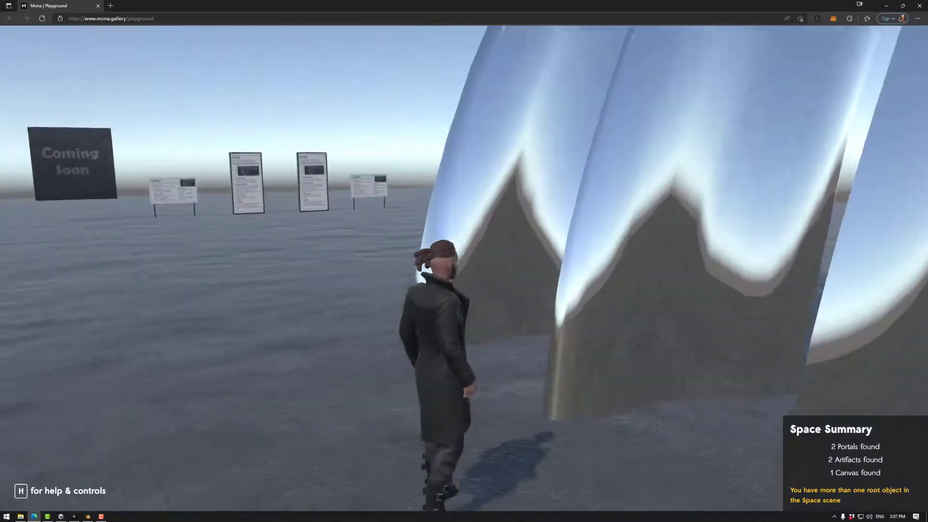
pyautogui.press('Escape')
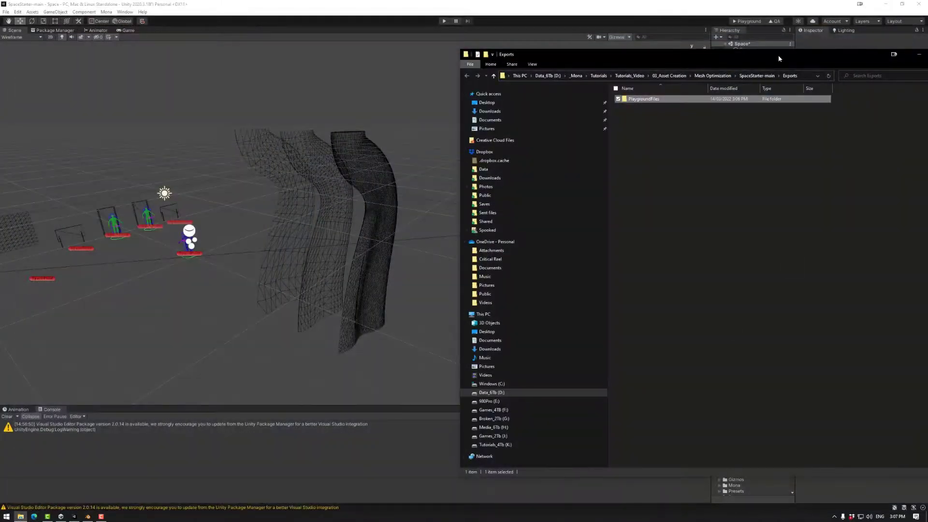
# - Return to Unity, inspect the collider on Column_High, and set the Scene view's shading mode to Shaded
pyautogui.moveTo(778, 58); pyautogui.dragTo(567, 77)
pyautogui.click(741, 74)
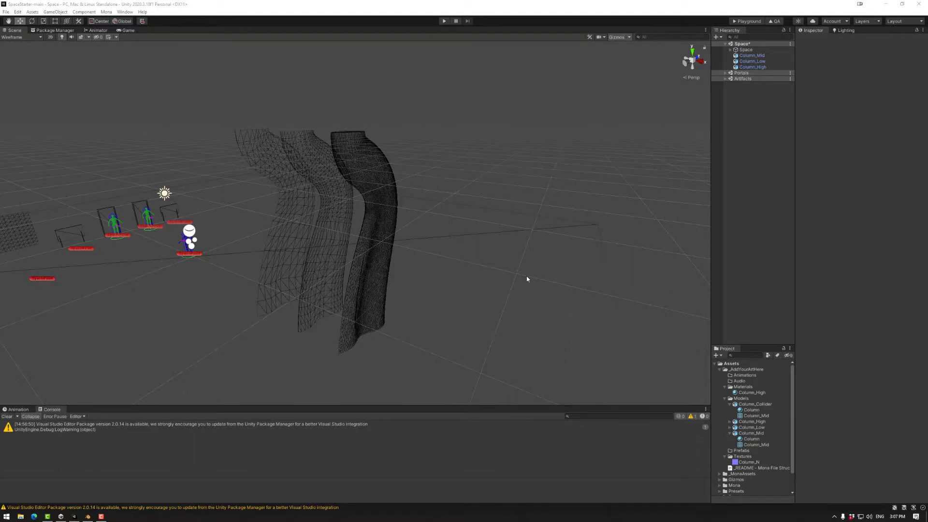
pyautogui.click(375, 280)
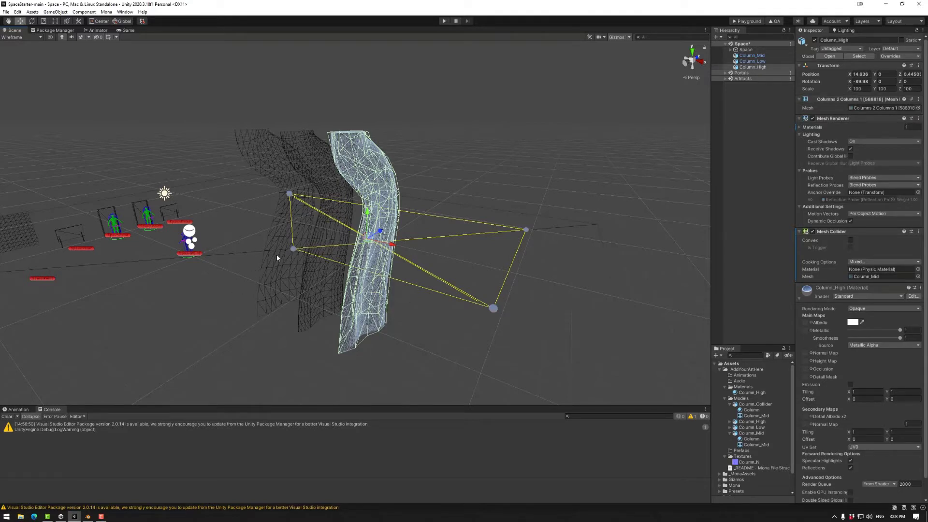
pyautogui.click(337, 378)
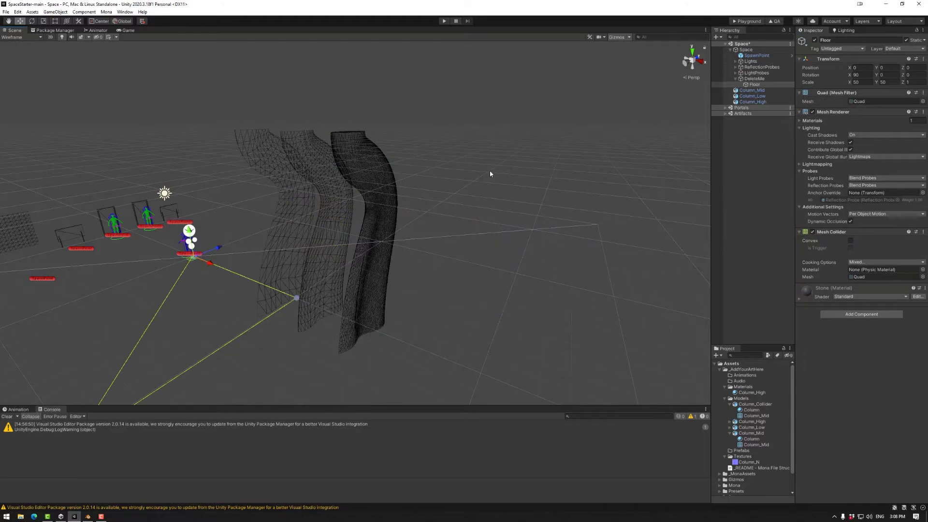
pyautogui.click(22, 36)
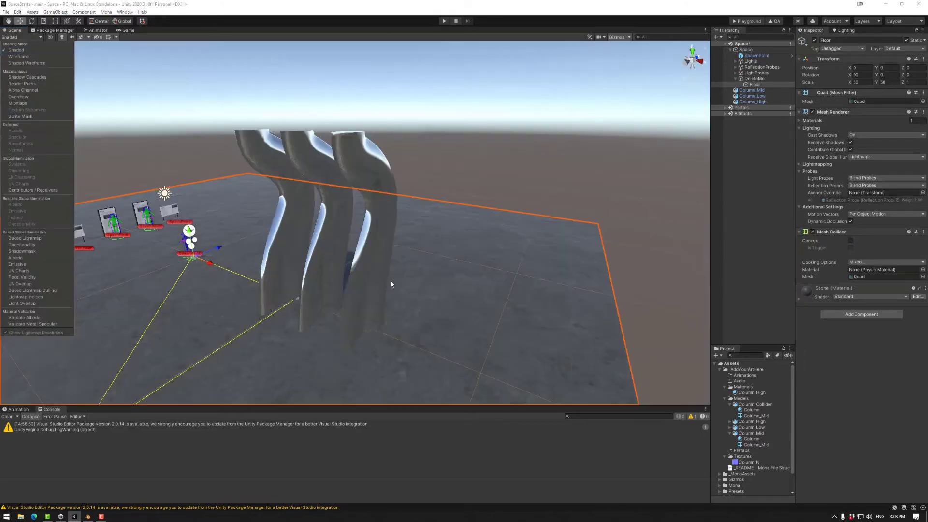